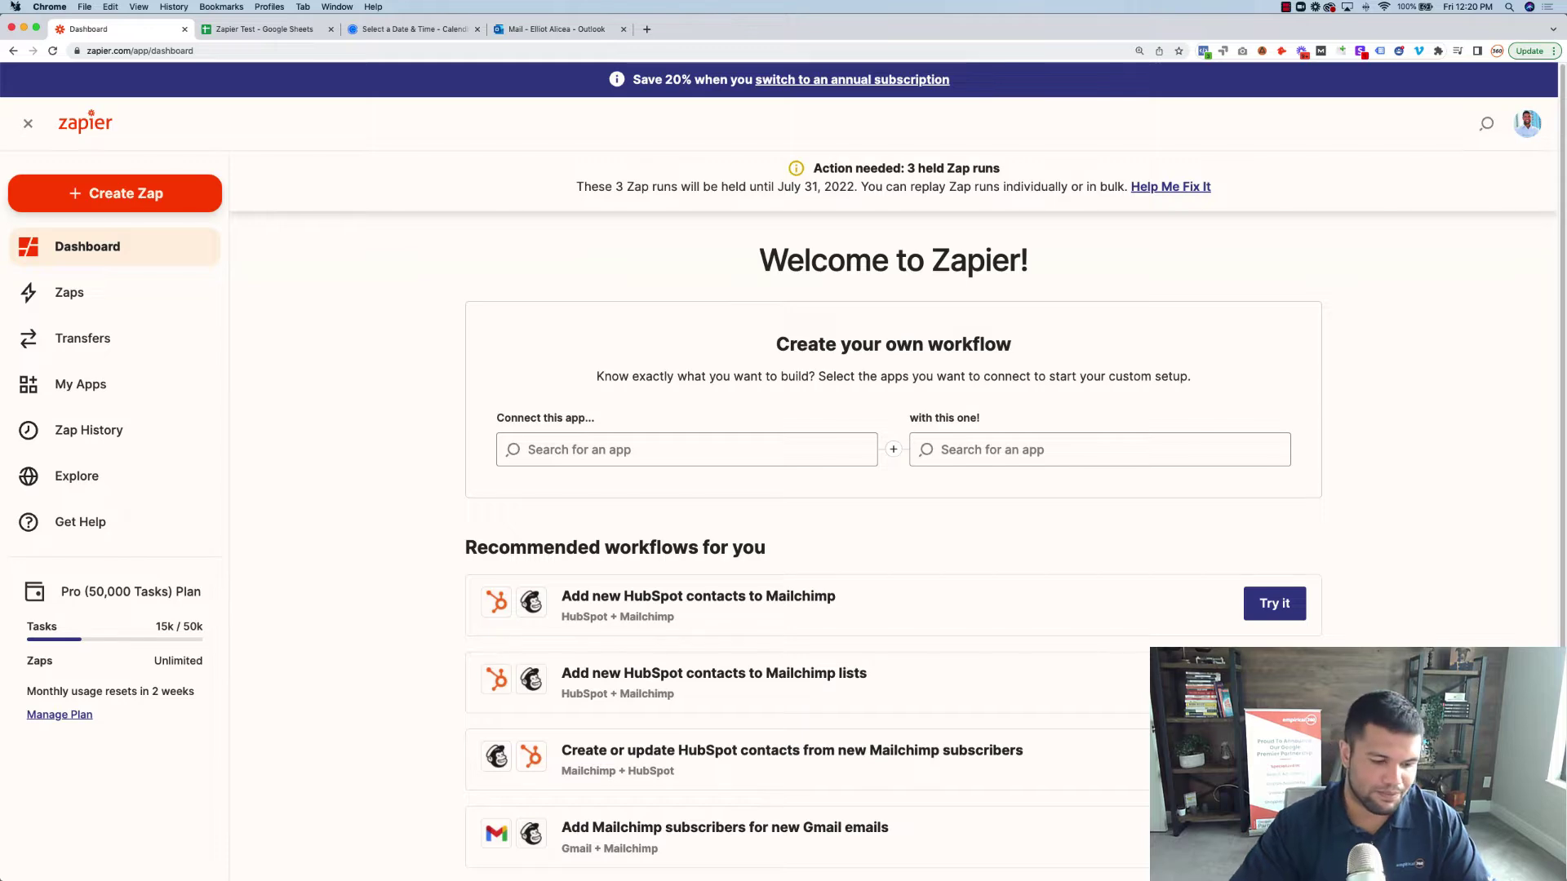
Examine the empty Name and Email columns of the Zapier Test spreadsheet in Google Sheets, plus the Calendly meeting booking page
{"action": "left_click", "coordinate": [245, 31]}
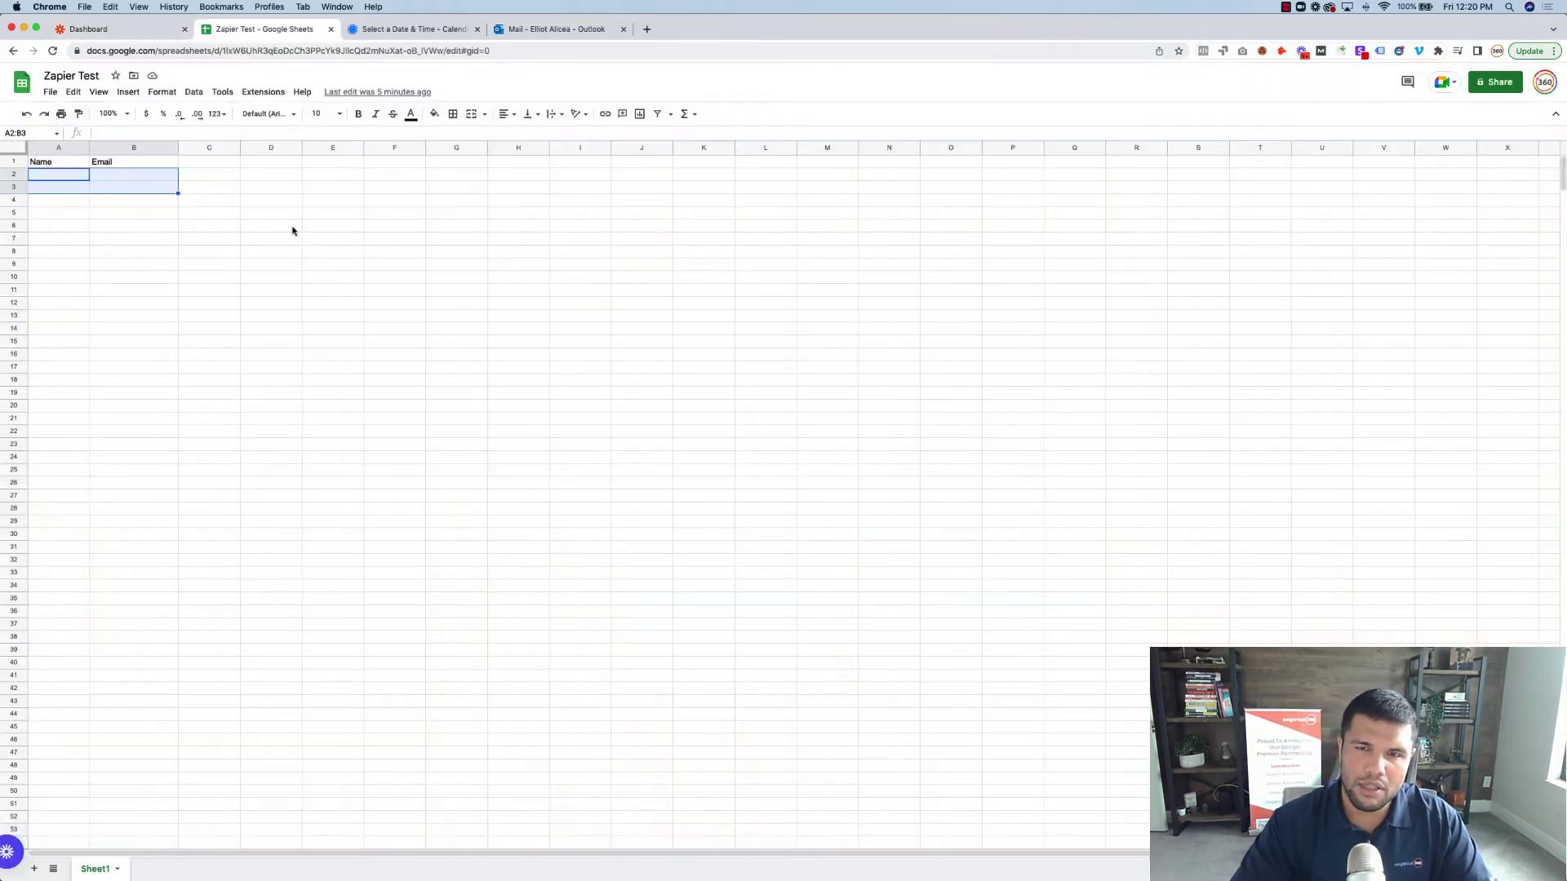
{"action": "left_click", "coordinate": [1554, 51]}
{"action": "left_click", "coordinate": [1515, 206]}
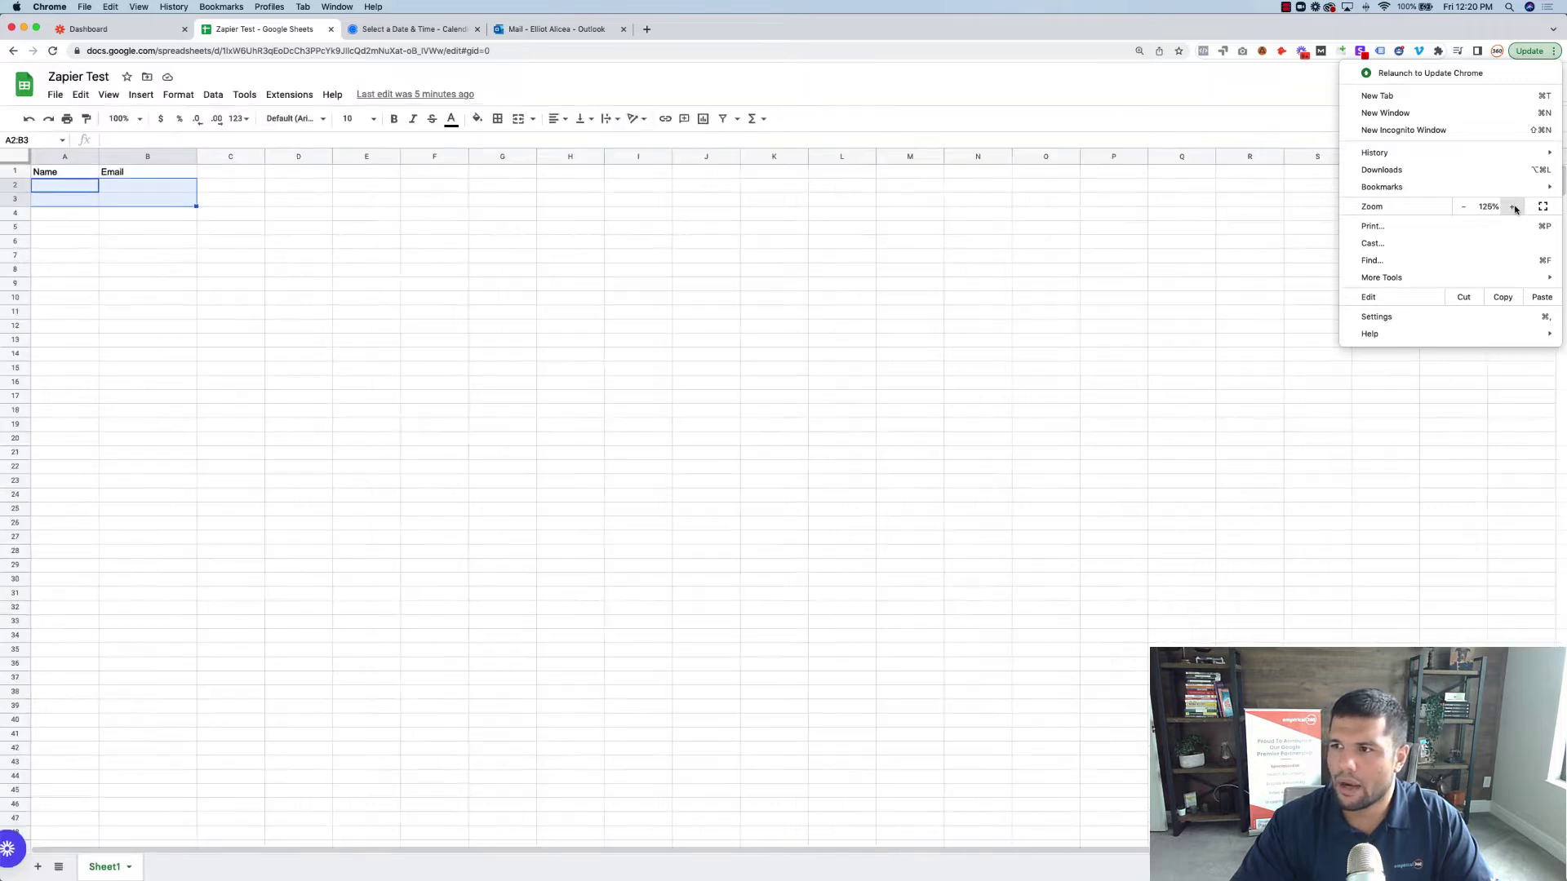
{"action": "left_click", "coordinate": [1515, 206]}
{"action": "left_click", "coordinate": [849, 296]}
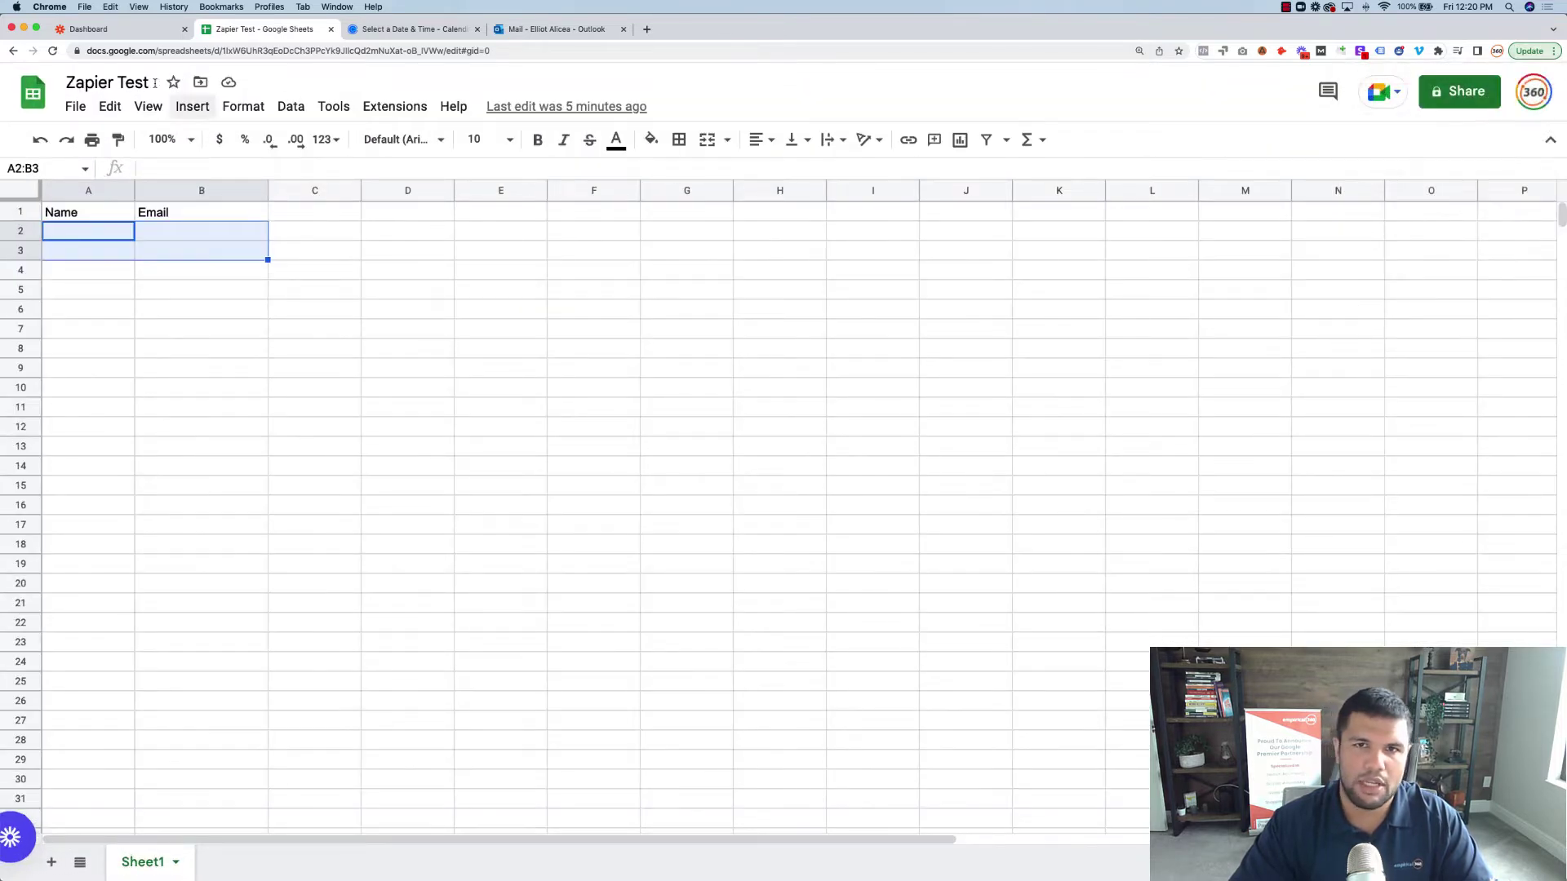
{"action": "left_click", "coordinate": [121, 85]}
{"action": "left_click", "coordinate": [472, 417]}
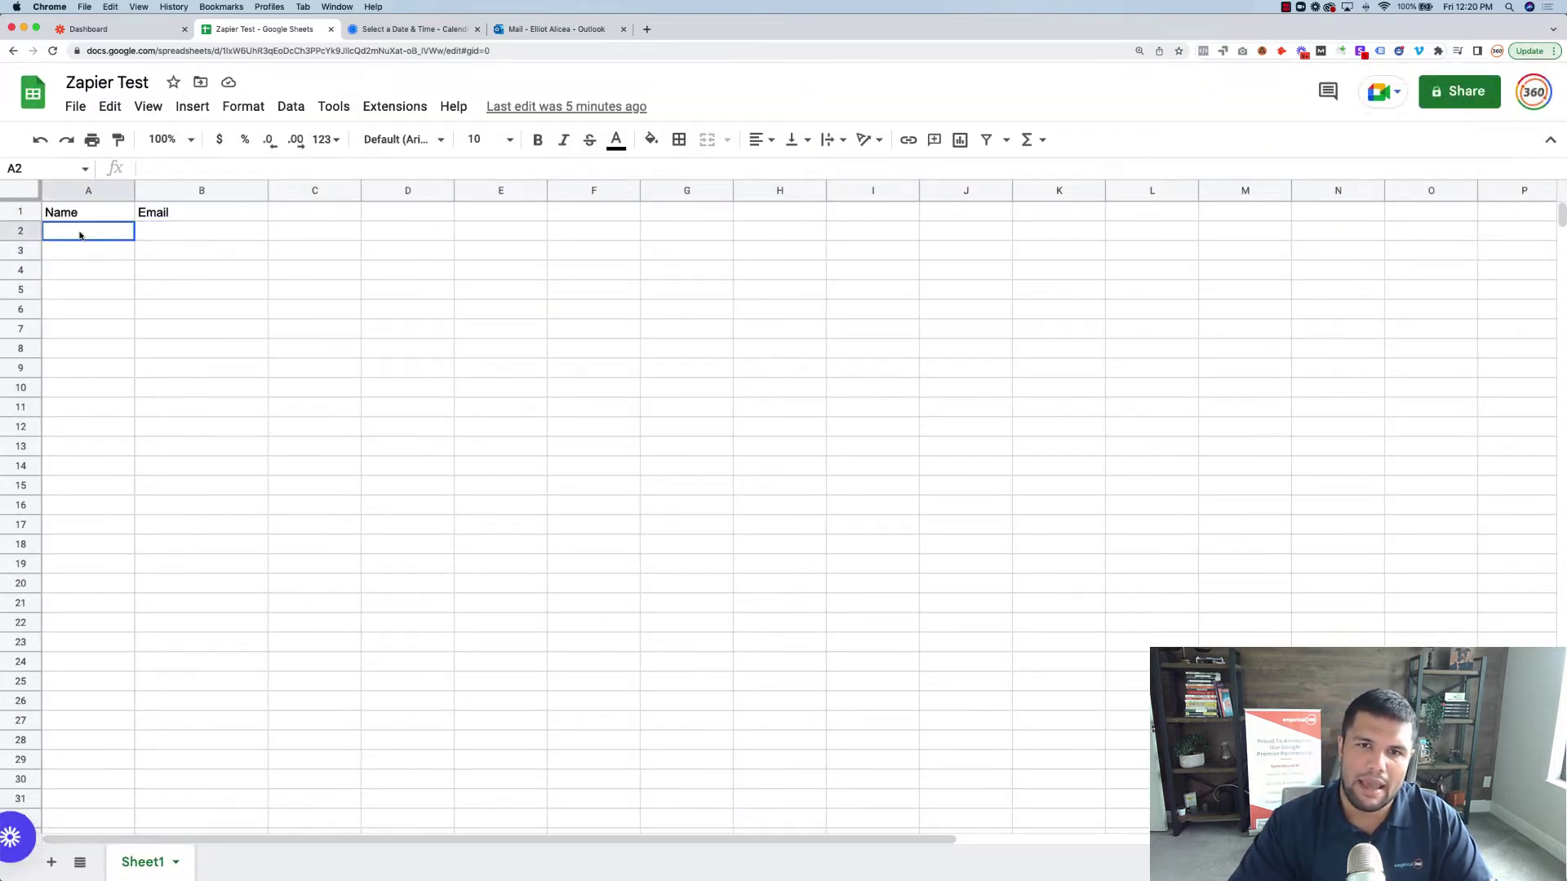
{"action": "left_click_drag", "start_coordinate": [81, 235], "coordinate": [199, 235]}
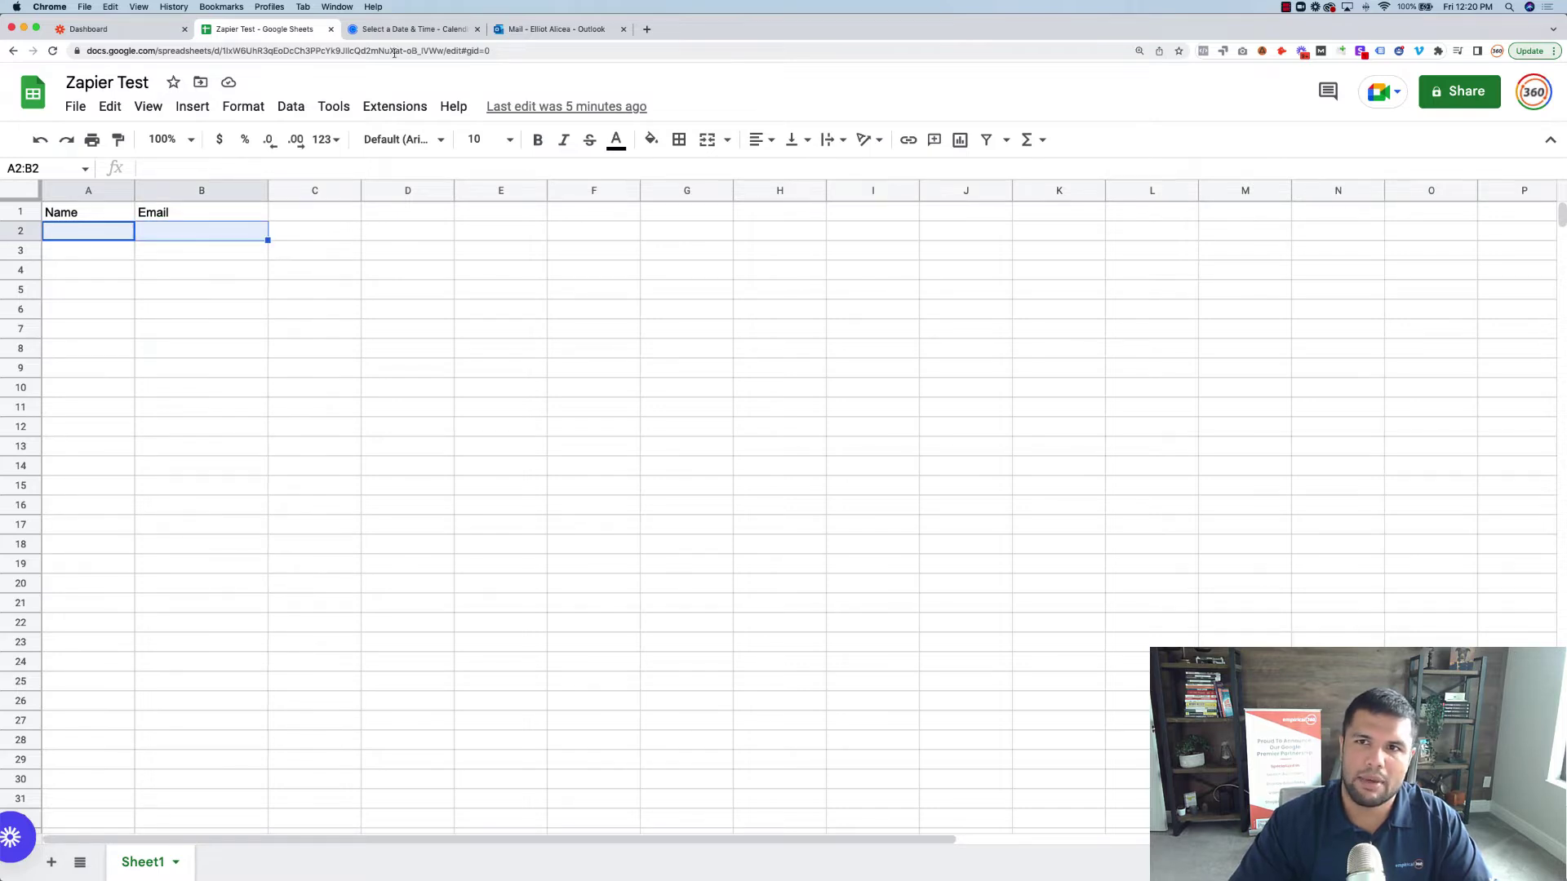
{"action": "left_click", "coordinate": [408, 29]}
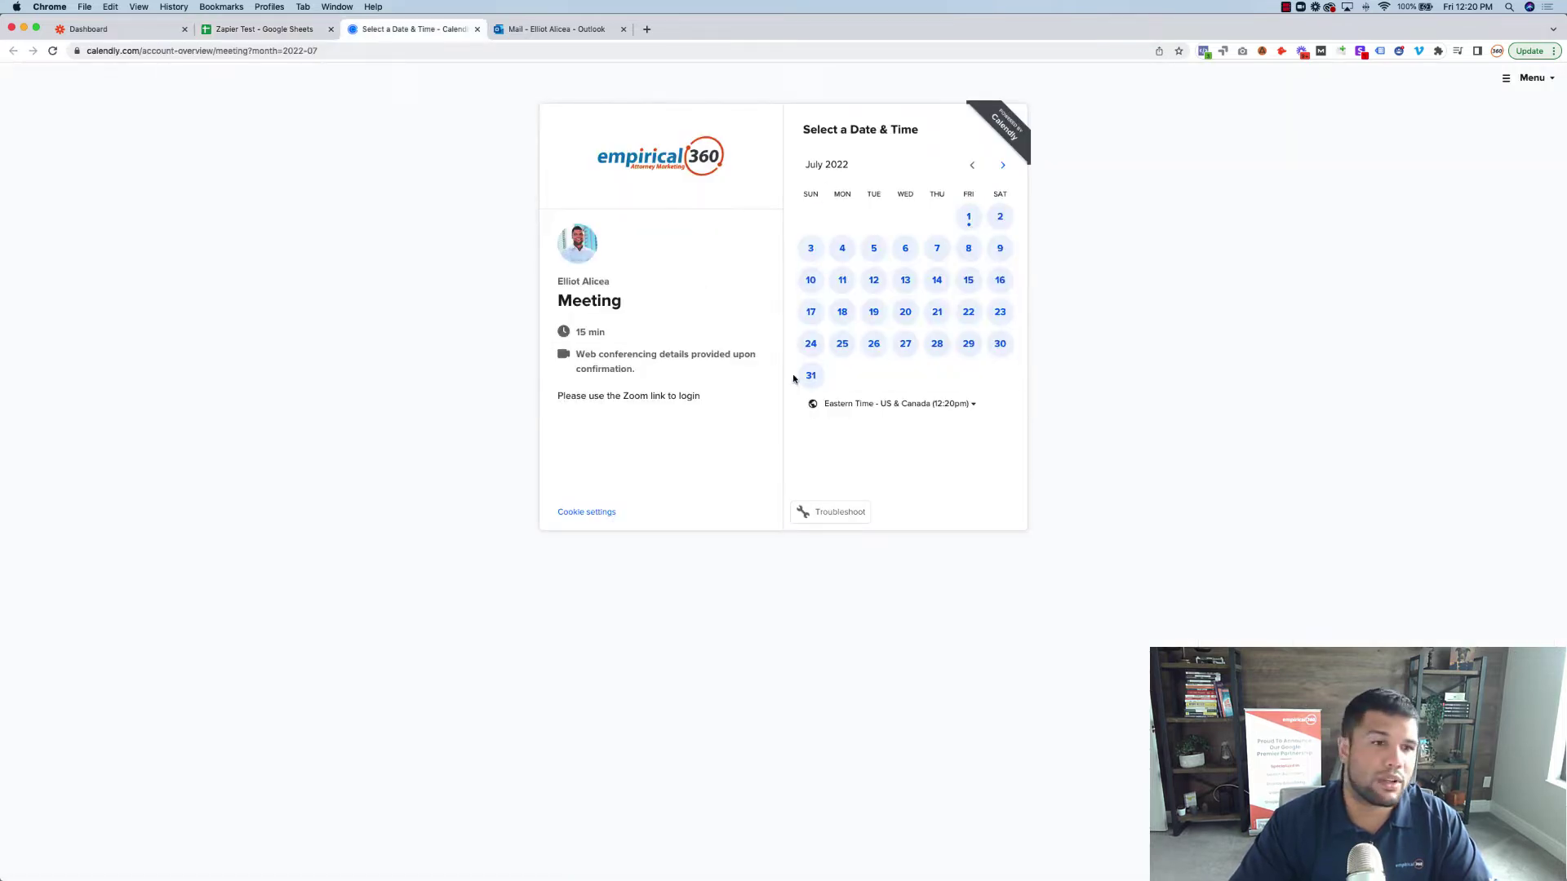
{"action": "left_click", "coordinate": [247, 29]}
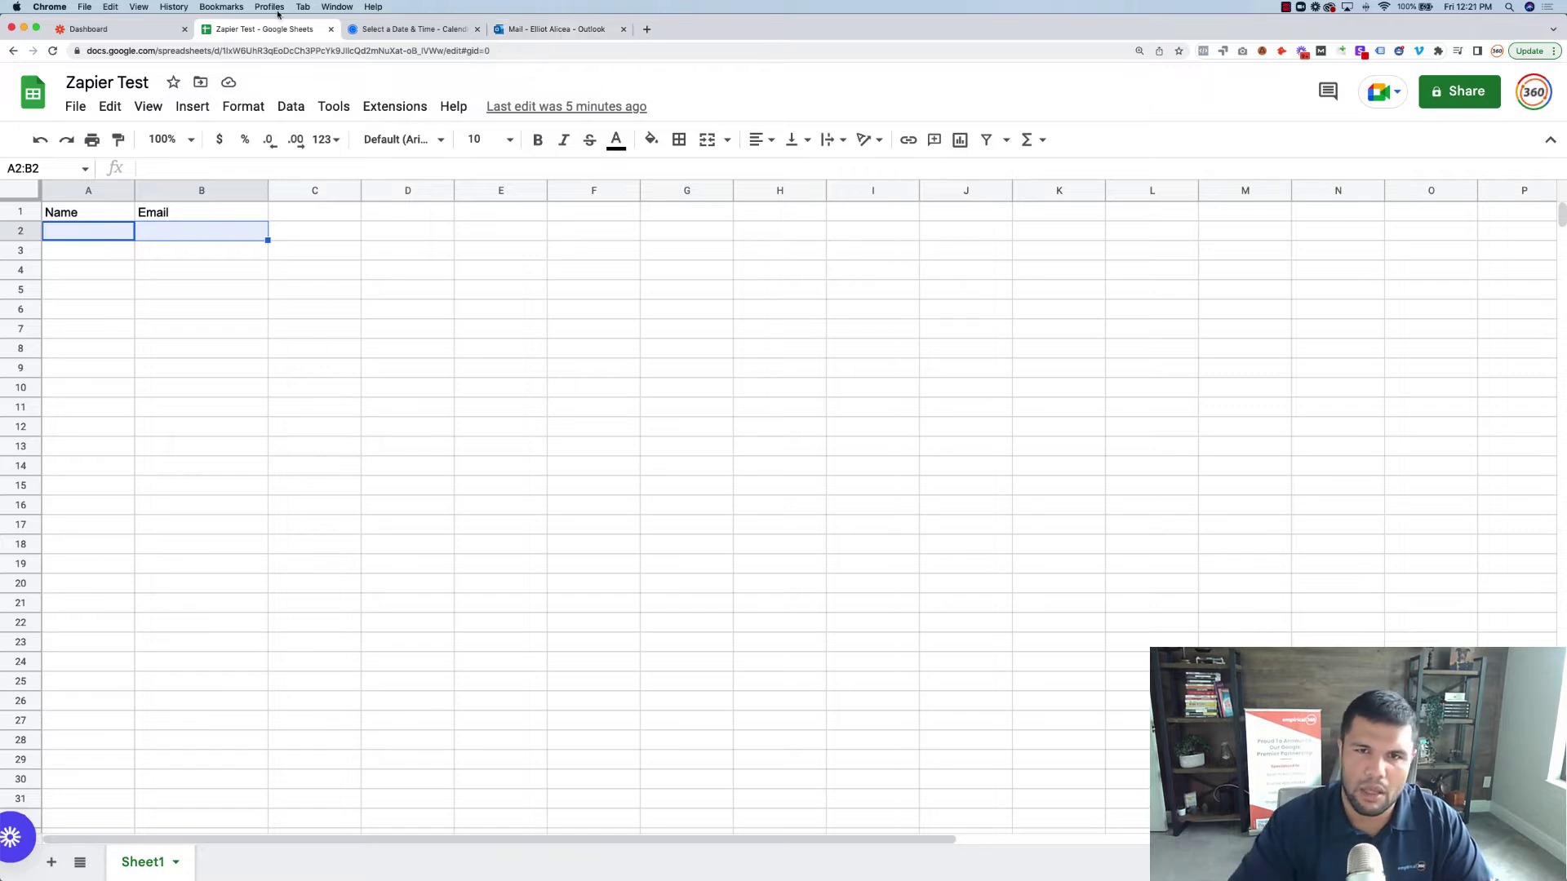
Switch to Zapier and create a new Zap with Calendly as the trigger app
{"action": "left_click", "coordinate": [163, 35]}
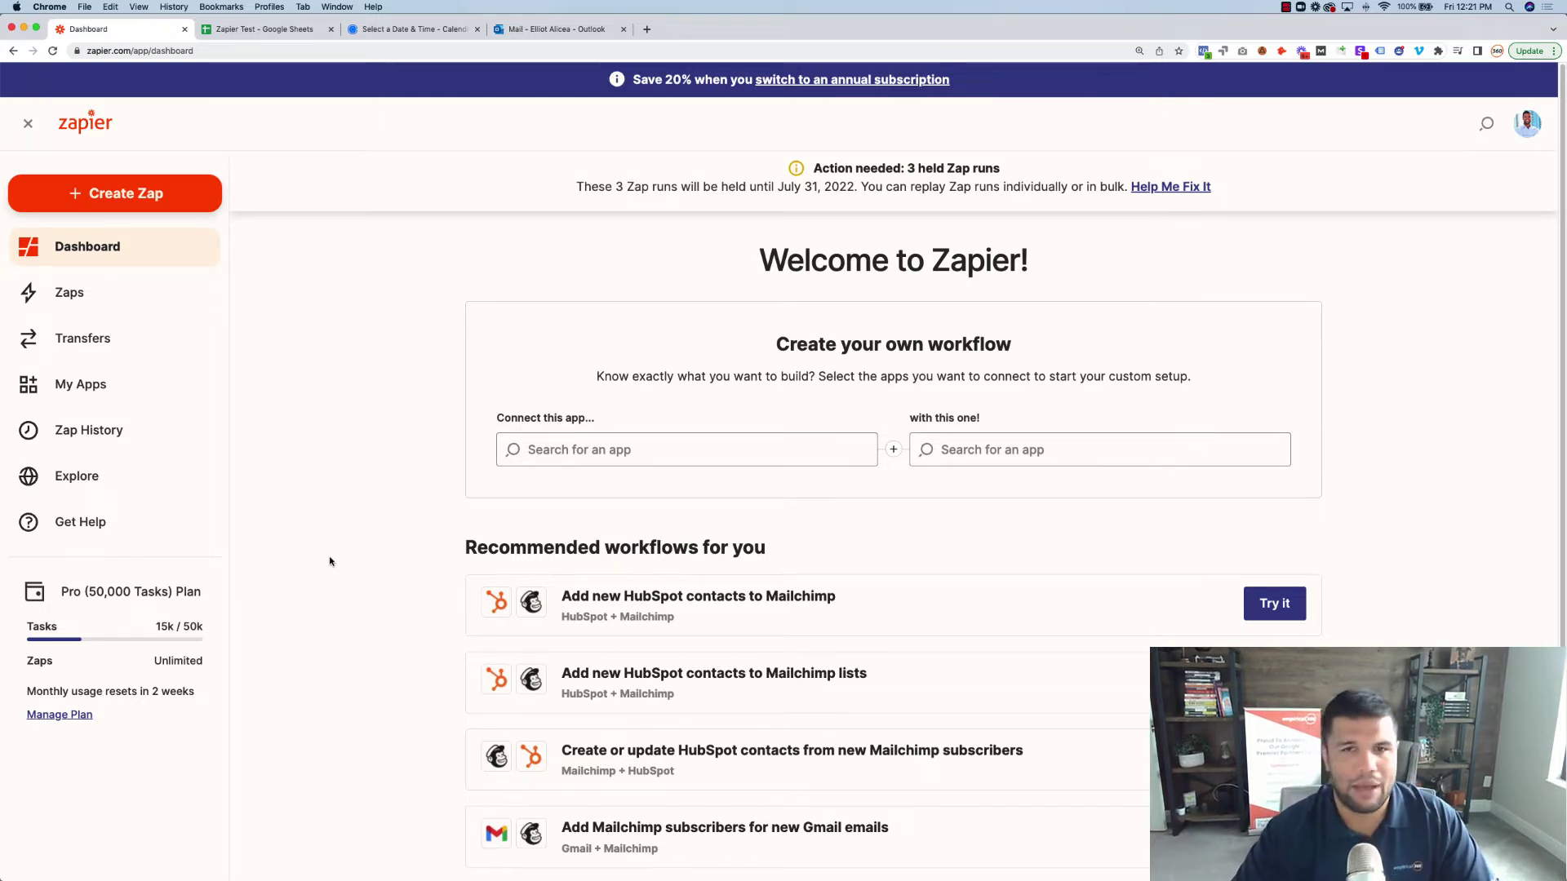
{"action": "triple_click", "coordinate": [894, 260]}
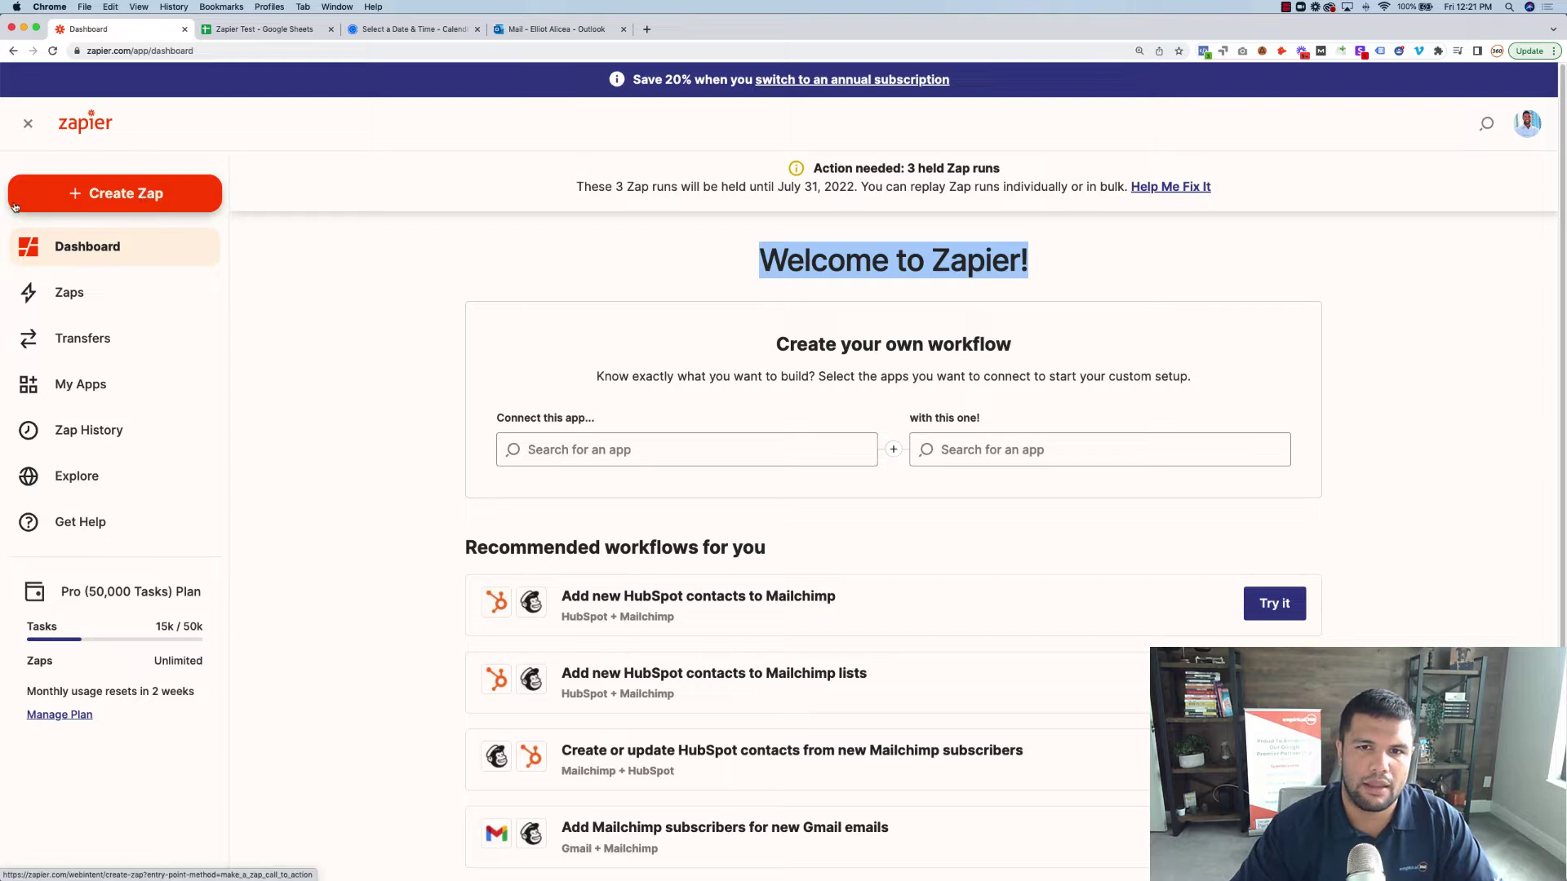
{"action": "left_click", "coordinate": [103, 194]}
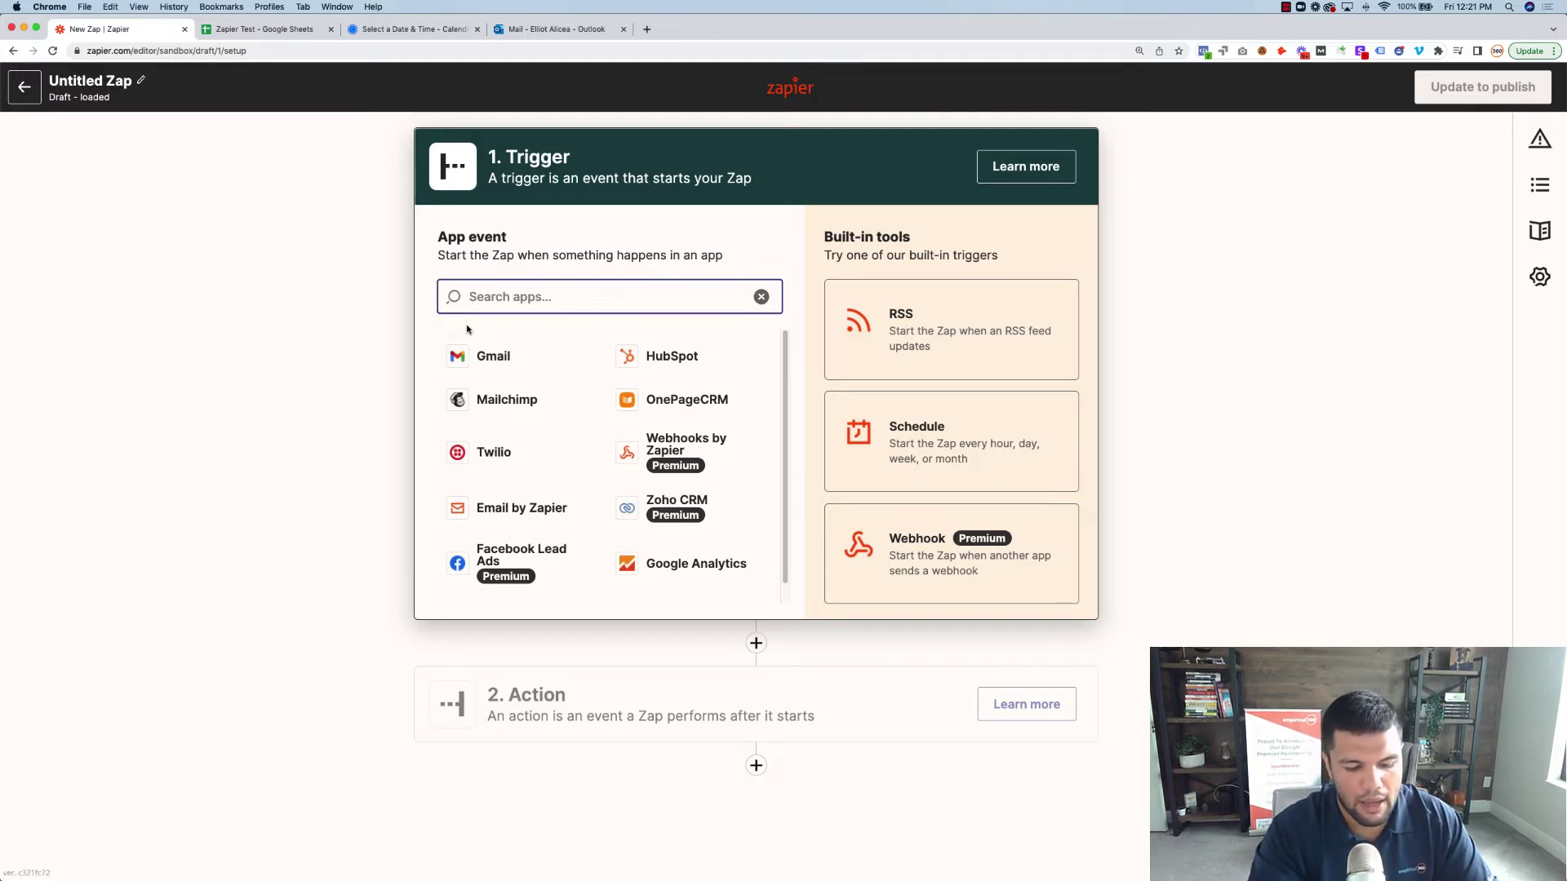
{"action": "type", "text": "cale"}
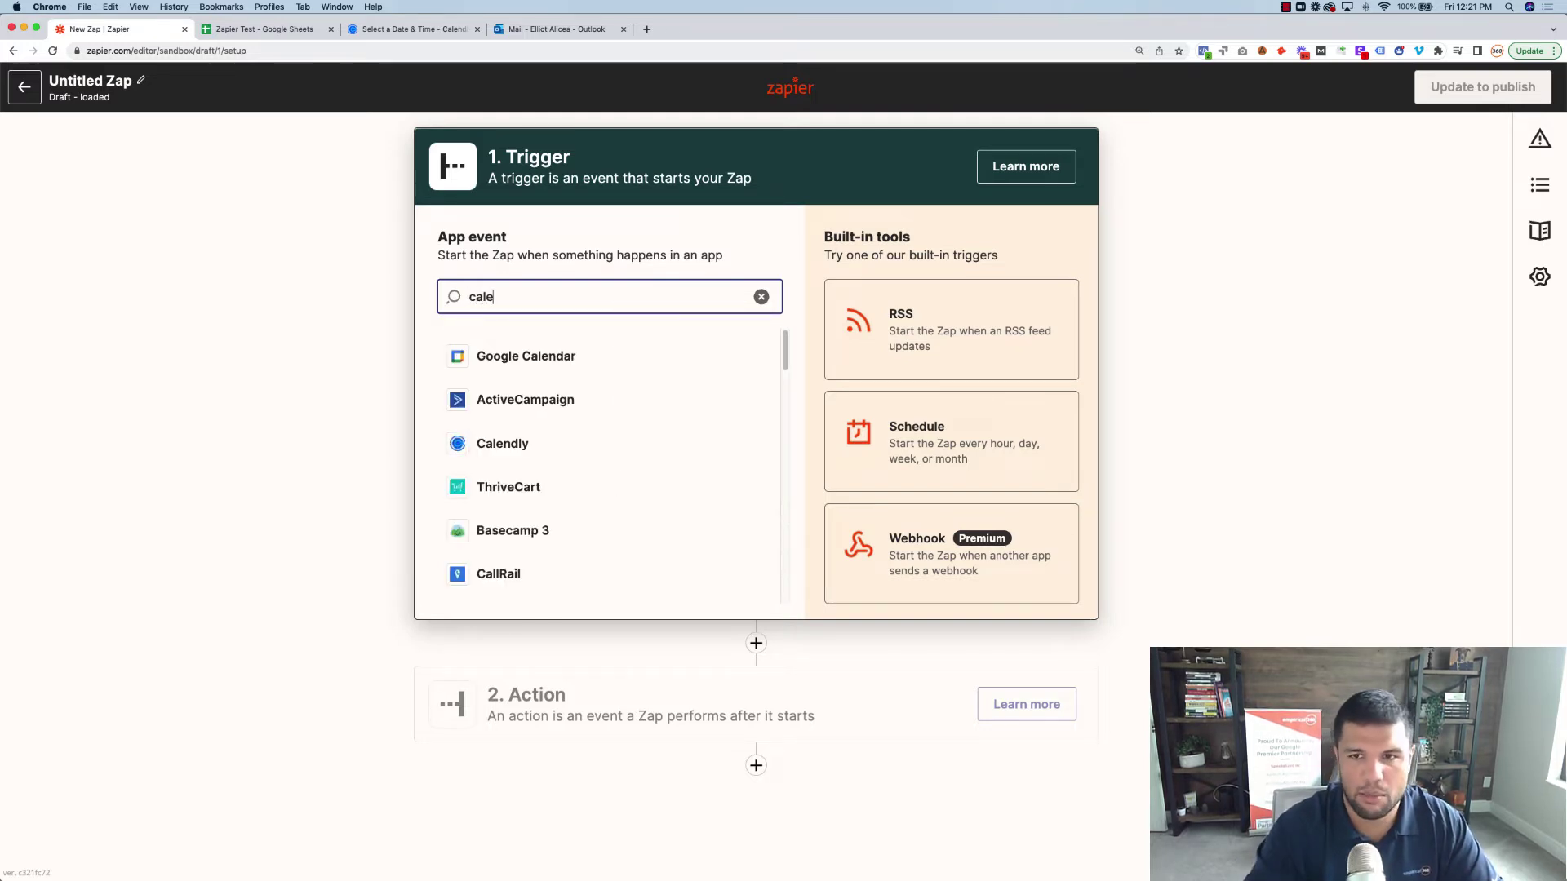
{"action": "left_click", "coordinate": [519, 396]}
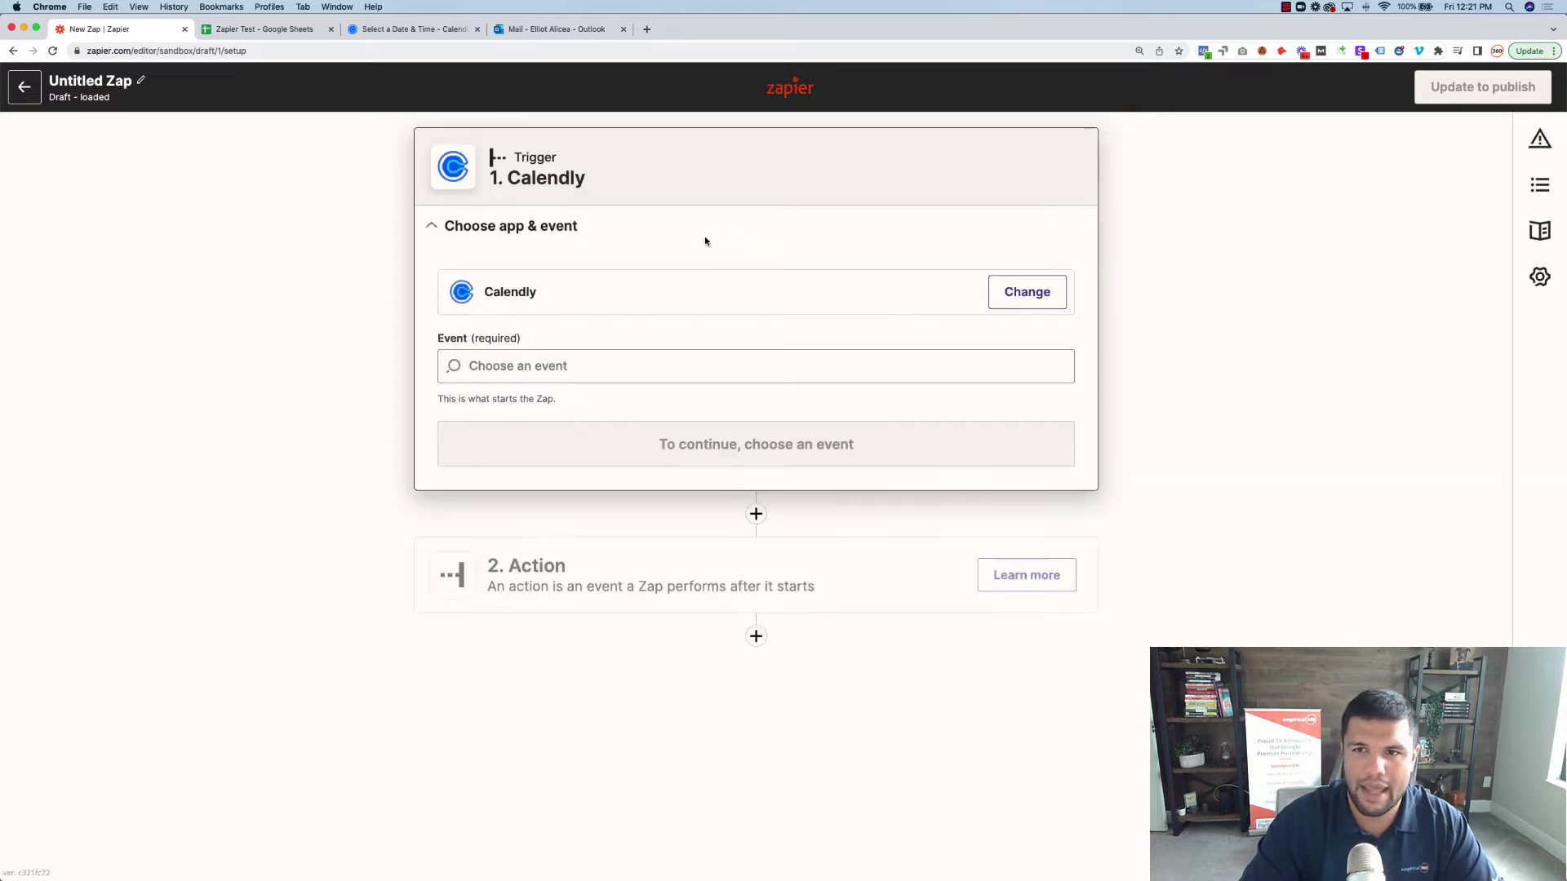
Set the trigger event to Invitee Created and select the existing Calendly account for it
{"action": "left_click", "coordinate": [677, 365]}
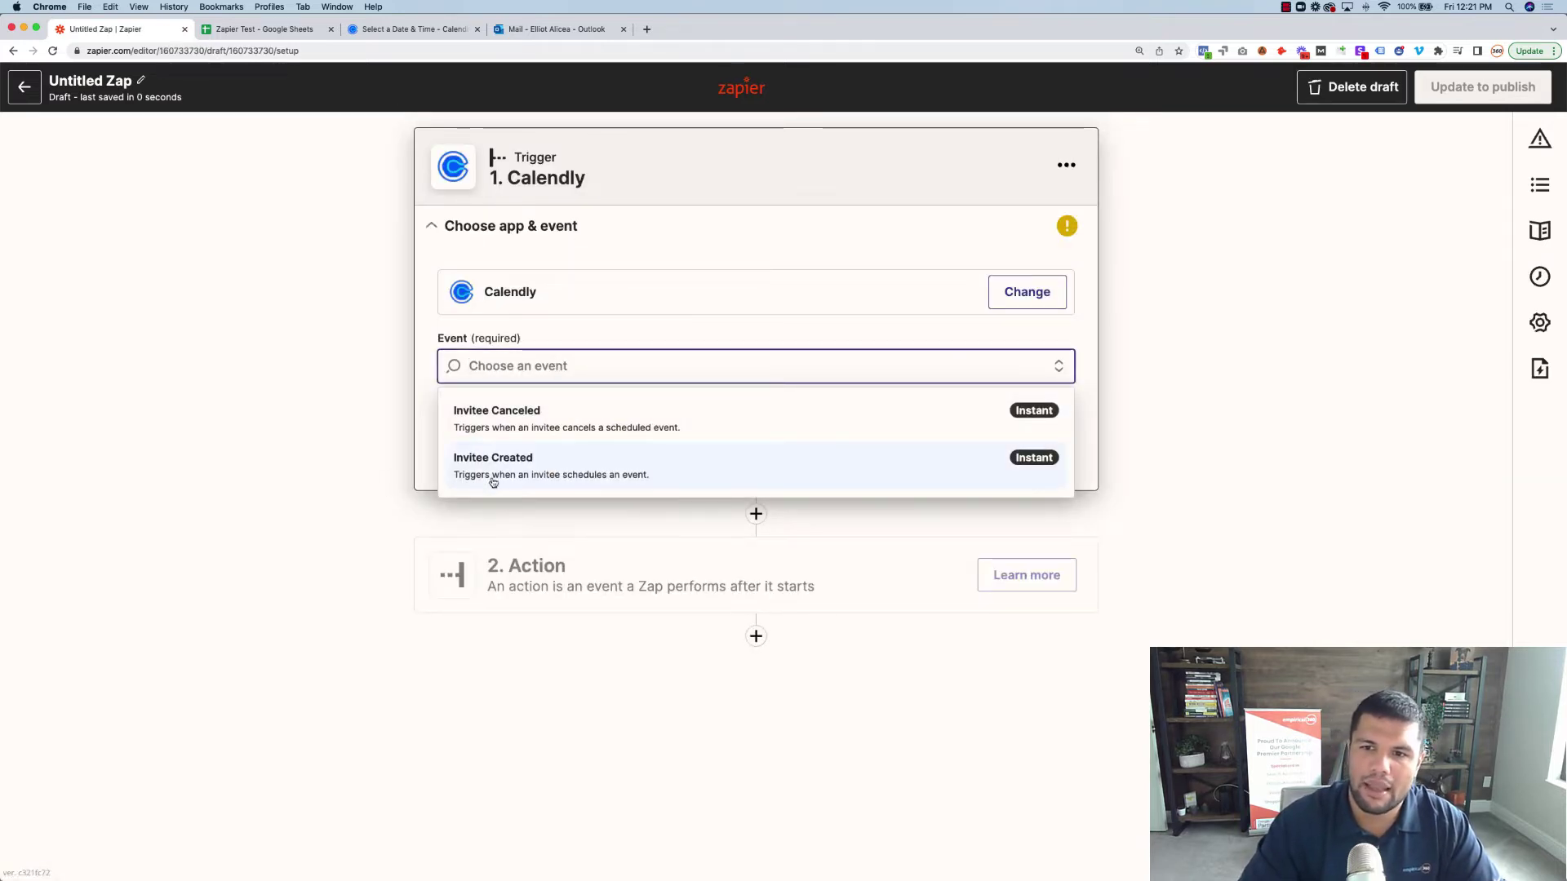
{"action": "left_click", "coordinate": [533, 477]}
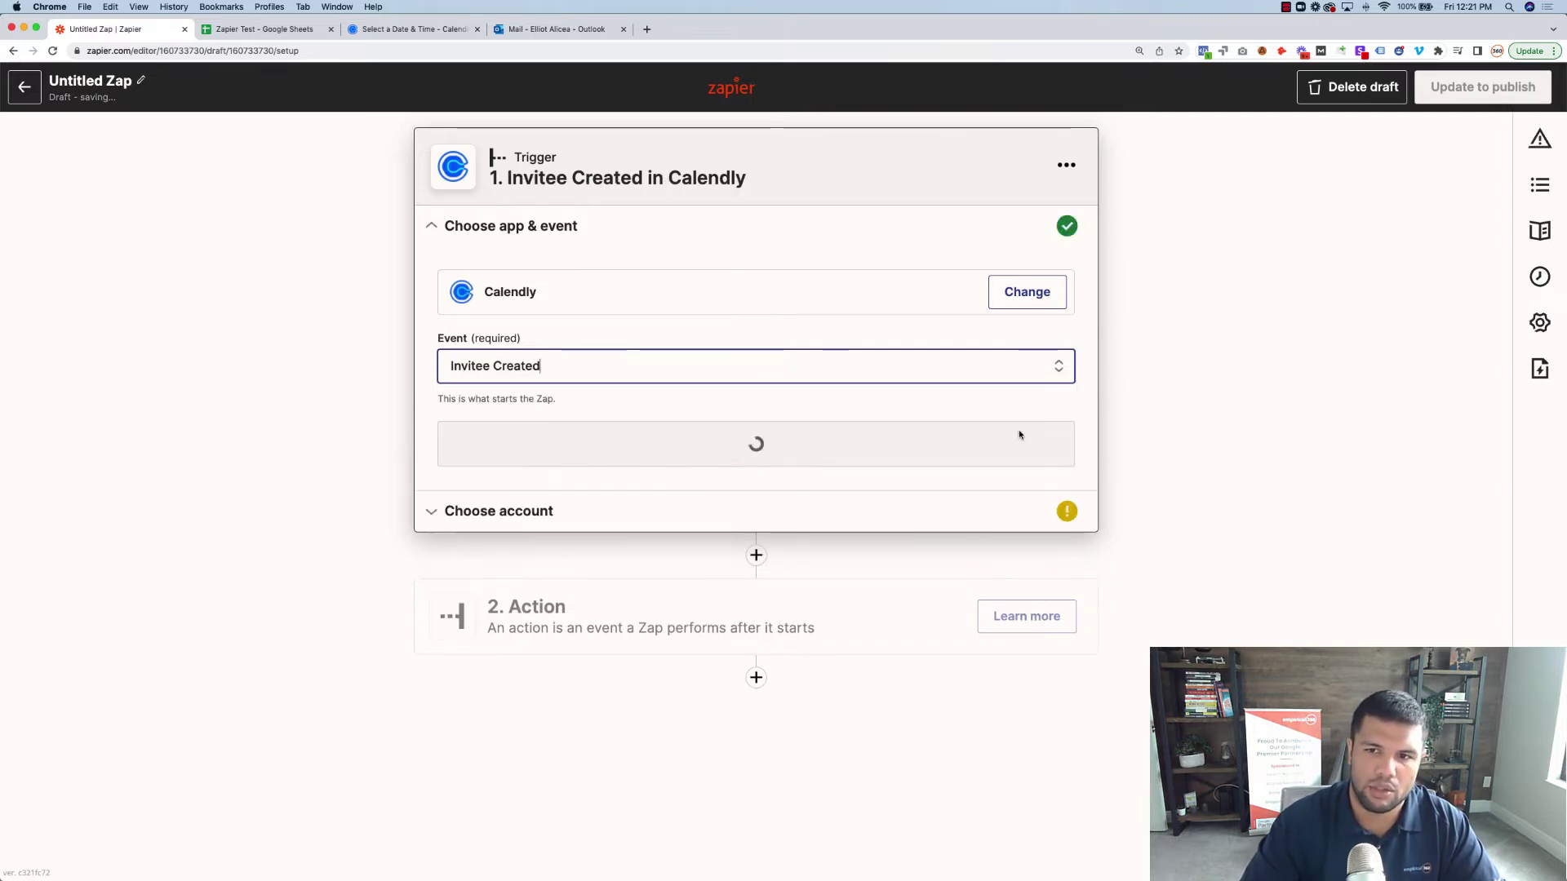
{"action": "left_click", "coordinate": [586, 460]}
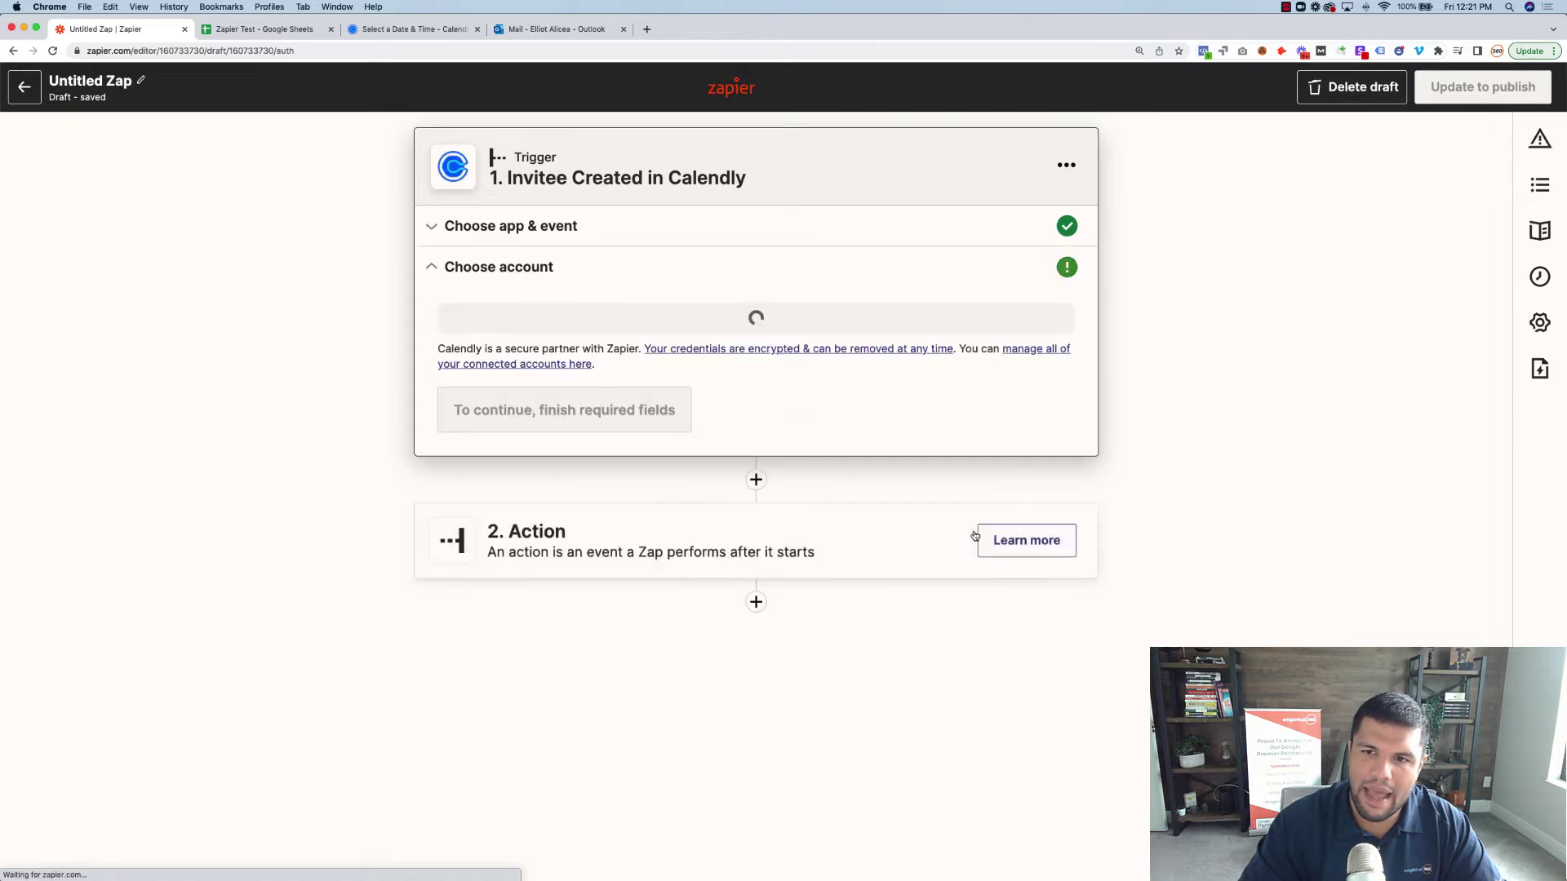
{"action": "left_click", "coordinate": [525, 340]}
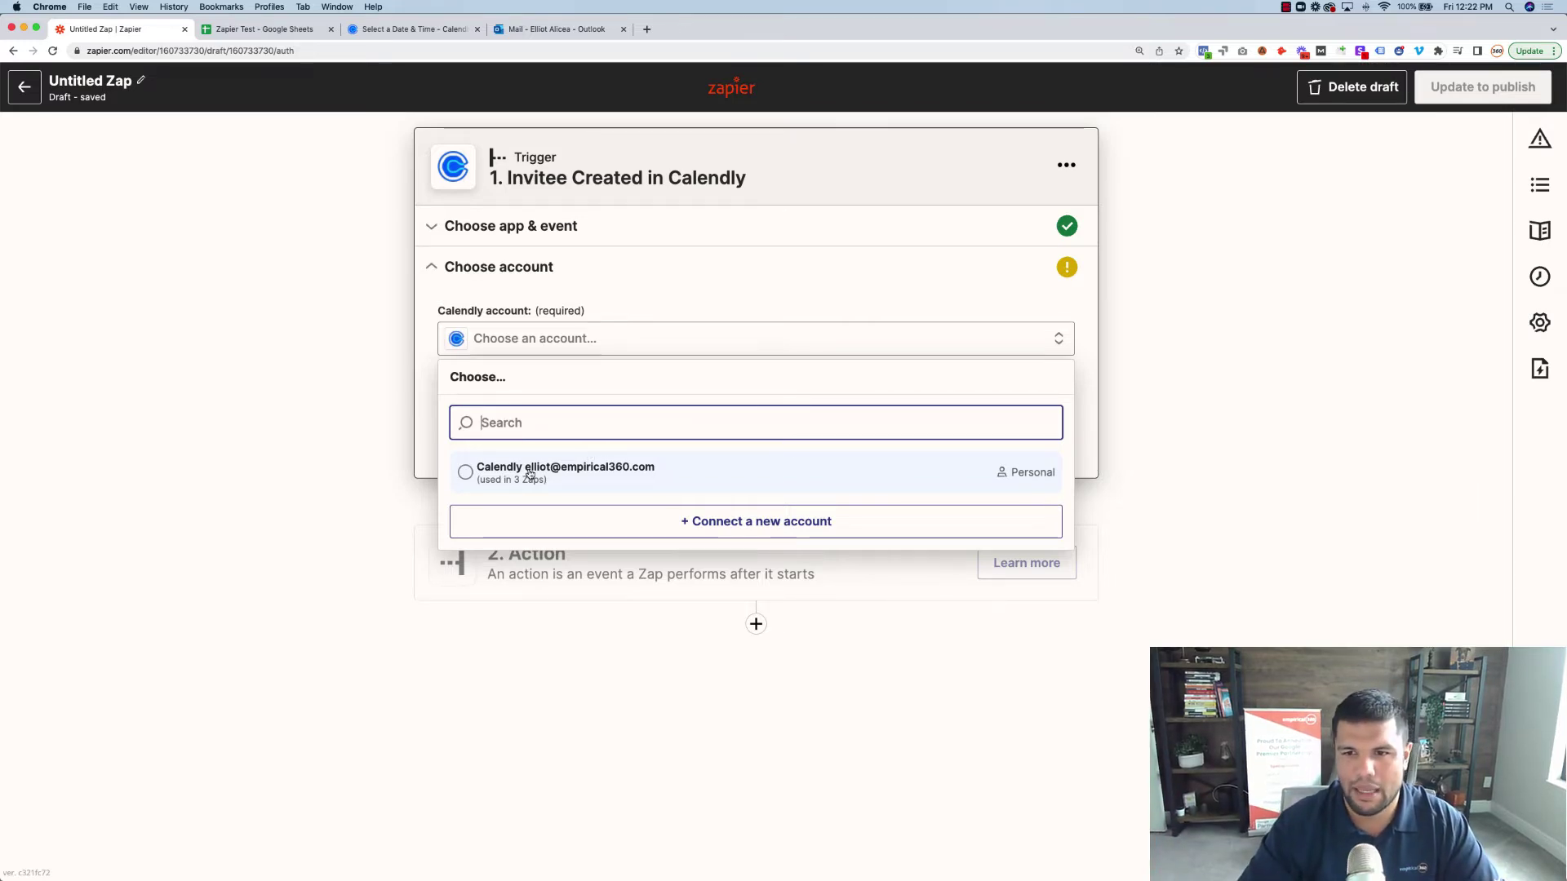
{"action": "left_click", "coordinate": [467, 474]}
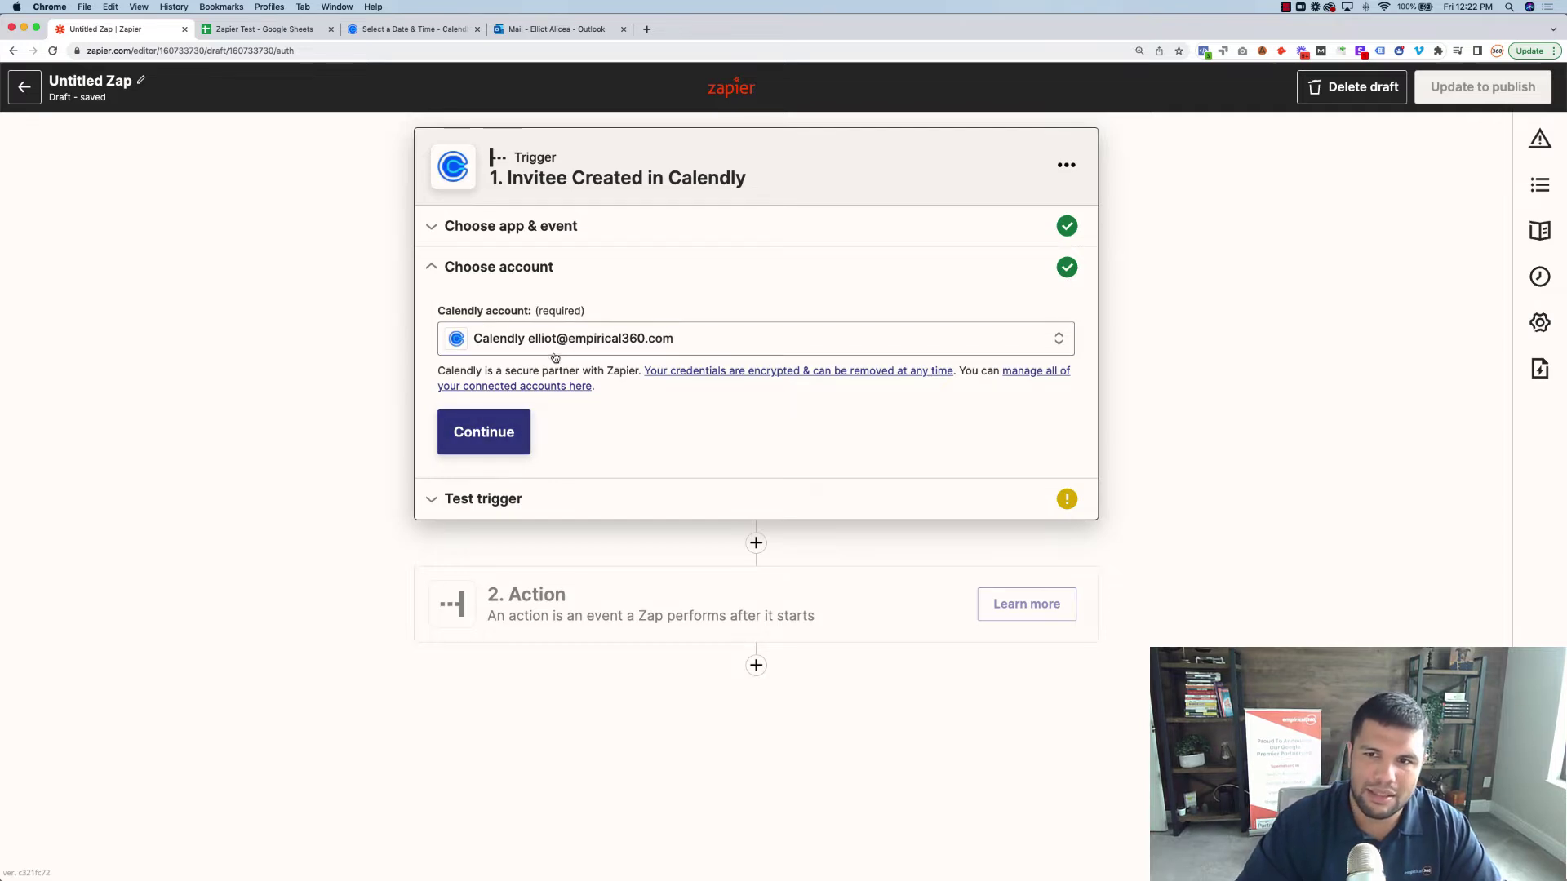
{"action": "left_click", "coordinate": [475, 446]}
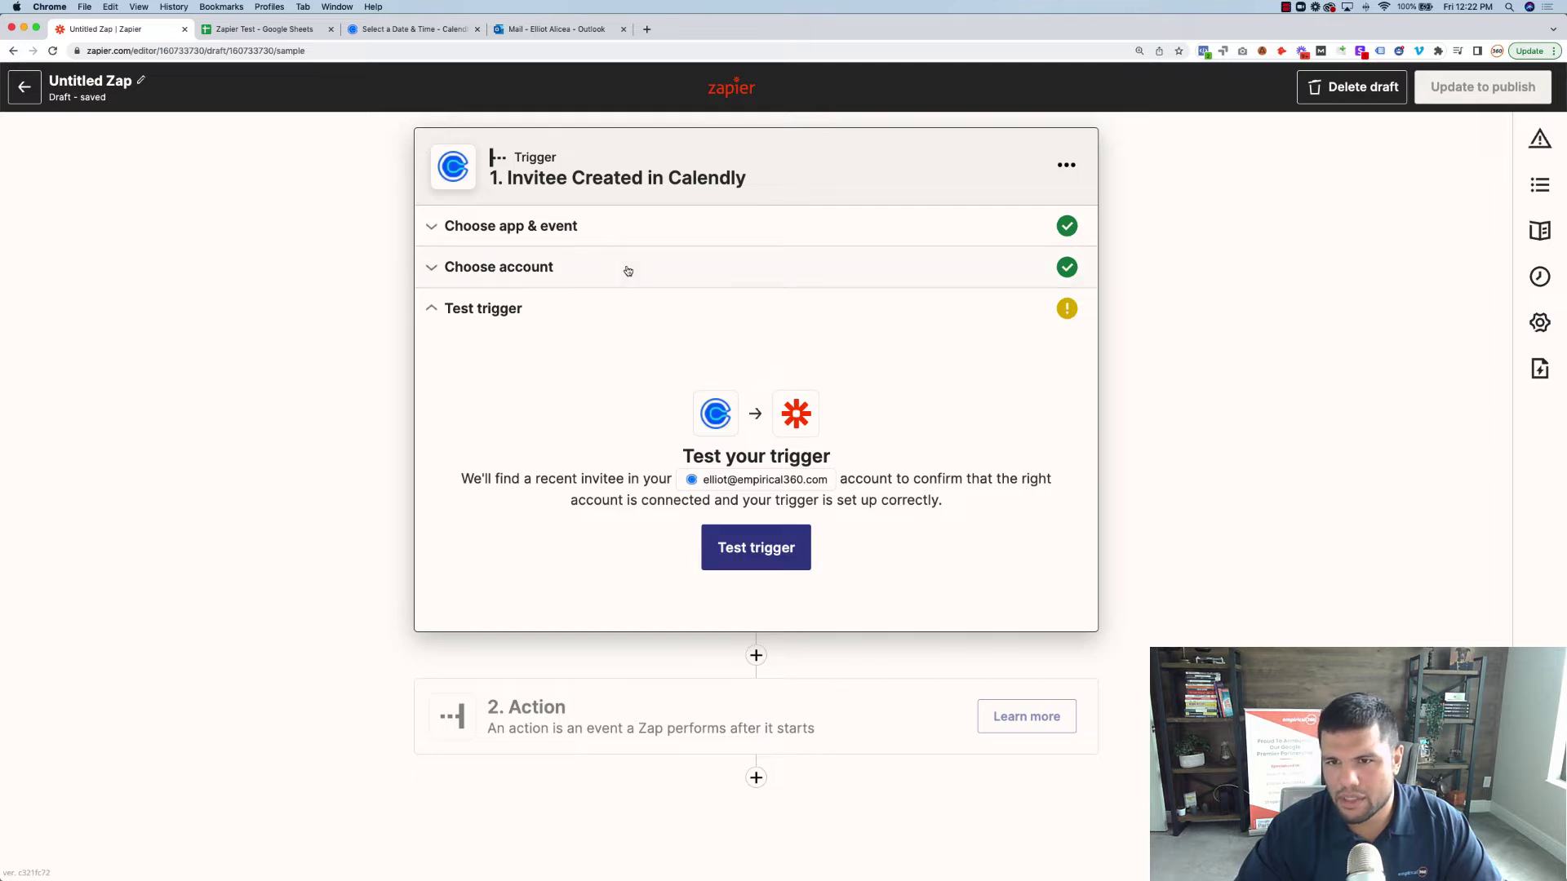
Switch to Calendly and schedule a test meeting for Friday, July 1 at 12:30pm with the invitee's name and email
{"action": "left_click", "coordinate": [391, 34]}
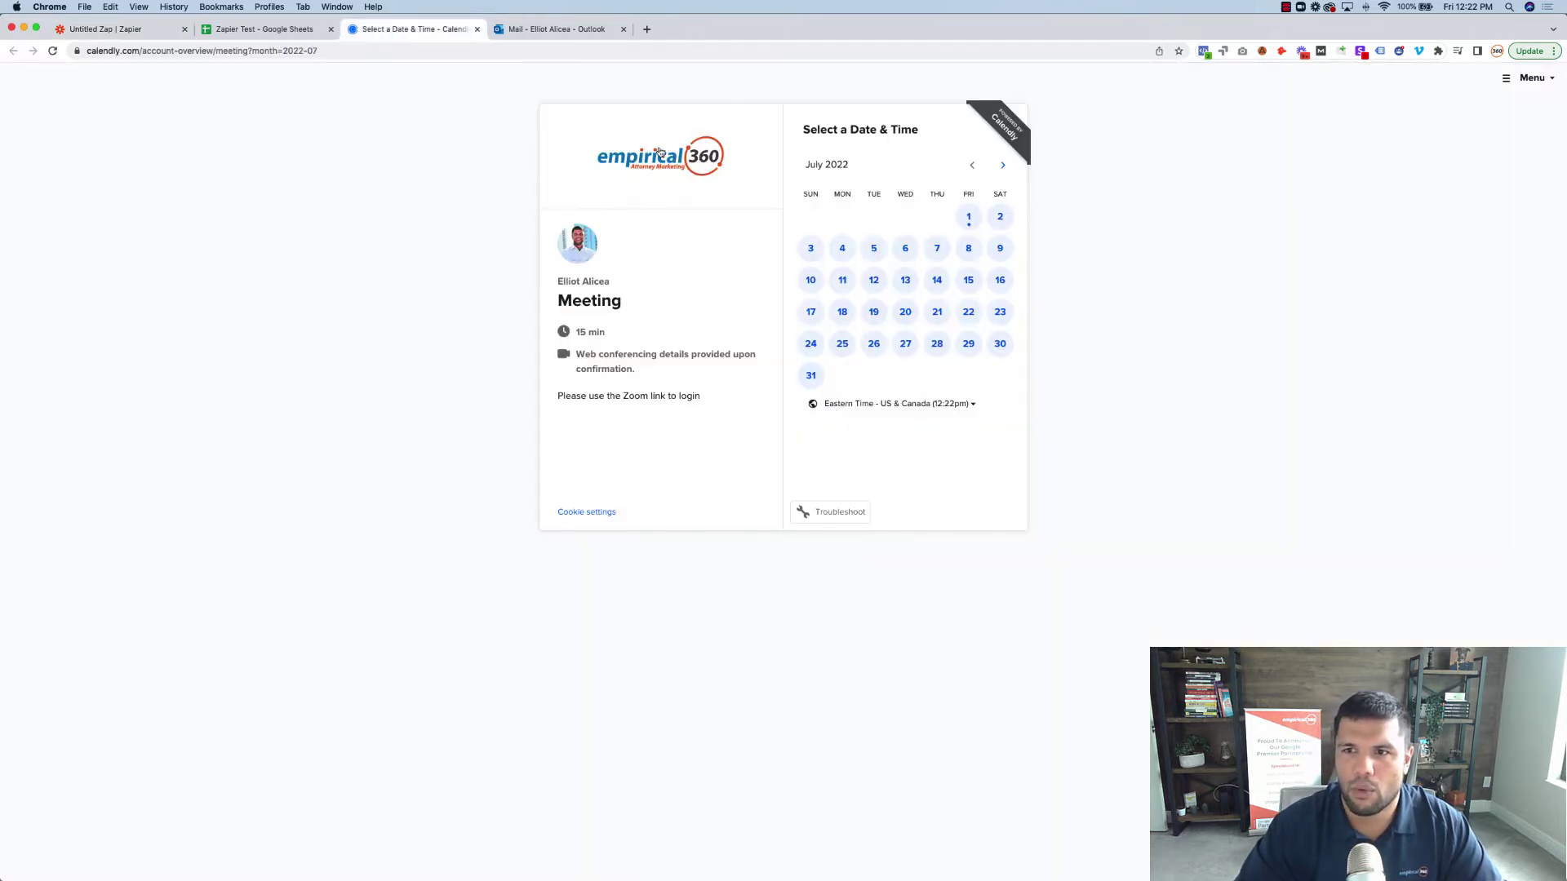
{"action": "left_click", "coordinate": [969, 216]}
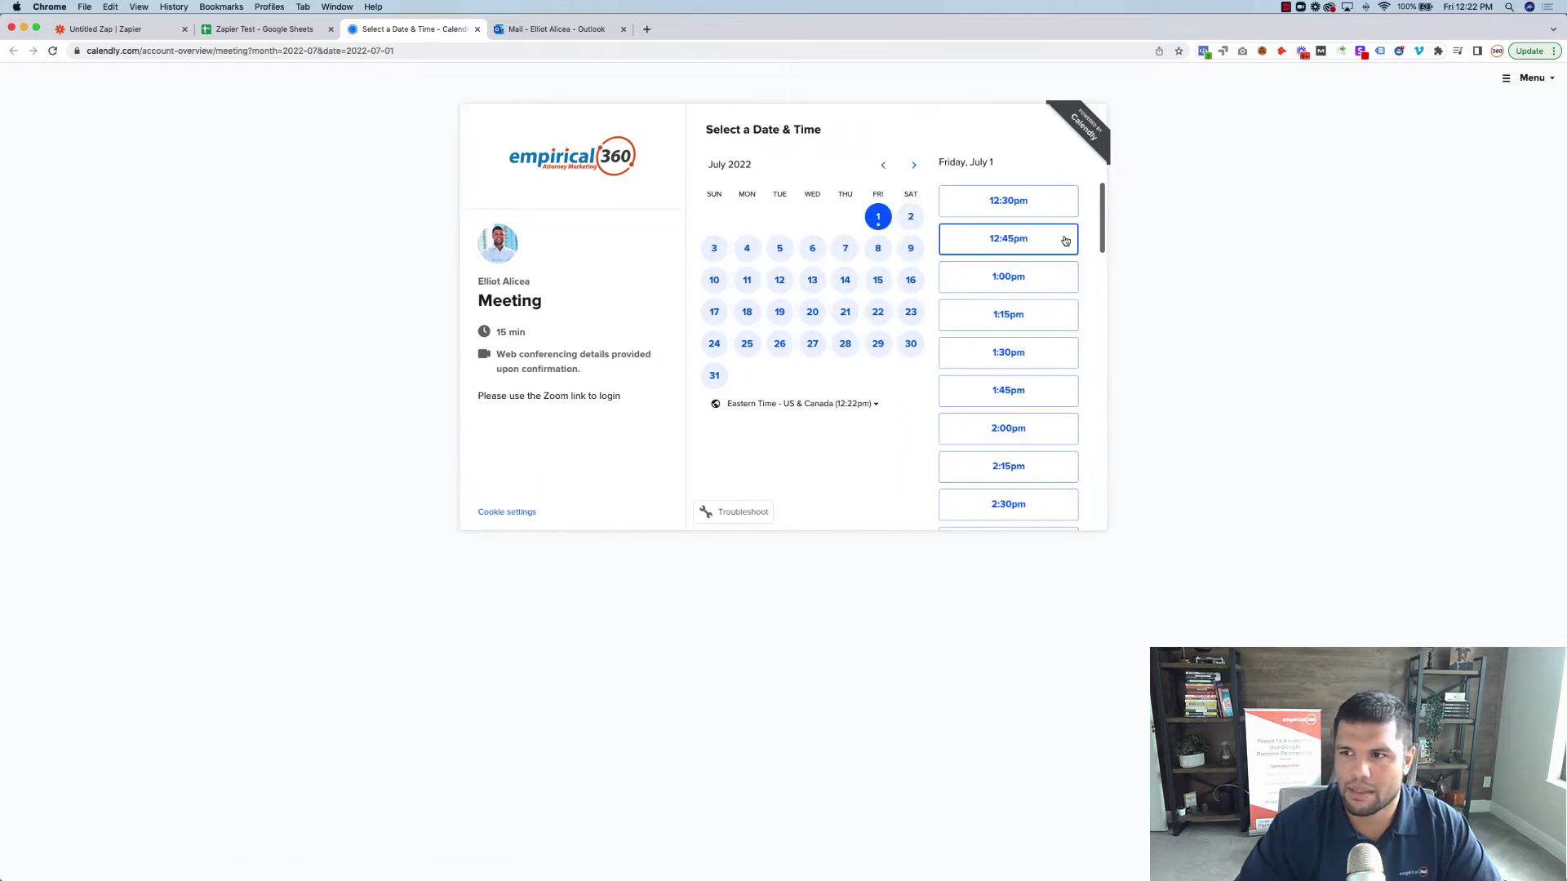
{"action": "left_click", "coordinate": [1010, 200]}
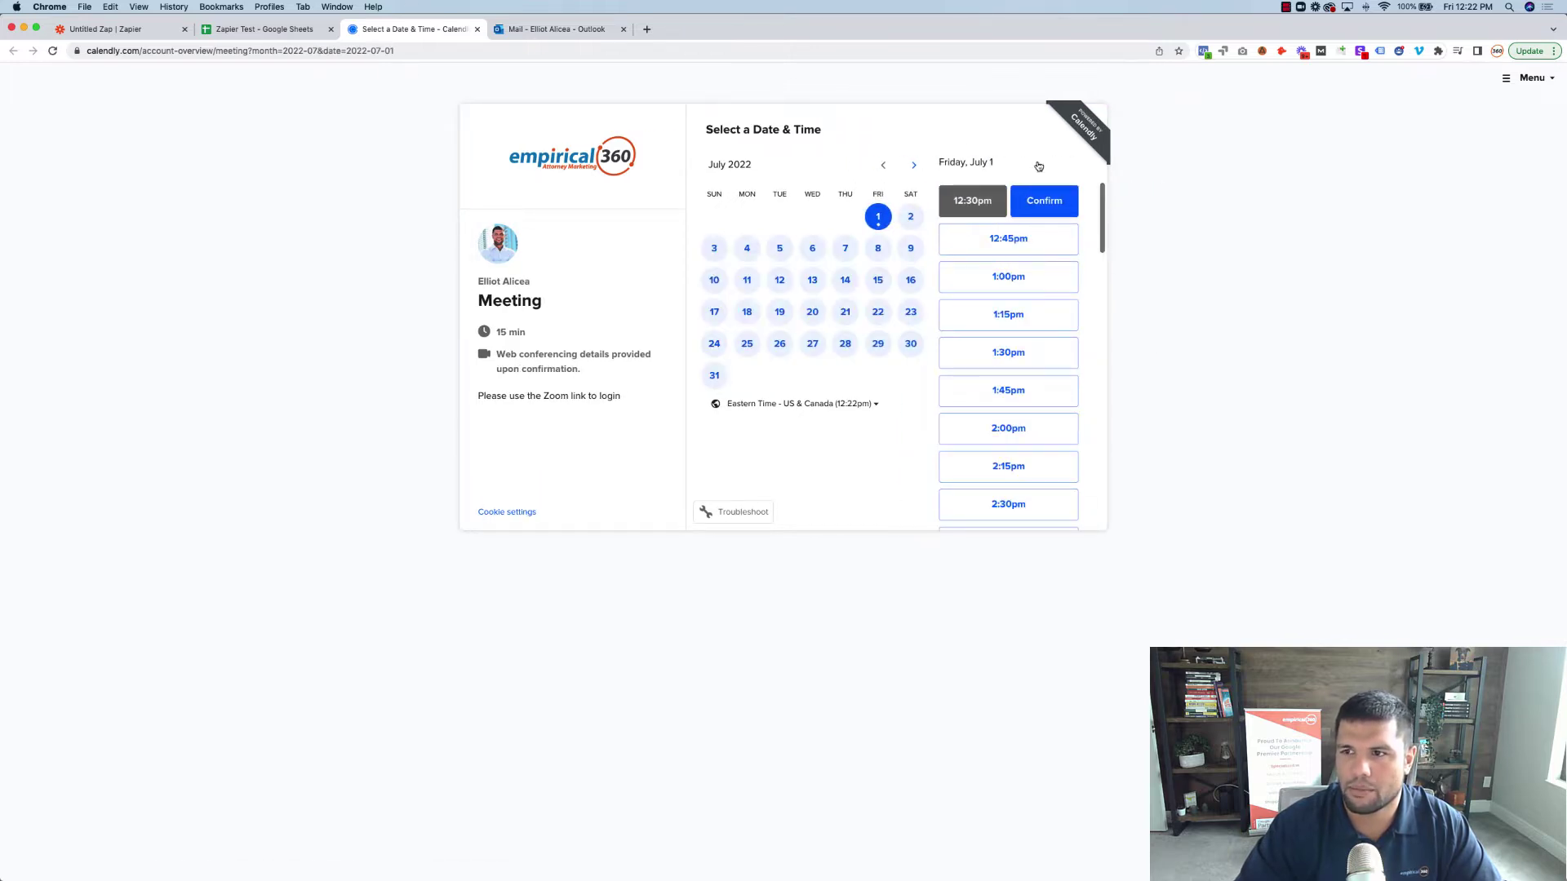
{"action": "left_click", "coordinate": [1049, 200]}
{"action": "left_click", "coordinate": [766, 172]}
{"action": "left_click", "coordinate": [815, 209]}
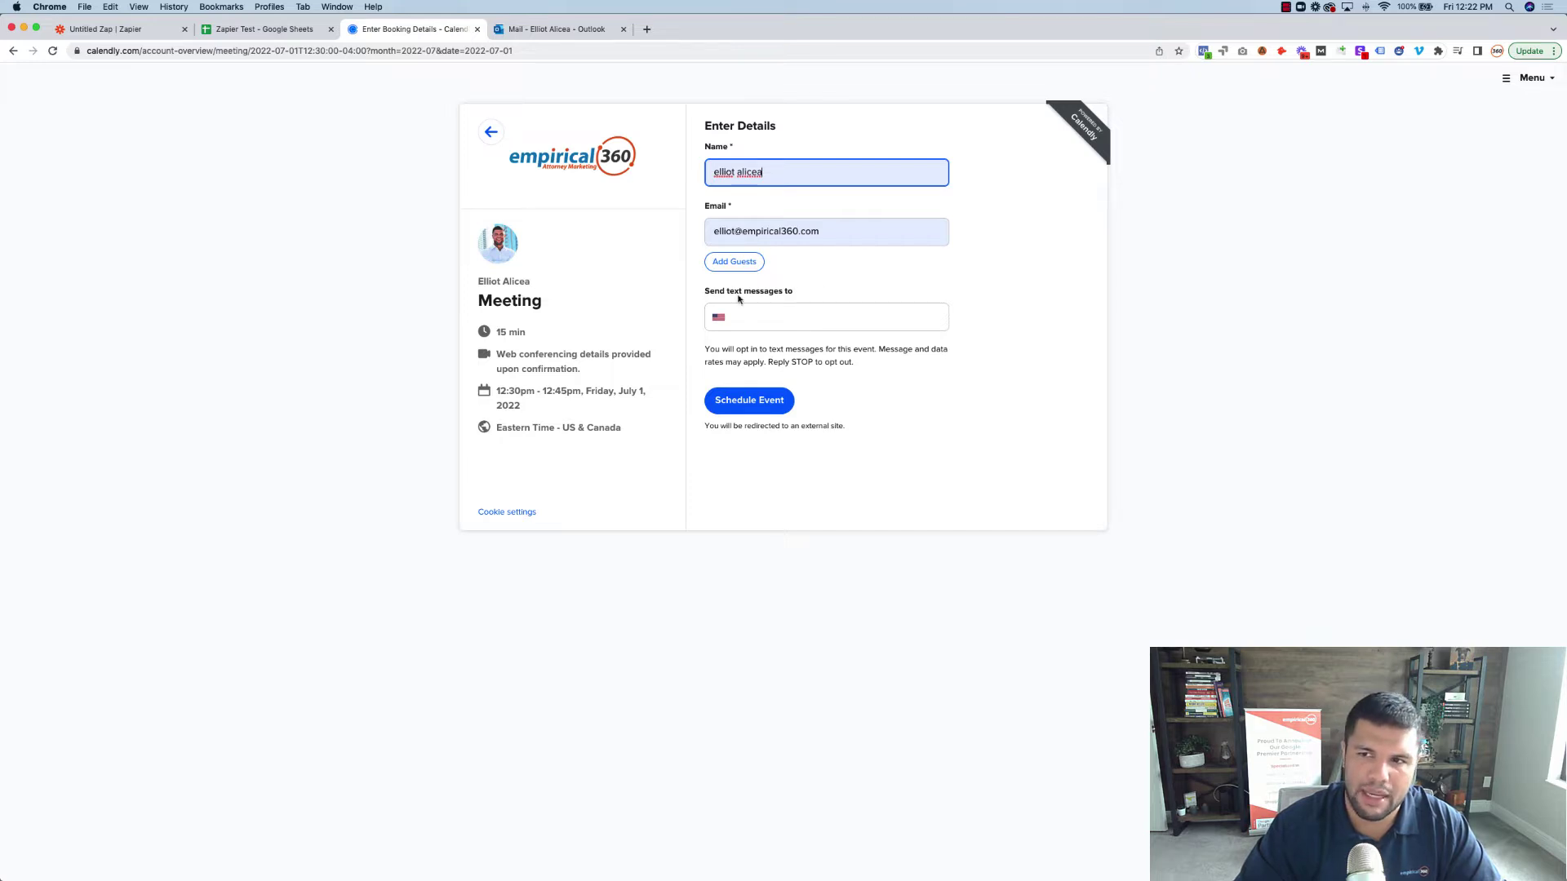
{"action": "left_click", "coordinate": [733, 402]}
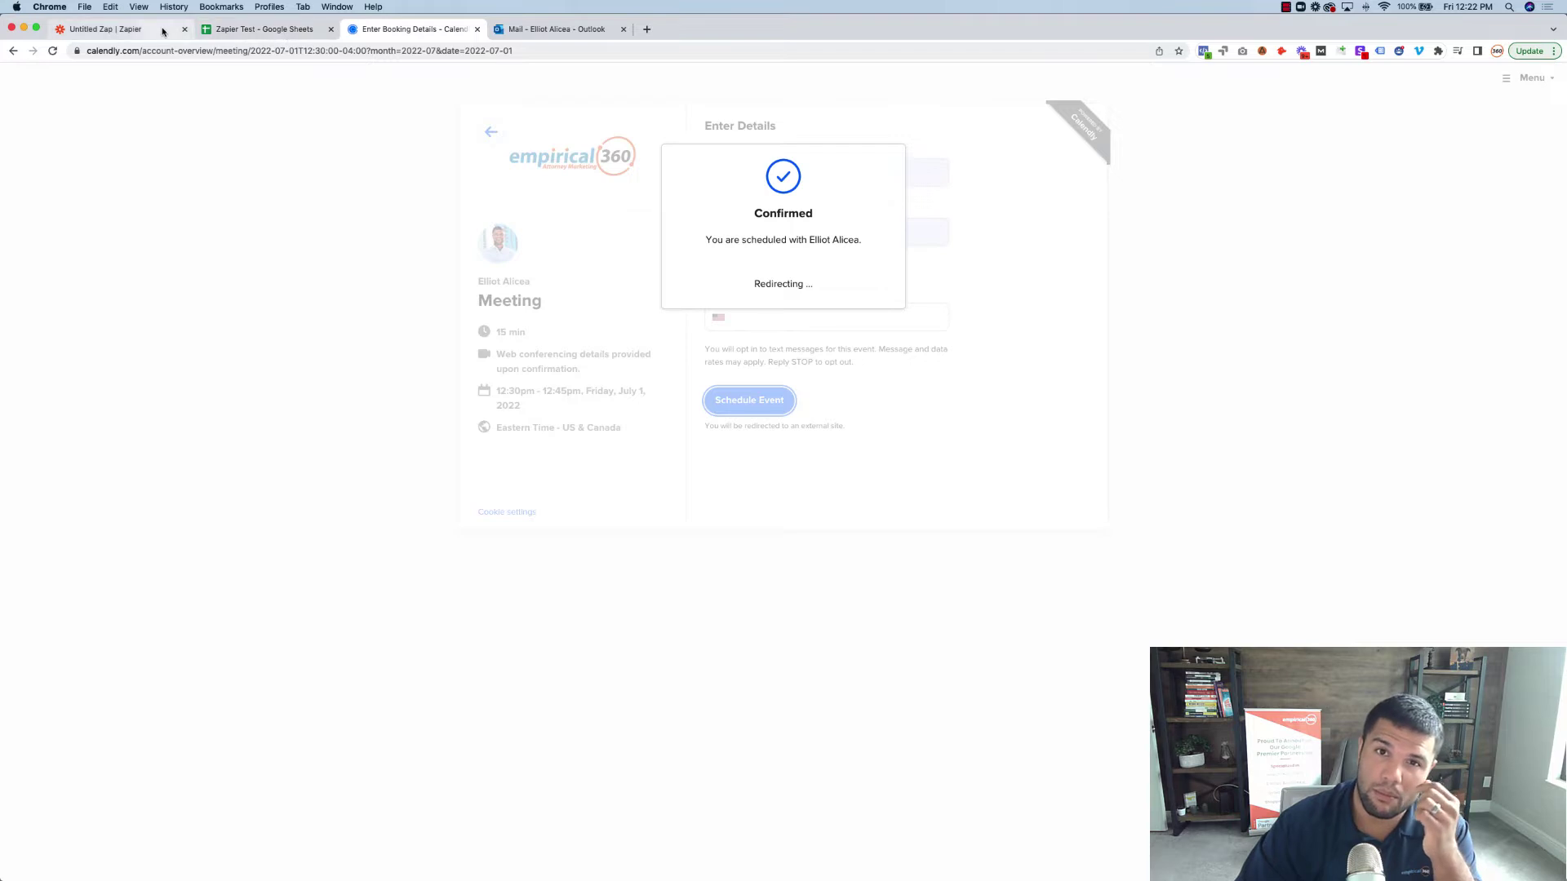
Switch to the Zap draft, test the Calendly trigger, load more samples and select Invitee B as the test record
{"action": "left_click", "coordinate": [110, 29]}
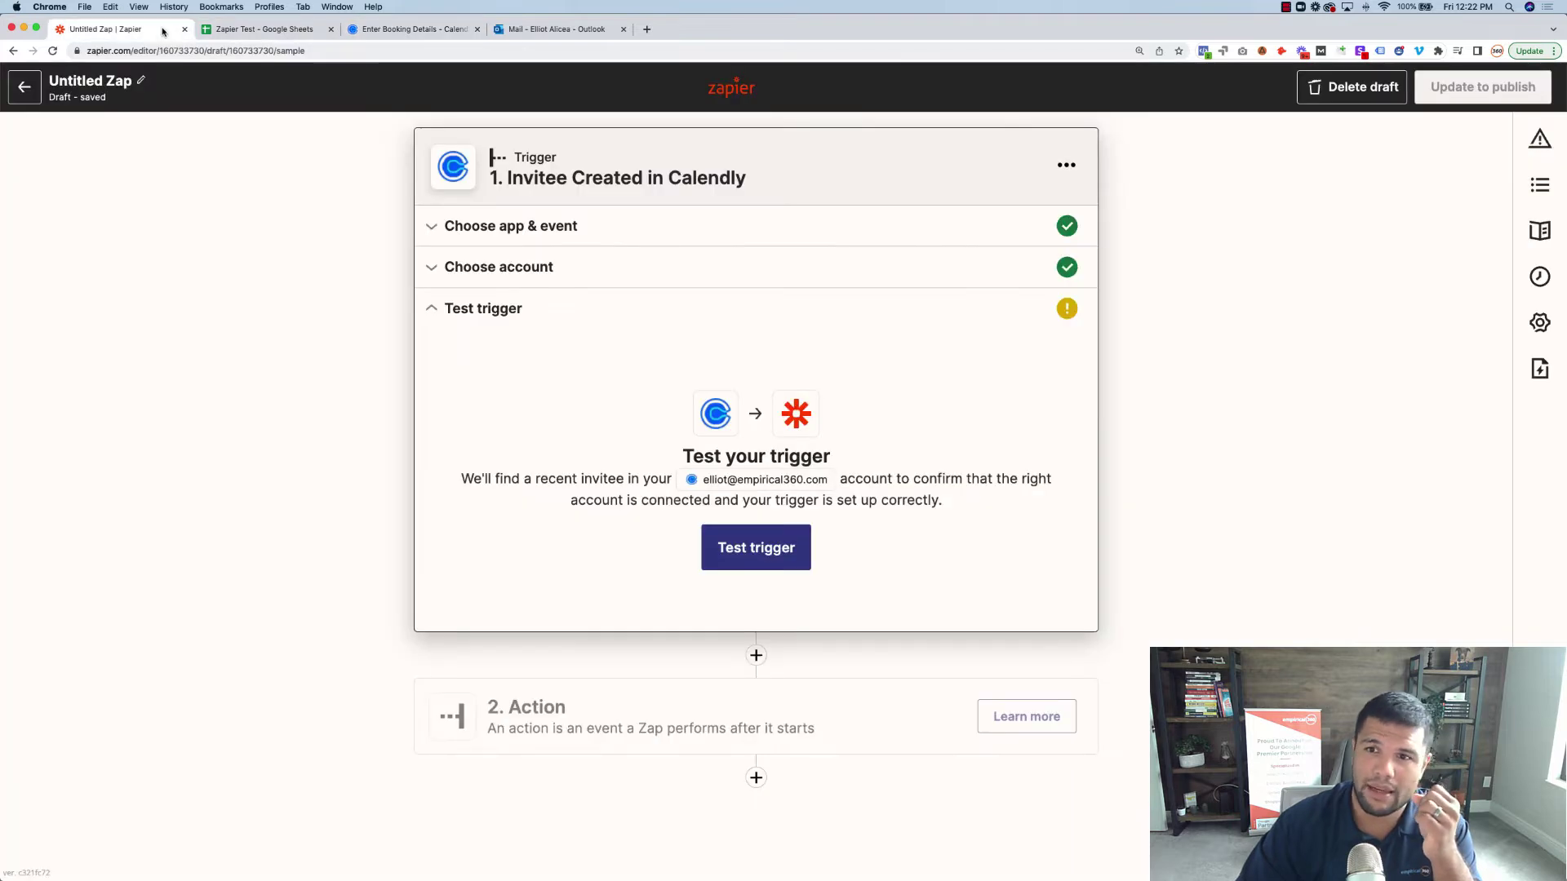
{"action": "left_click", "coordinate": [756, 547]}
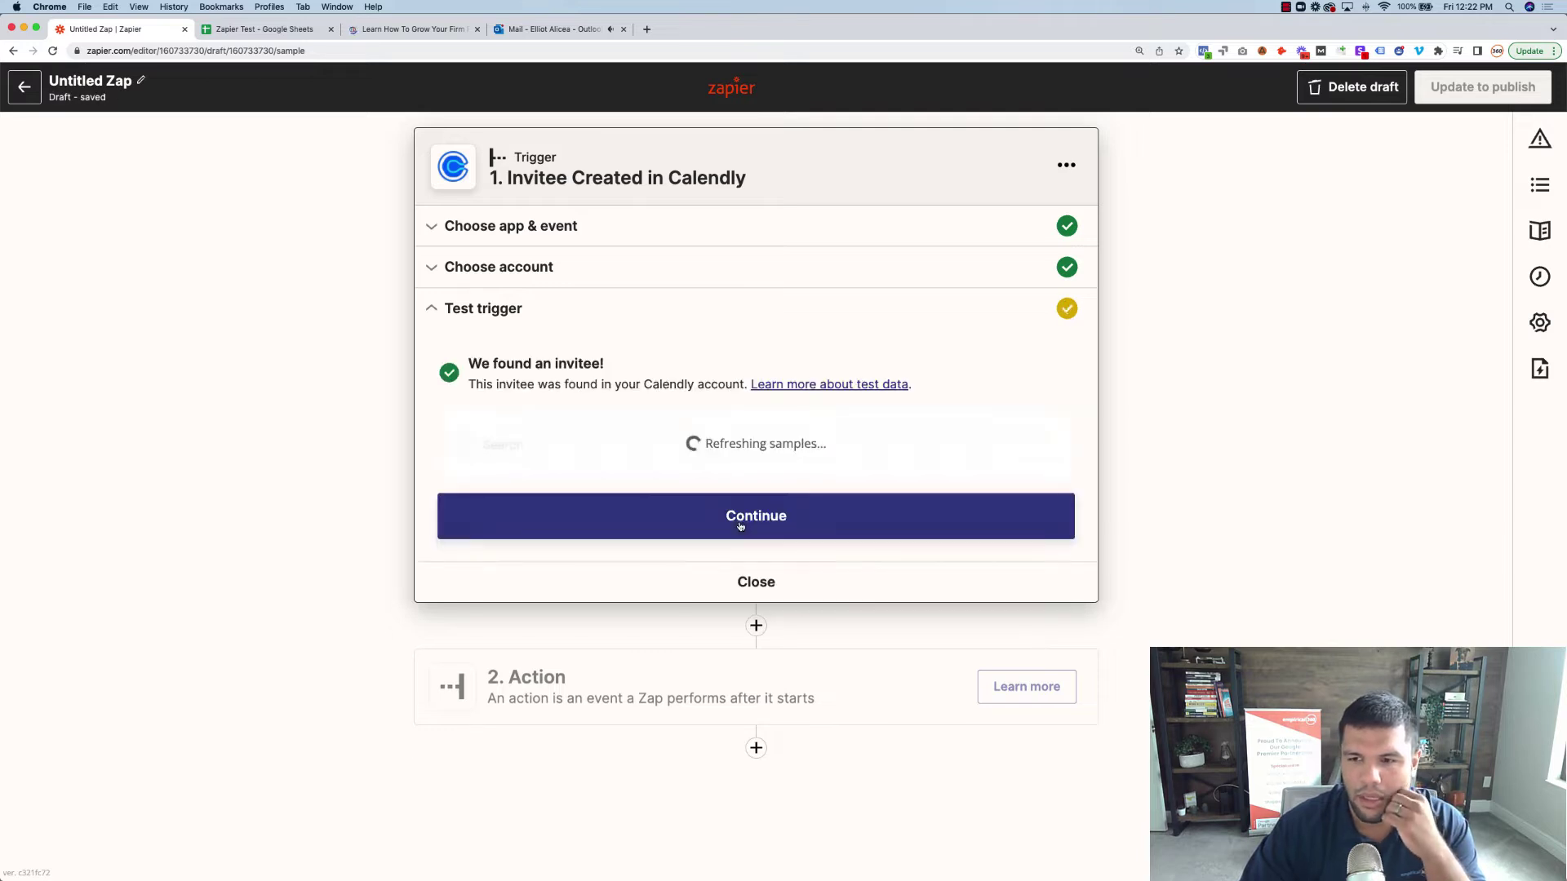
{"action": "left_click", "coordinate": [592, 437]}
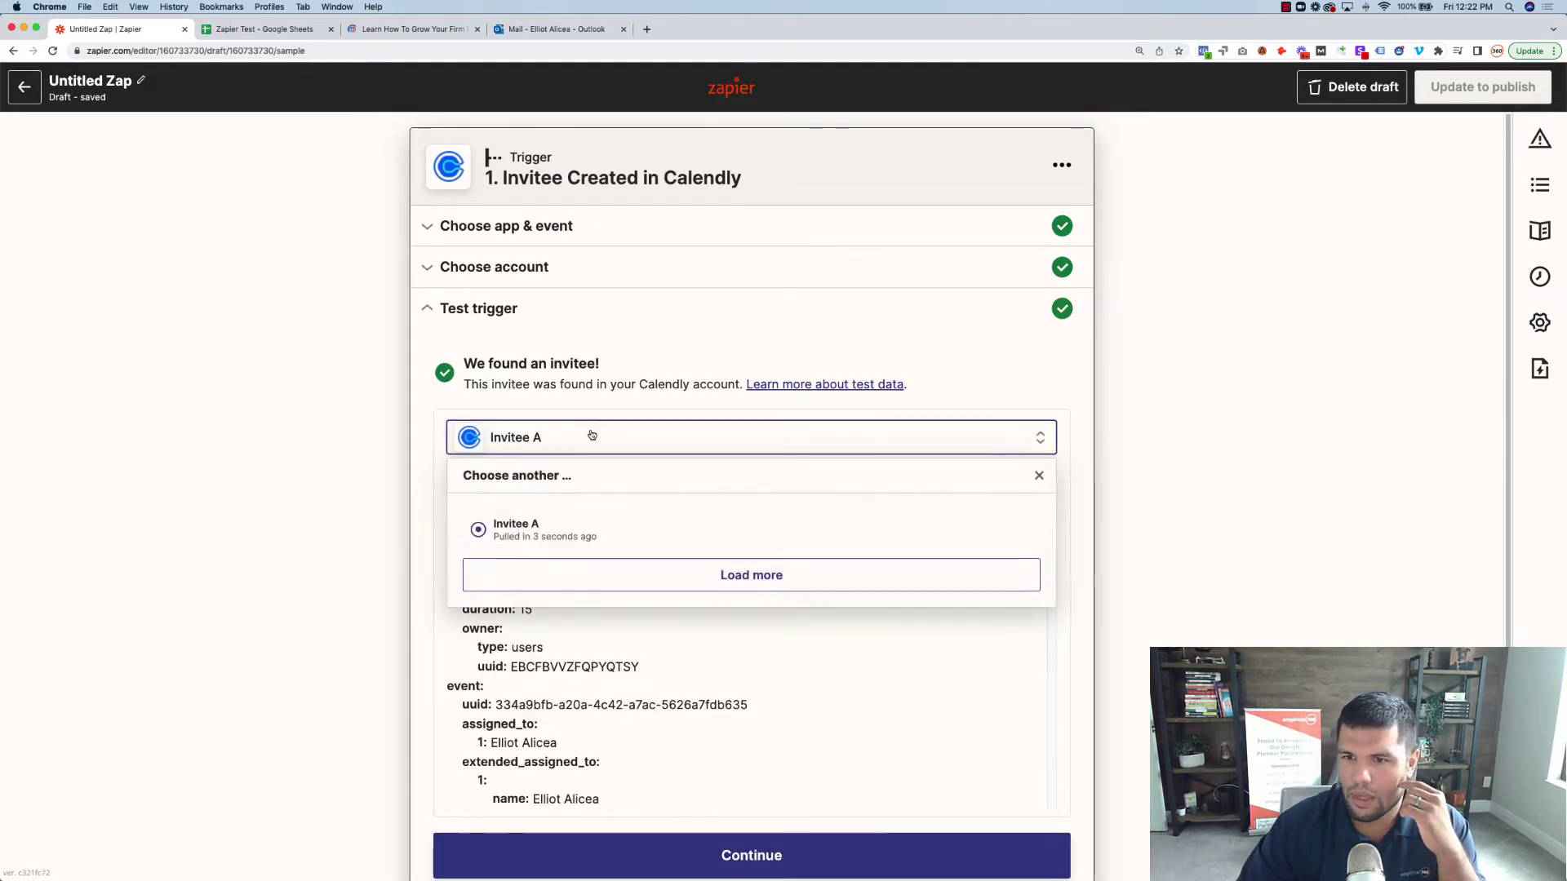
{"action": "left_click", "coordinate": [694, 577]}
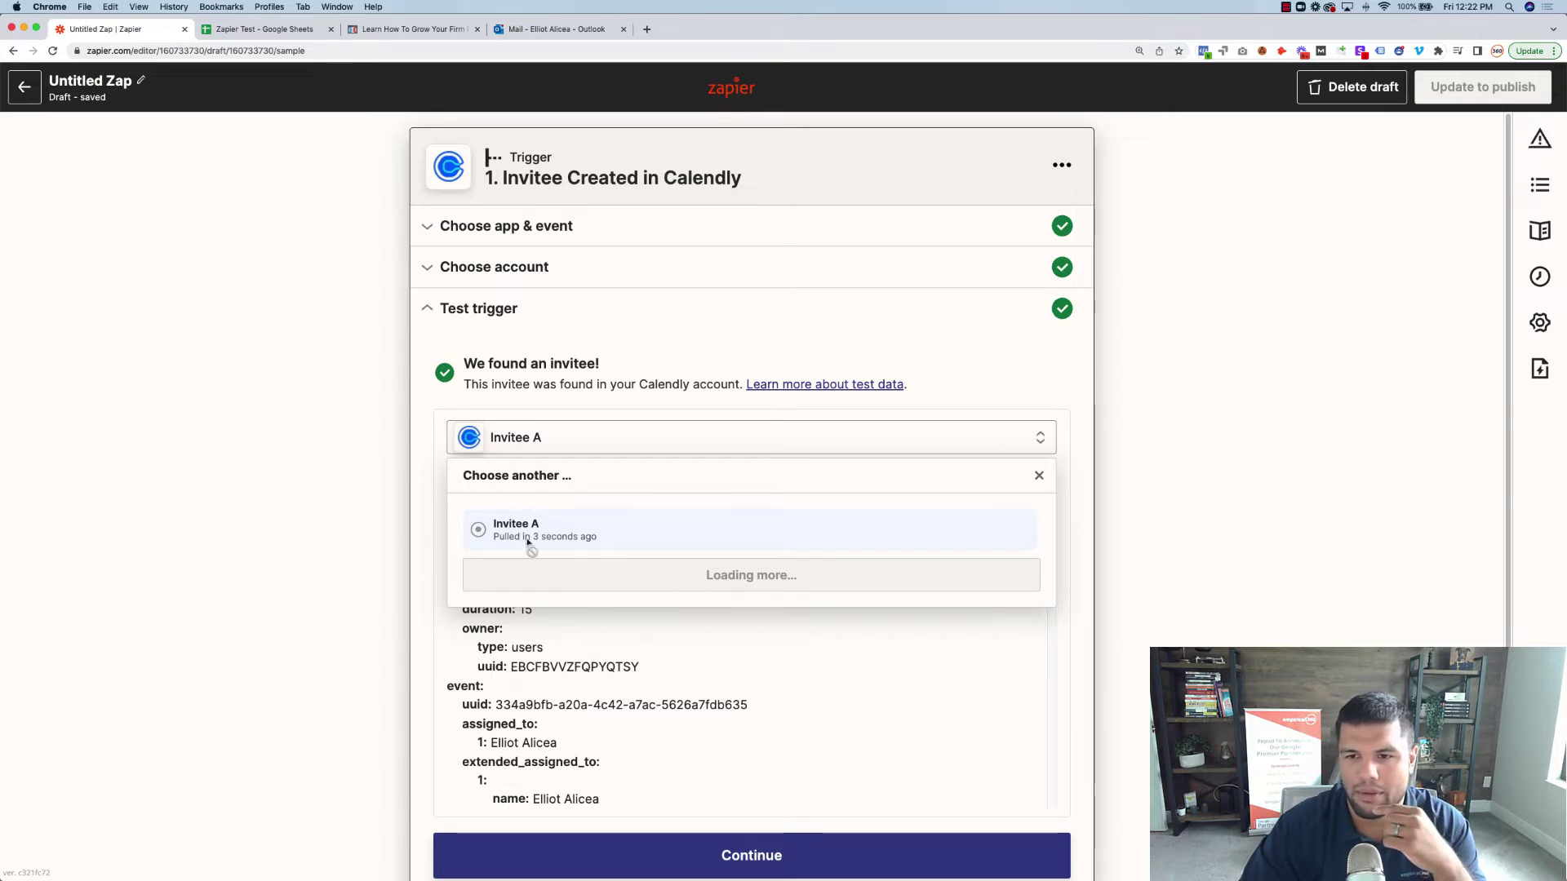
{"action": "left_click", "coordinate": [492, 542]}
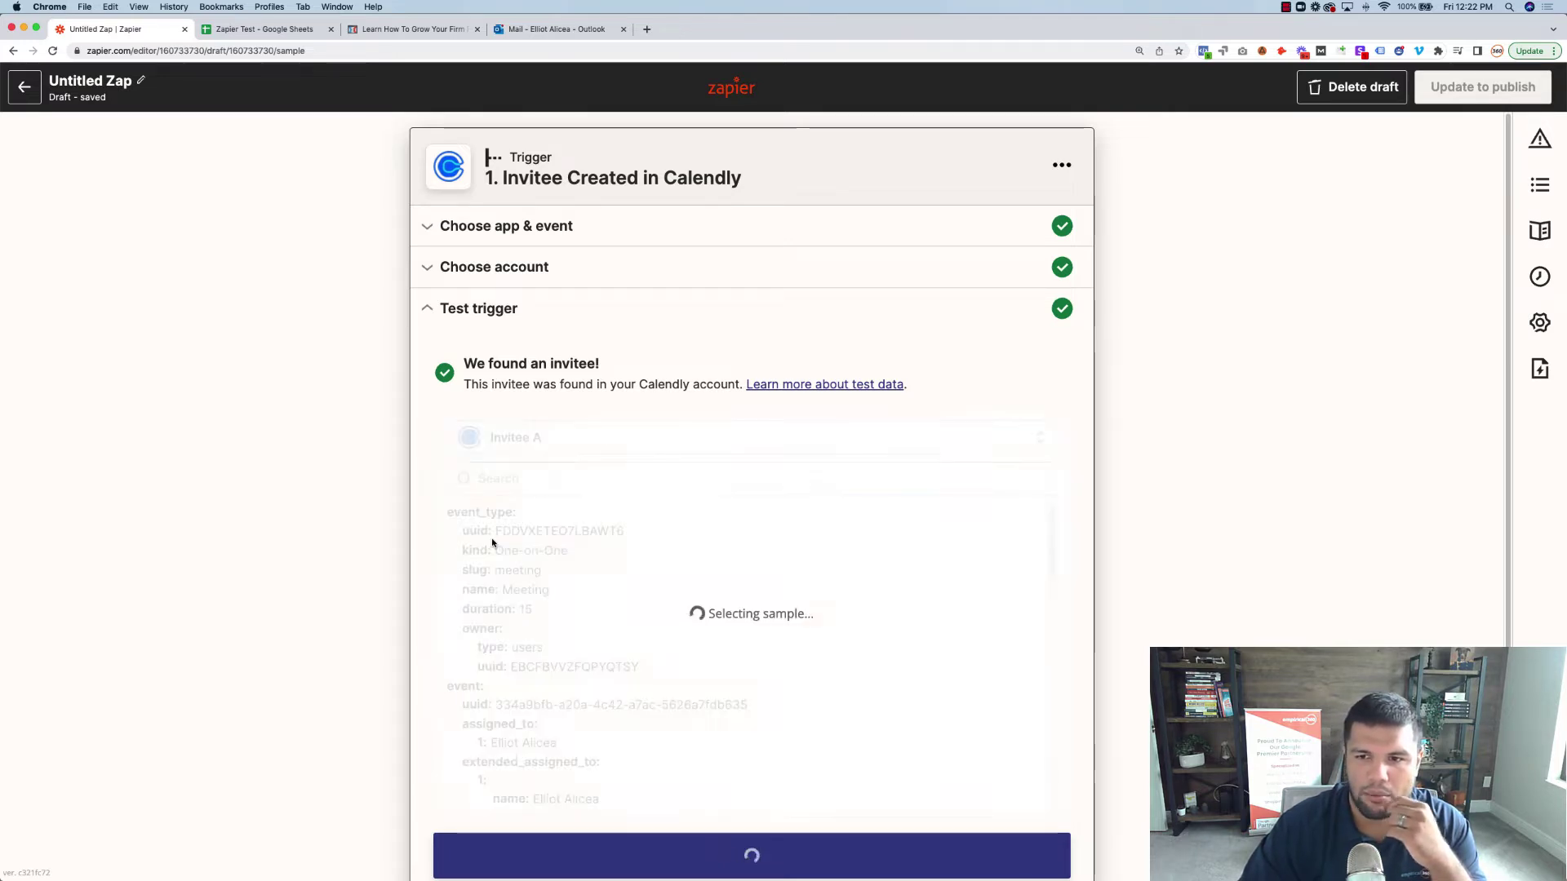
Examine the Invitee B sample data for the name, email and meeting times
{"action": "scroll", "coordinate": [630, 648], "scroll_direction": "down", "scroll_amount": 1}
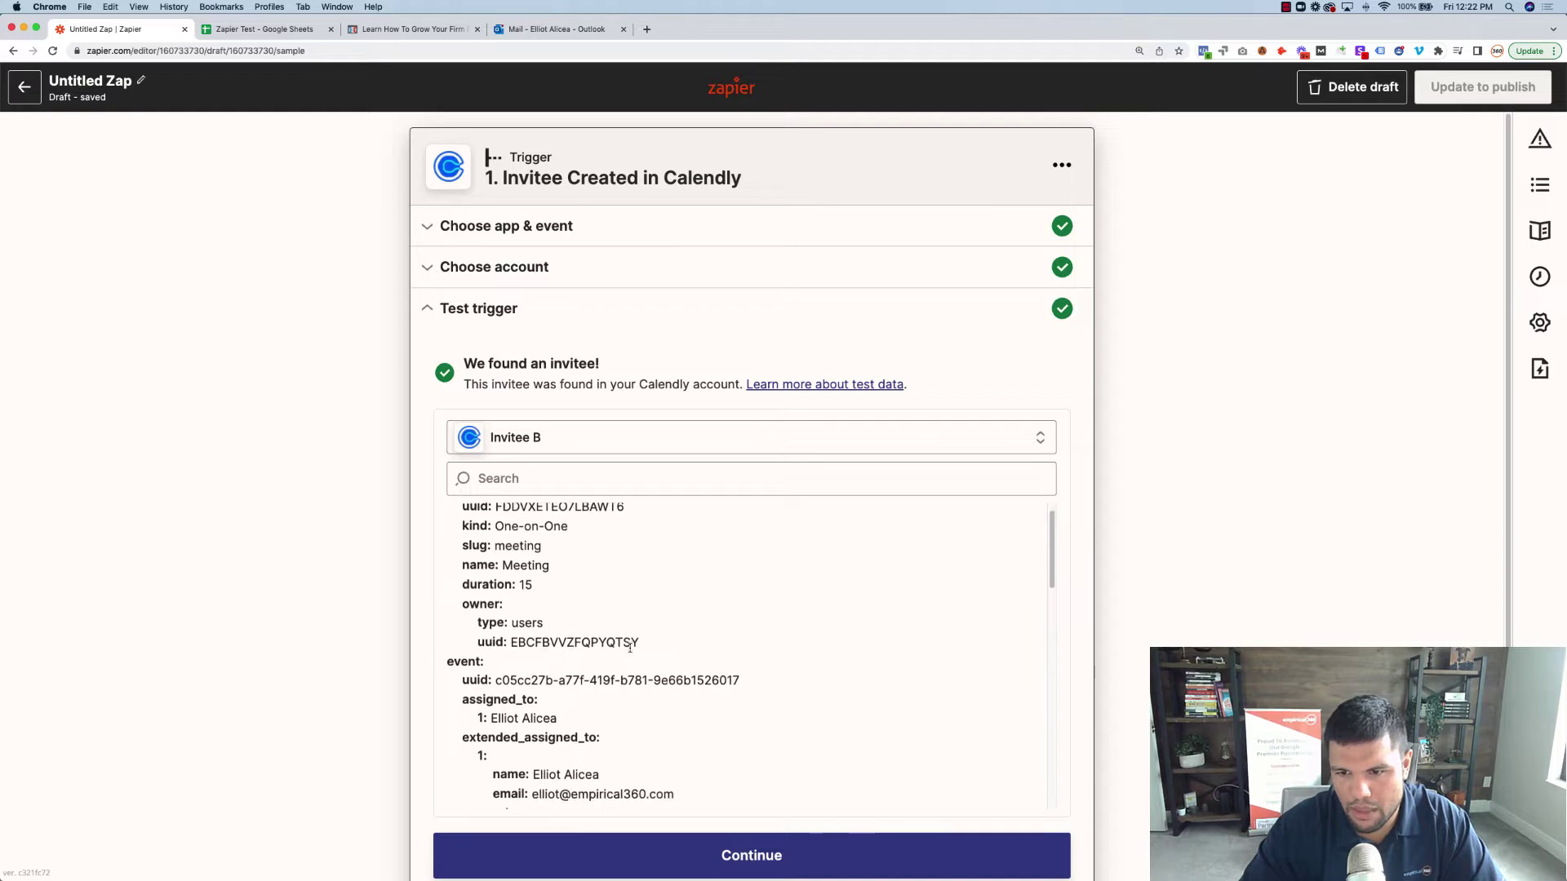
{"action": "scroll", "coordinate": [630, 648], "scroll_direction": "down", "scroll_amount": 5}
{"action": "left_click_drag", "start_coordinate": [533, 562], "coordinate": [676, 583]}
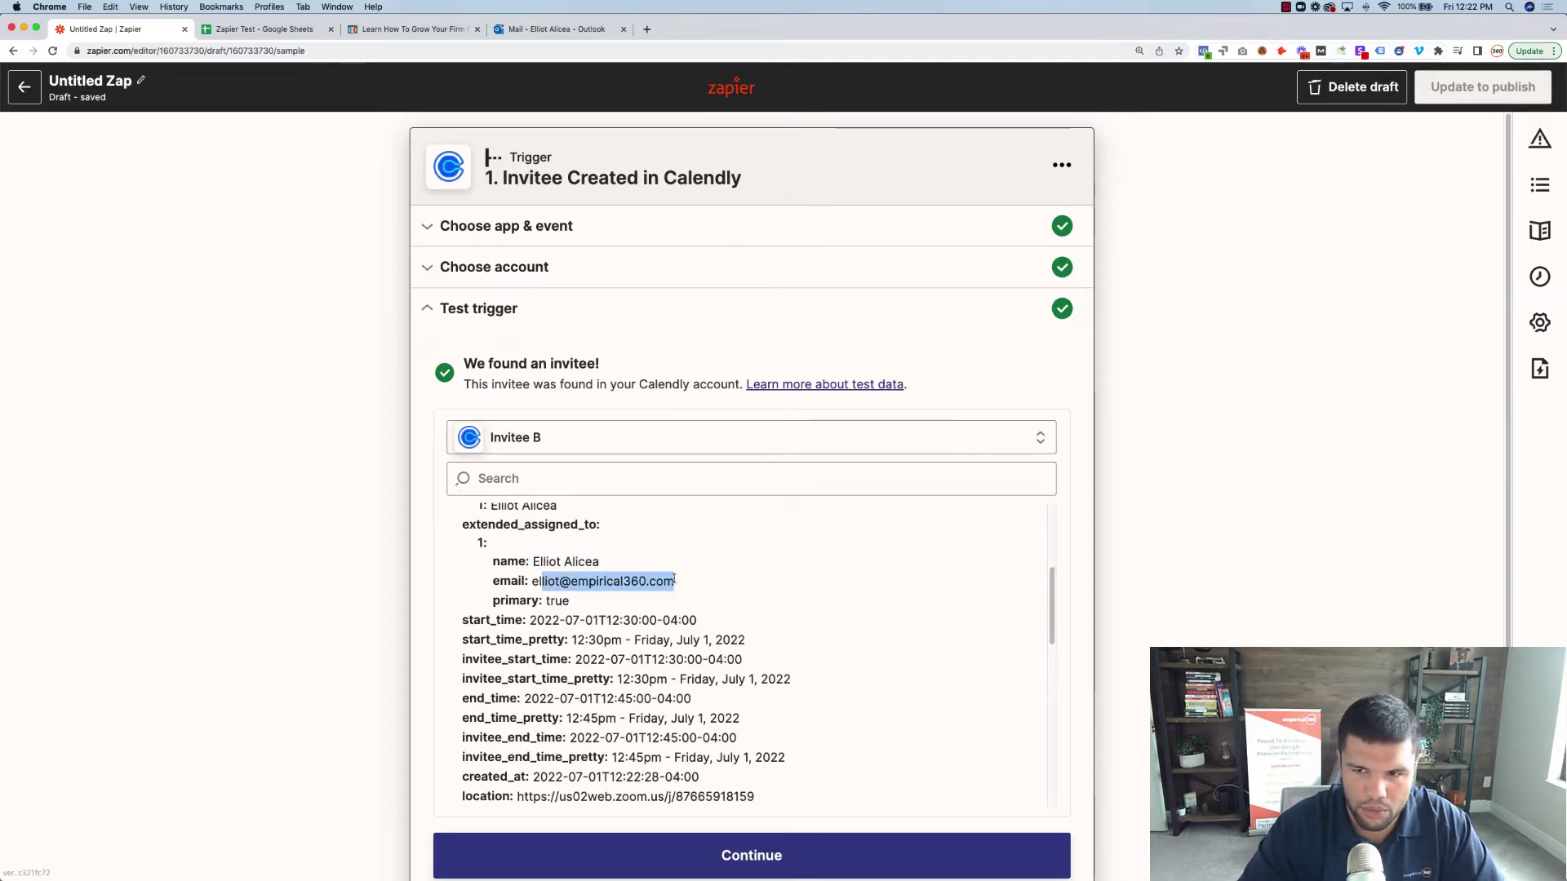
{"action": "left_click", "coordinate": [351, 617]}
{"action": "scroll", "coordinate": [916, 550], "scroll_direction": "down", "scroll_amount": 2}
{"action": "scroll", "coordinate": [1279, 611], "scroll_direction": "down", "scroll_amount": 4}
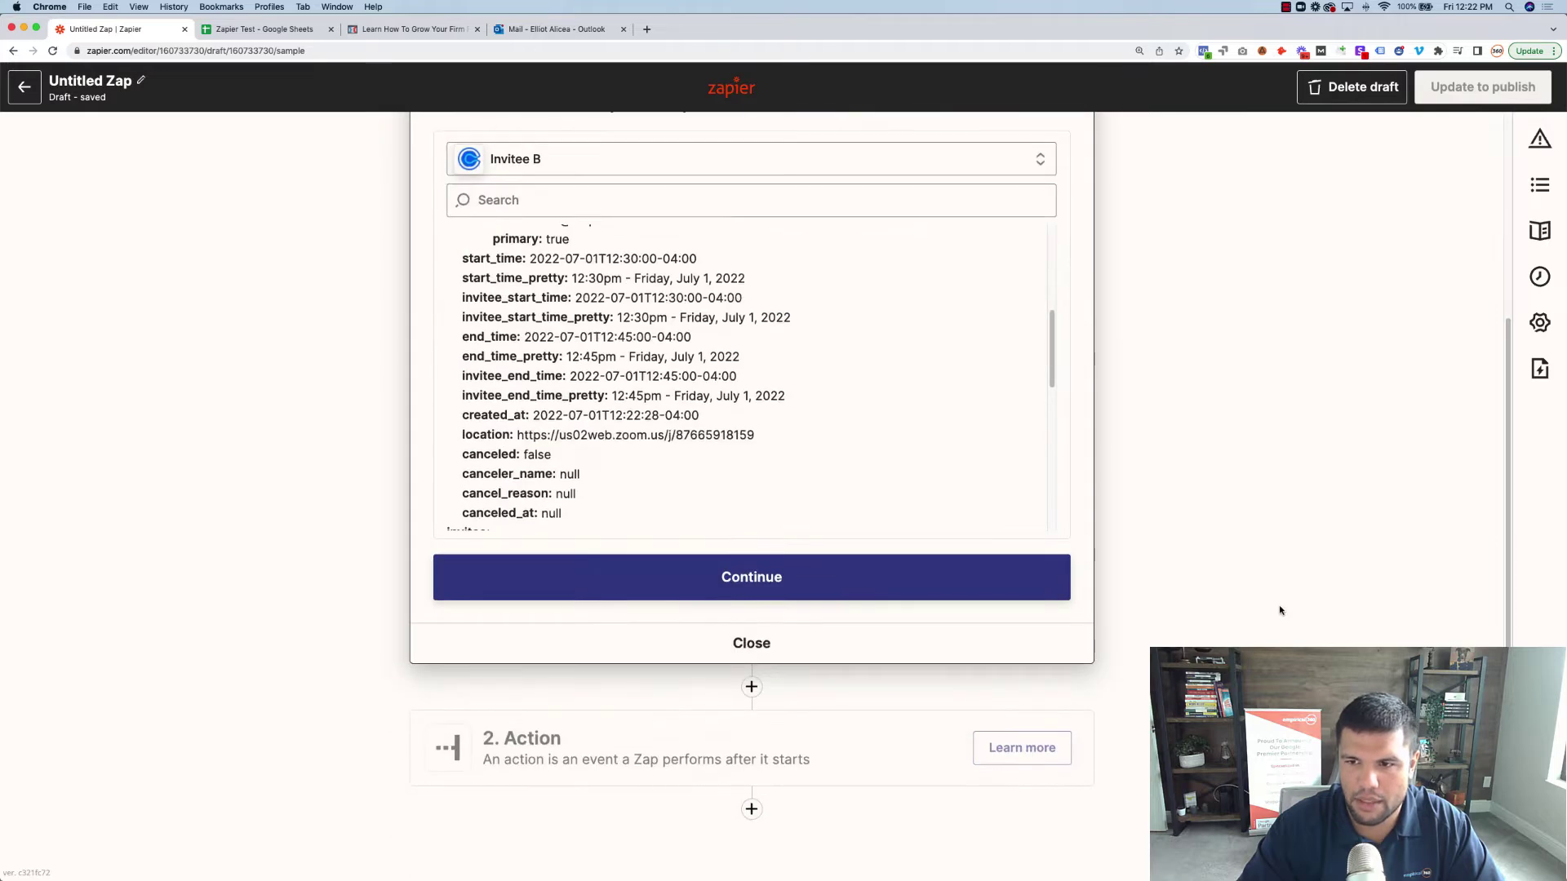
Accept the tested trigger and set the Zap's action to Create Spreadsheet Row in Google Sheets
{"action": "left_click", "coordinate": [773, 575]}
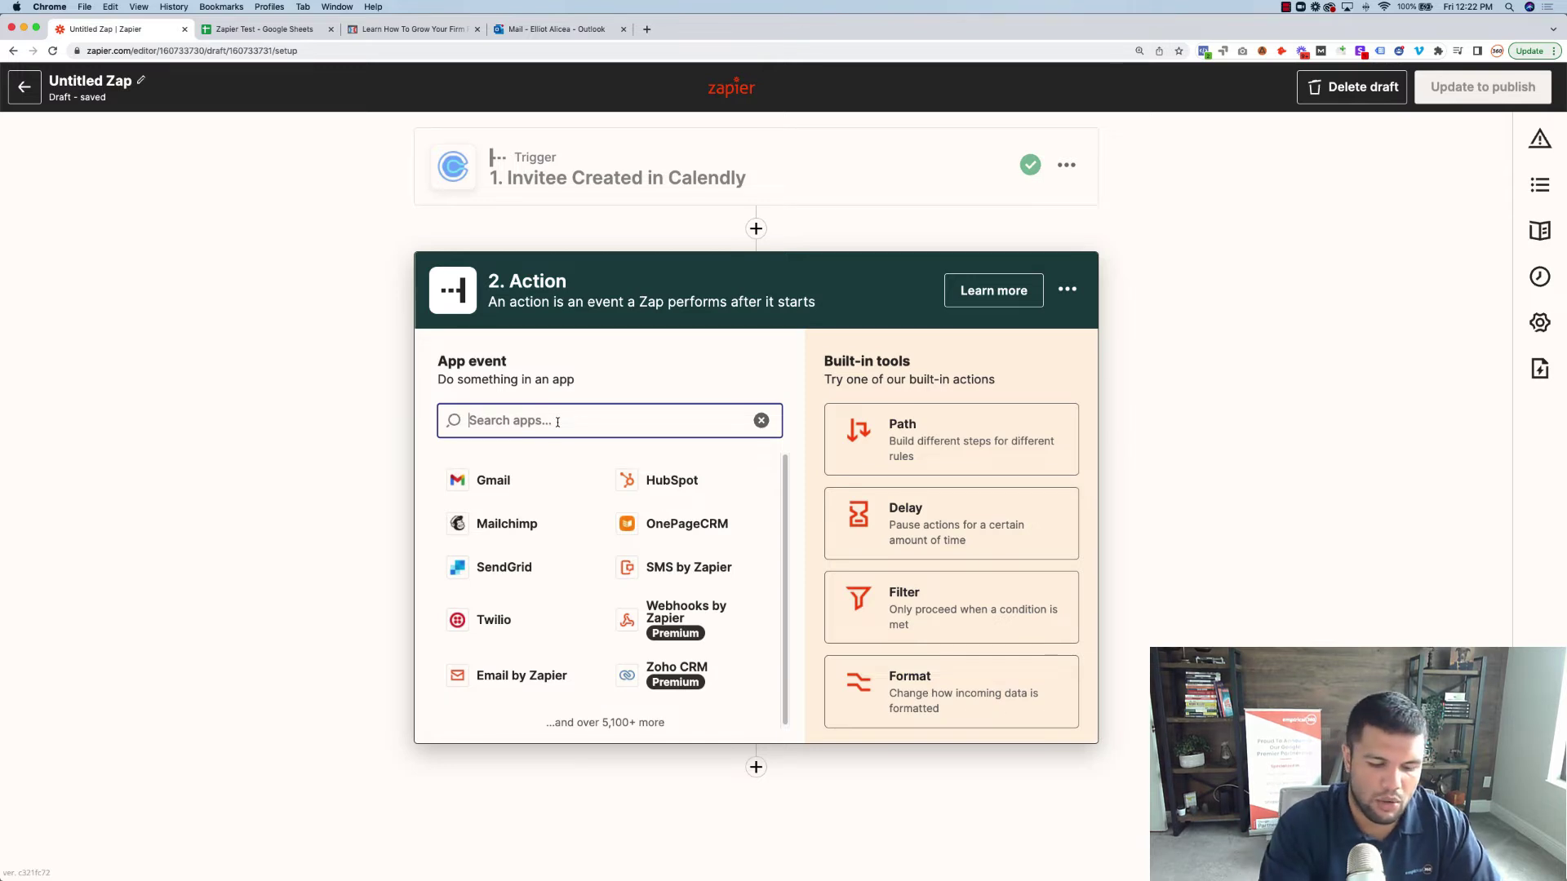
{"action": "type", "text": "google"}
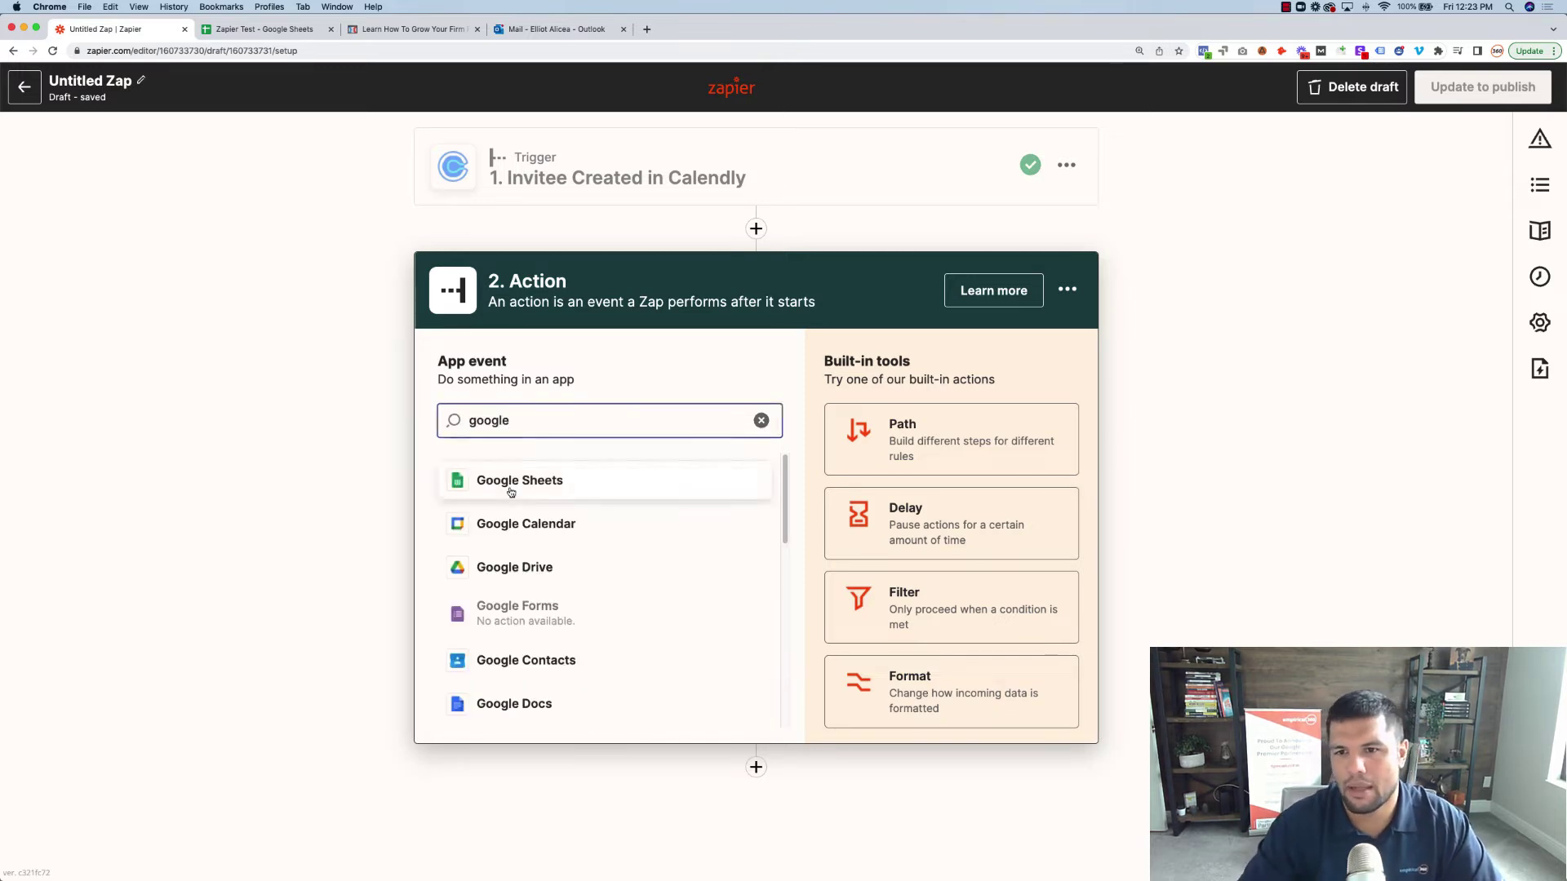
{"action": "left_click", "coordinate": [511, 487]}
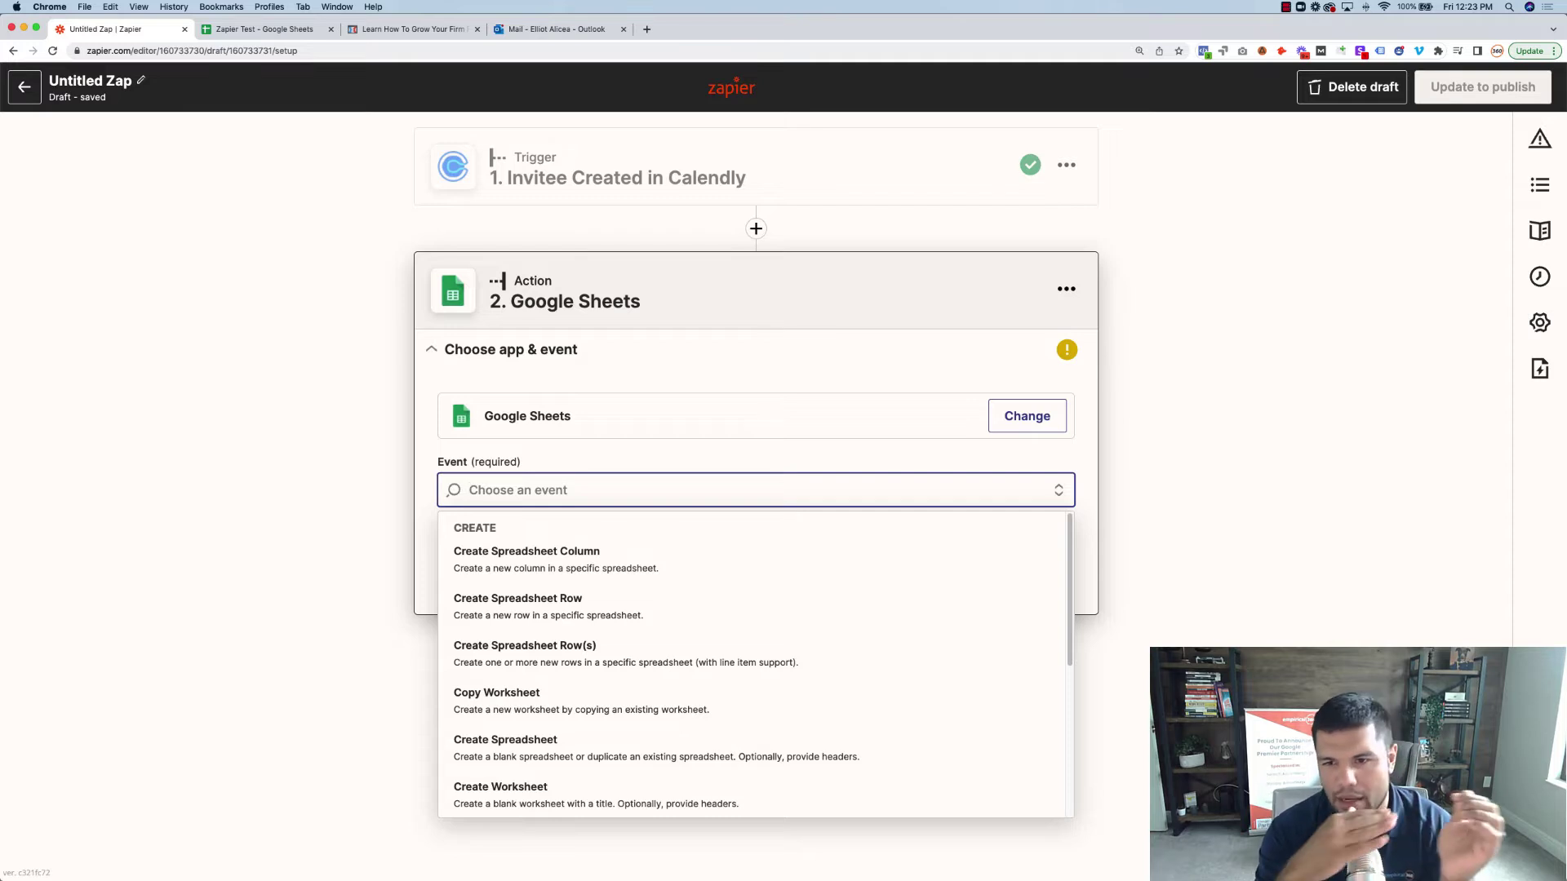
{"action": "left_click", "coordinate": [535, 619]}
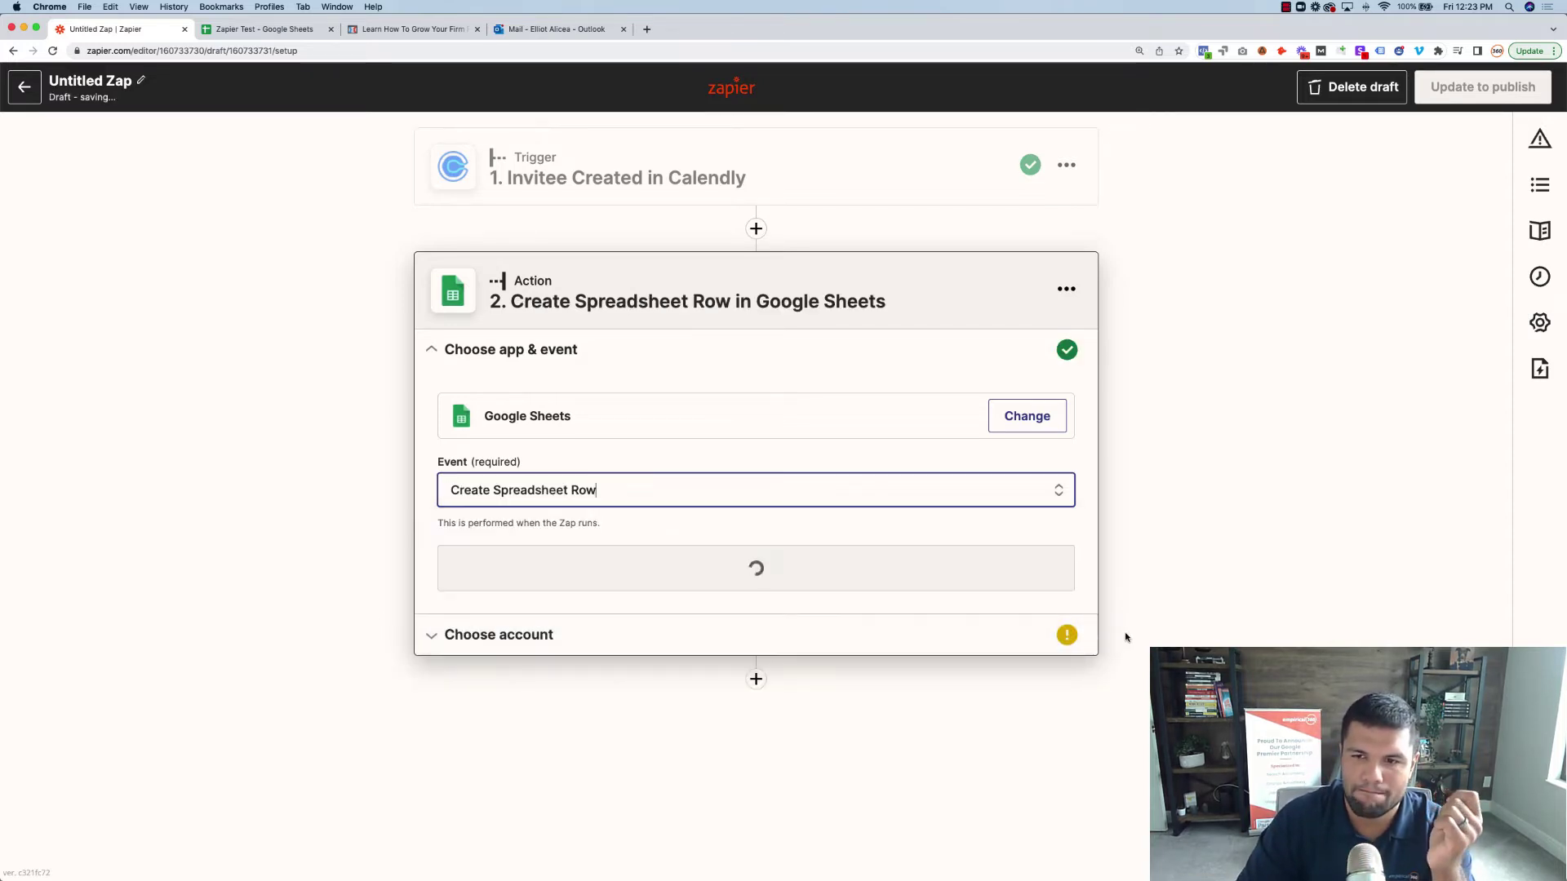
Accept the Create Spreadsheet Row event and connect the action to the Google Sheets account used in 351 Zaps
{"action": "left_click", "coordinate": [746, 581]}
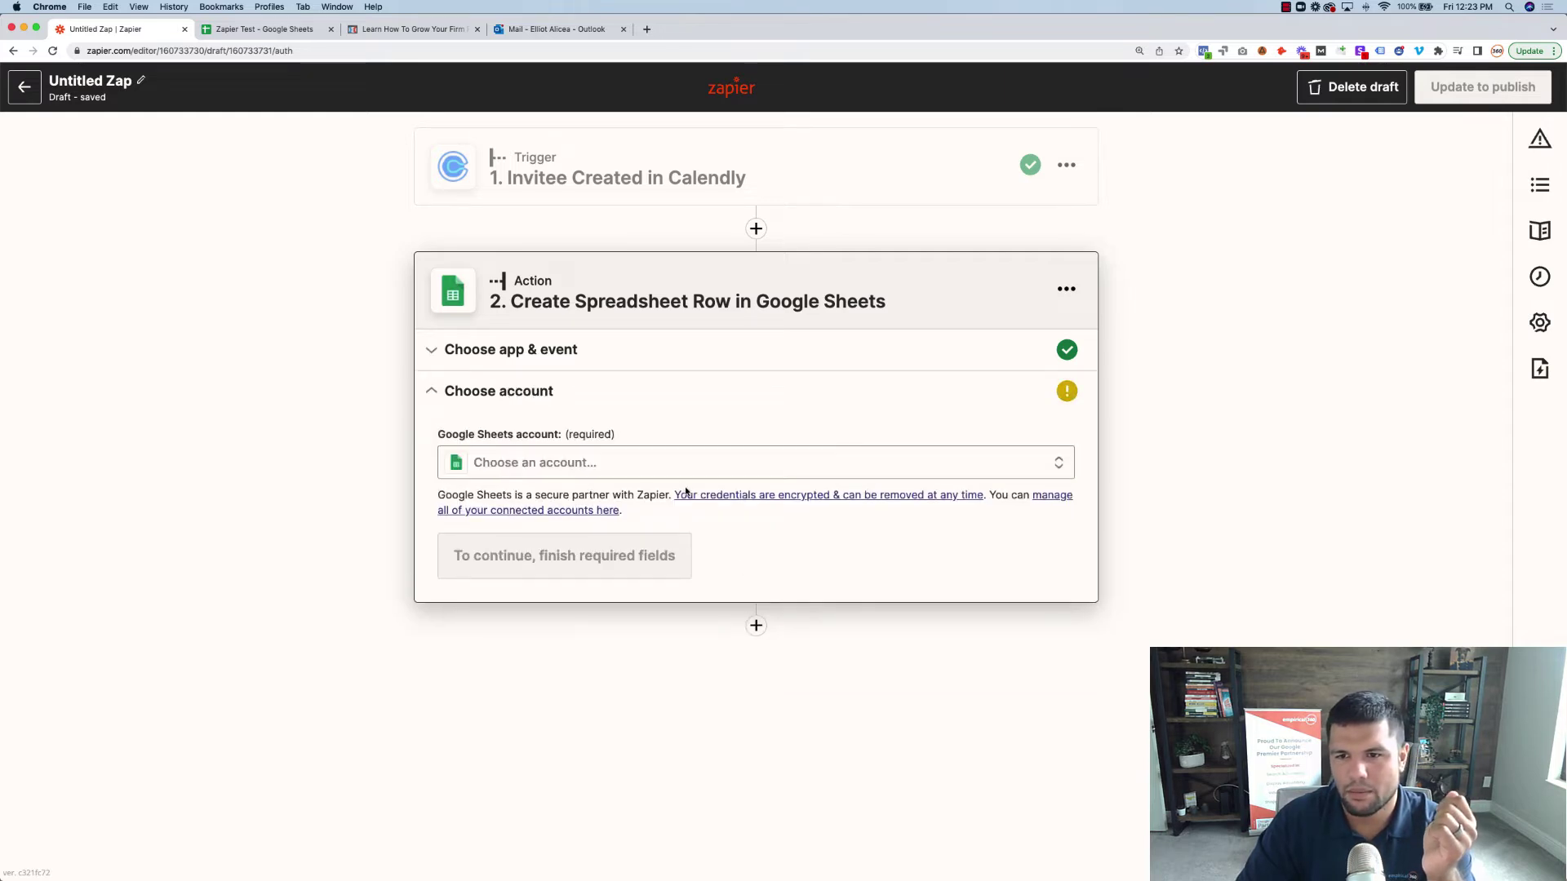
{"action": "left_click", "coordinate": [595, 462]}
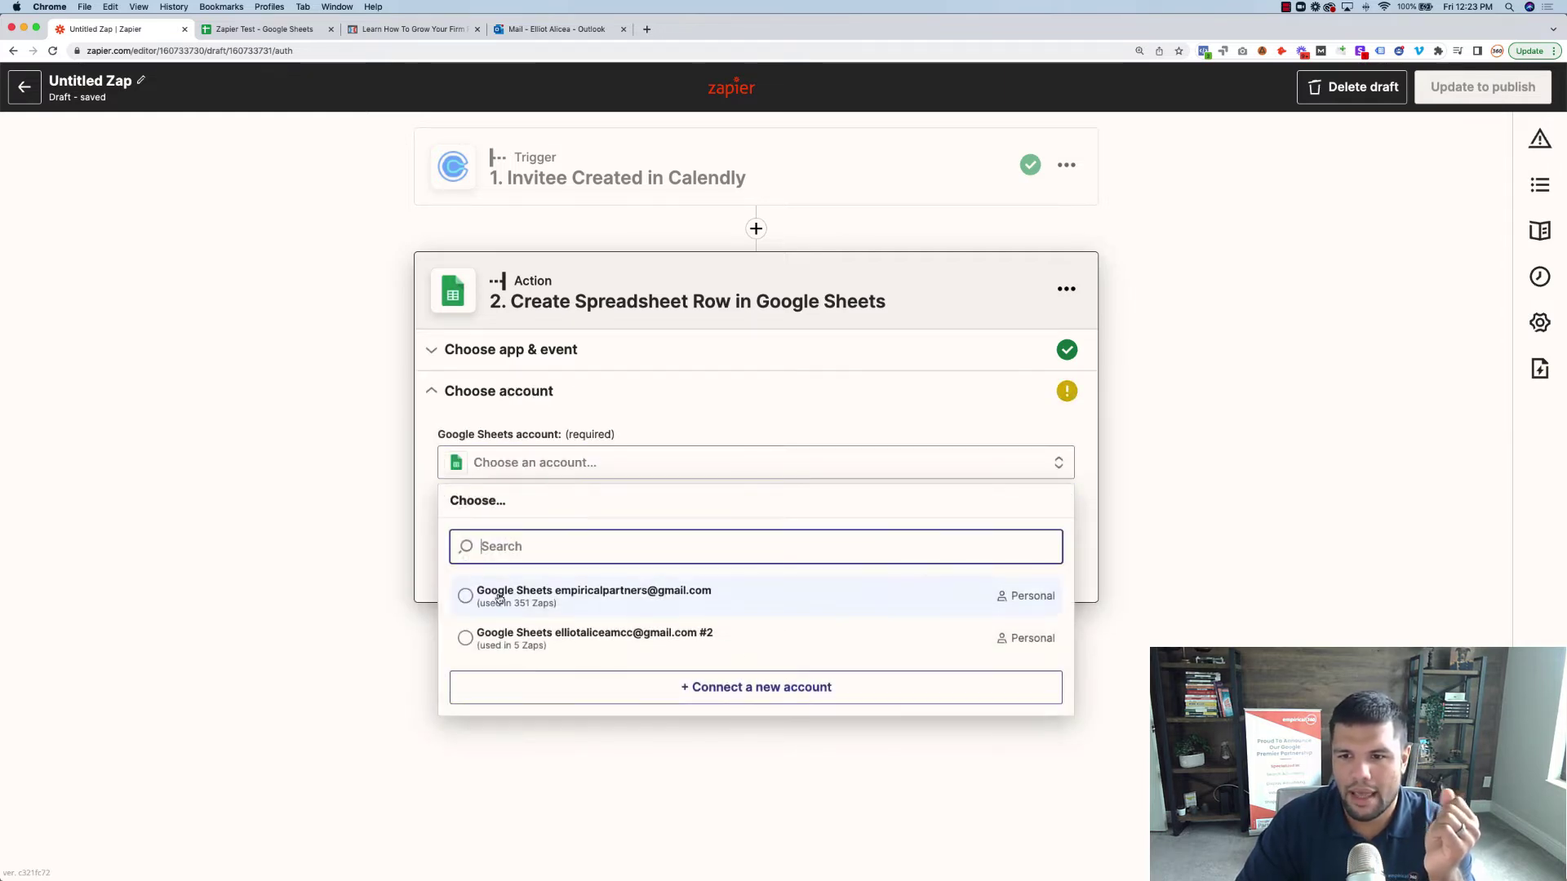
{"action": "left_click", "coordinate": [549, 598]}
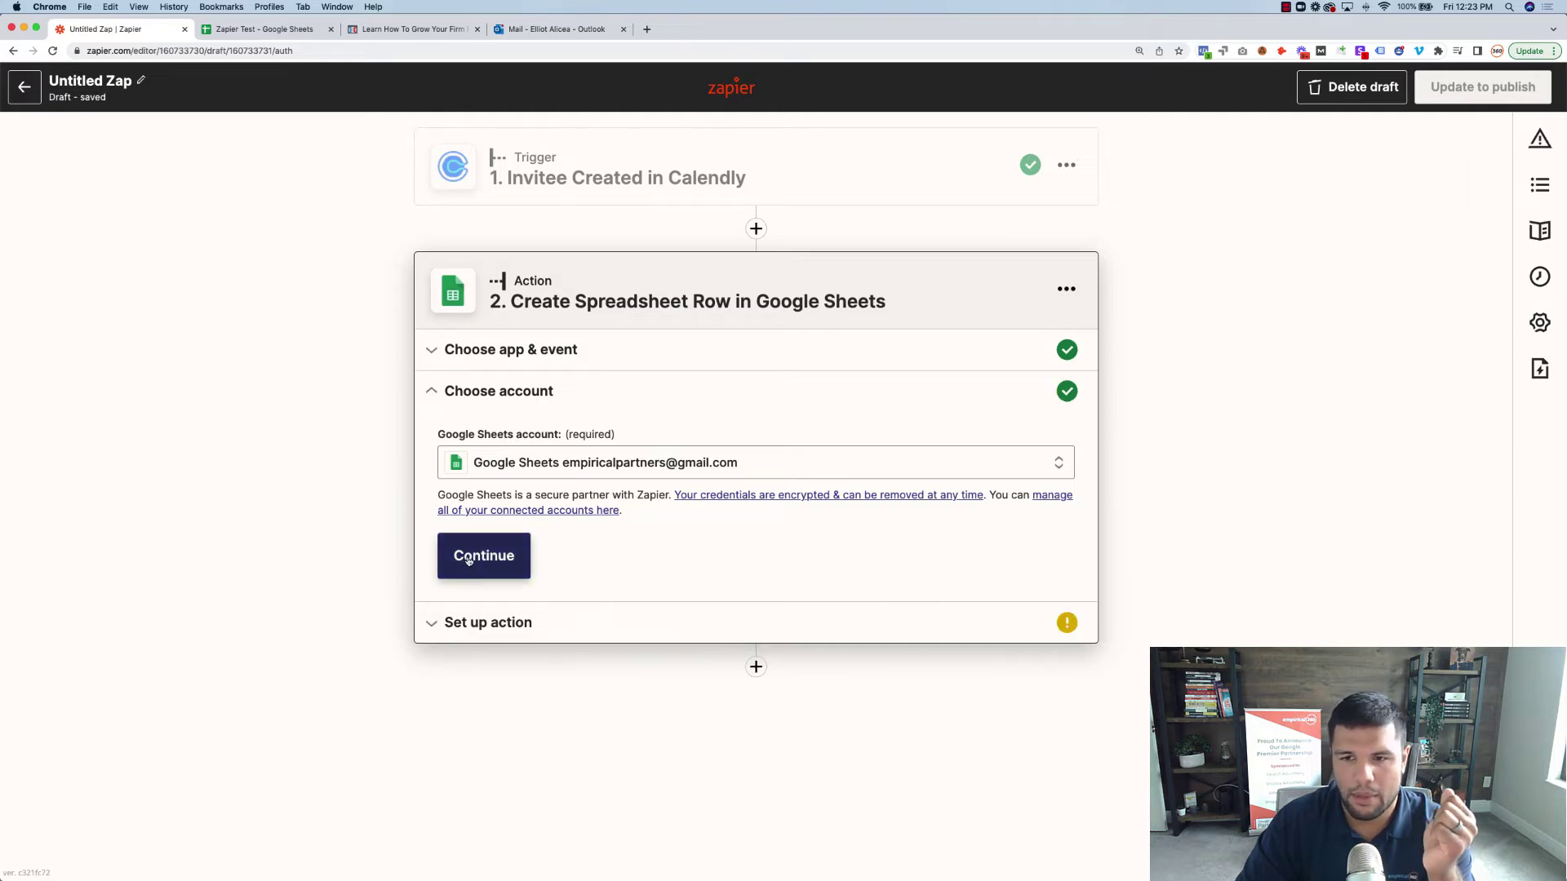
{"action": "left_click", "coordinate": [471, 559]}
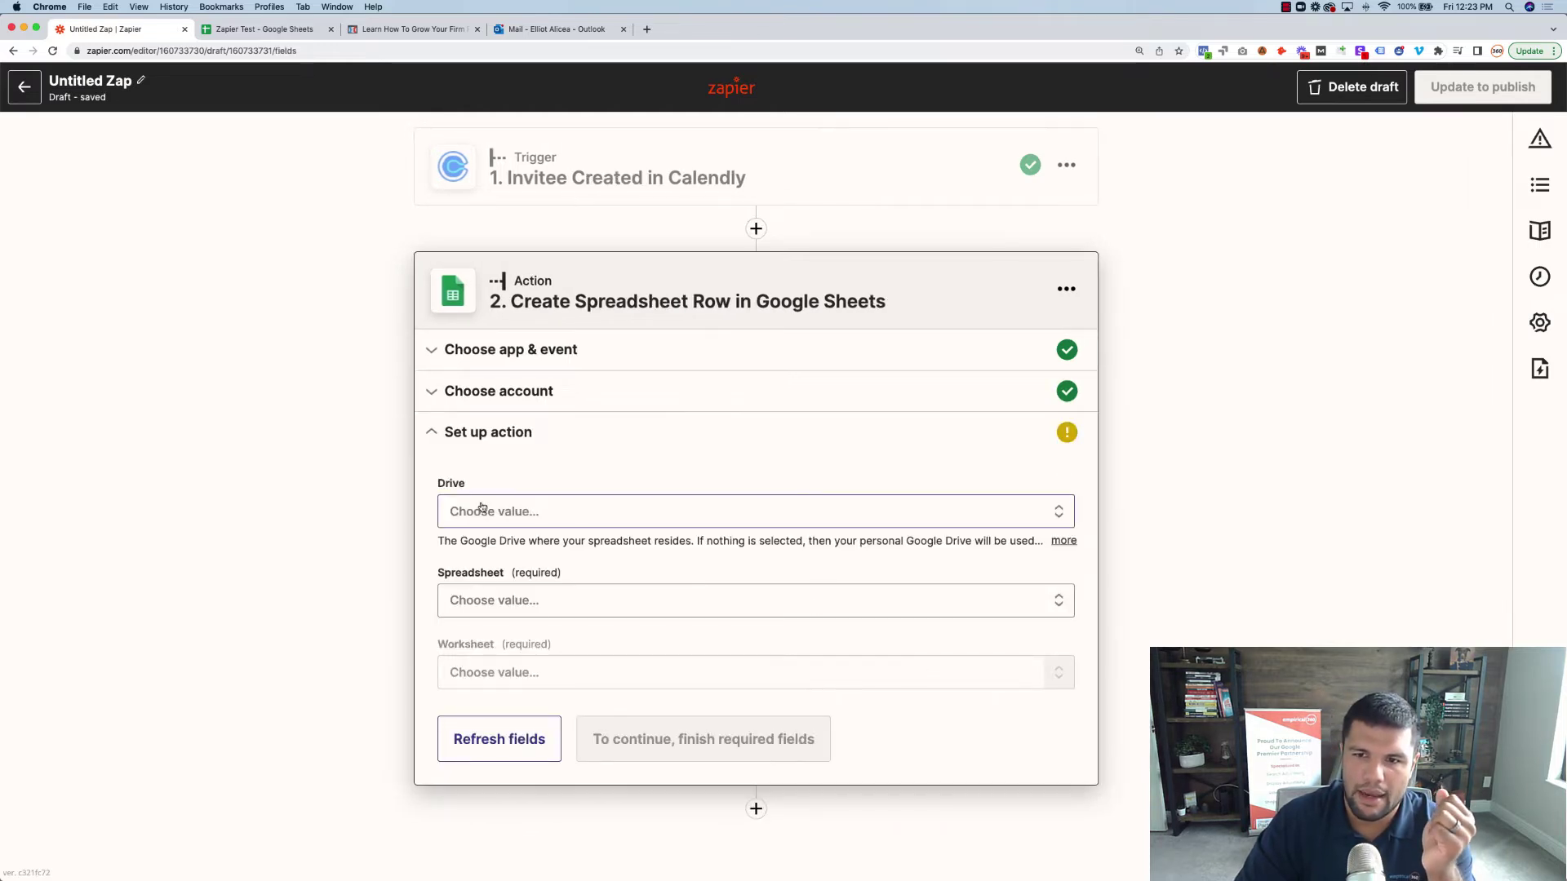
Point the spreadsheet action to My Google Drive, the Zapier Test spreadsheet and the Sheet1 worksheet
{"action": "left_click", "coordinate": [478, 513]}
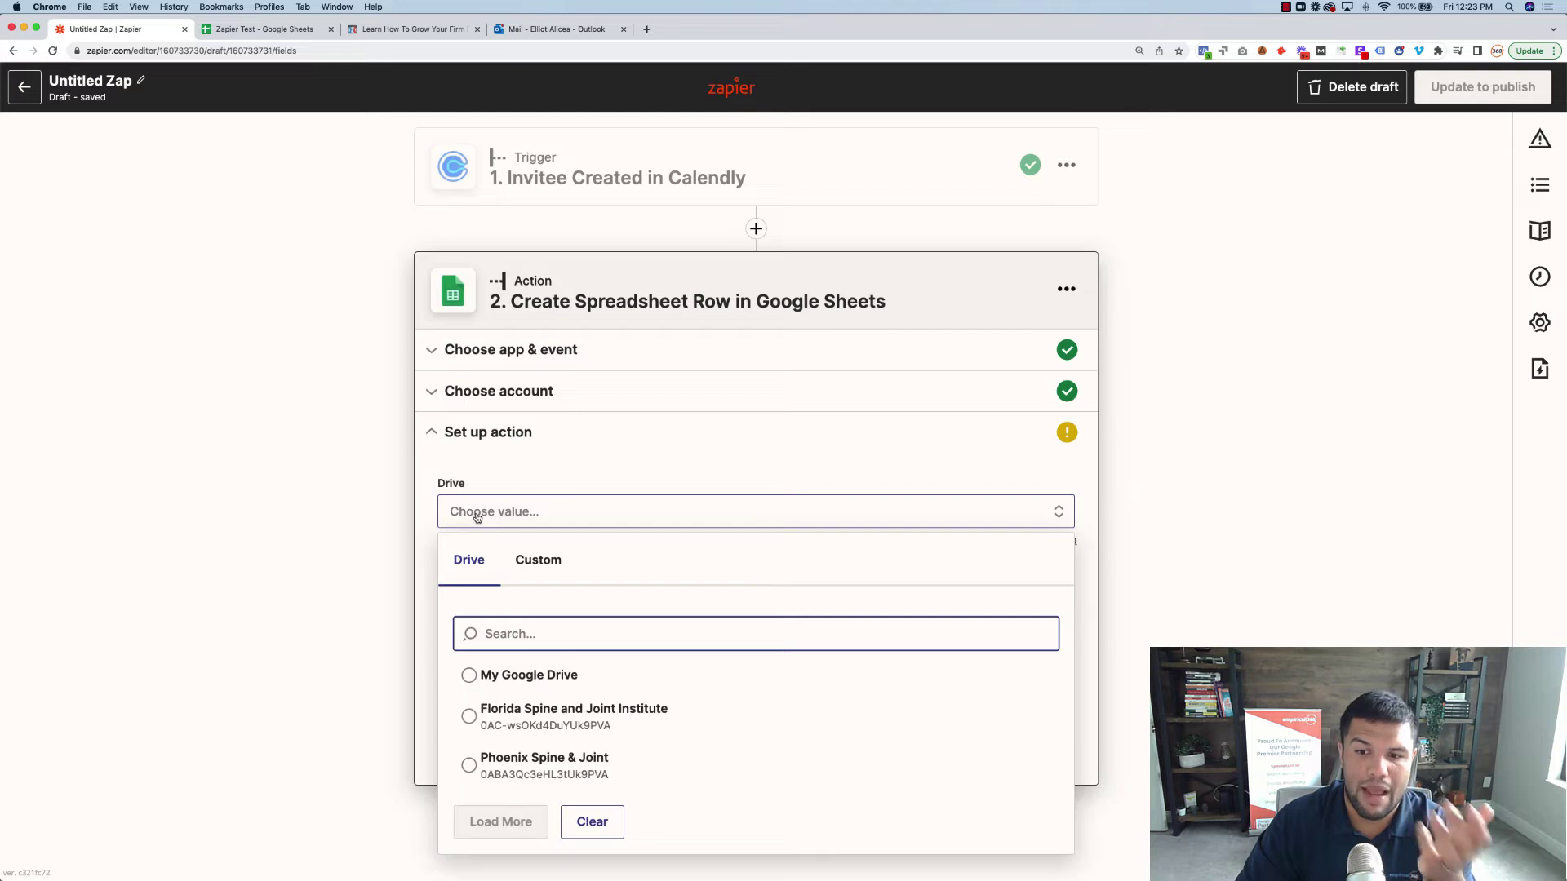
{"action": "left_click", "coordinate": [502, 675]}
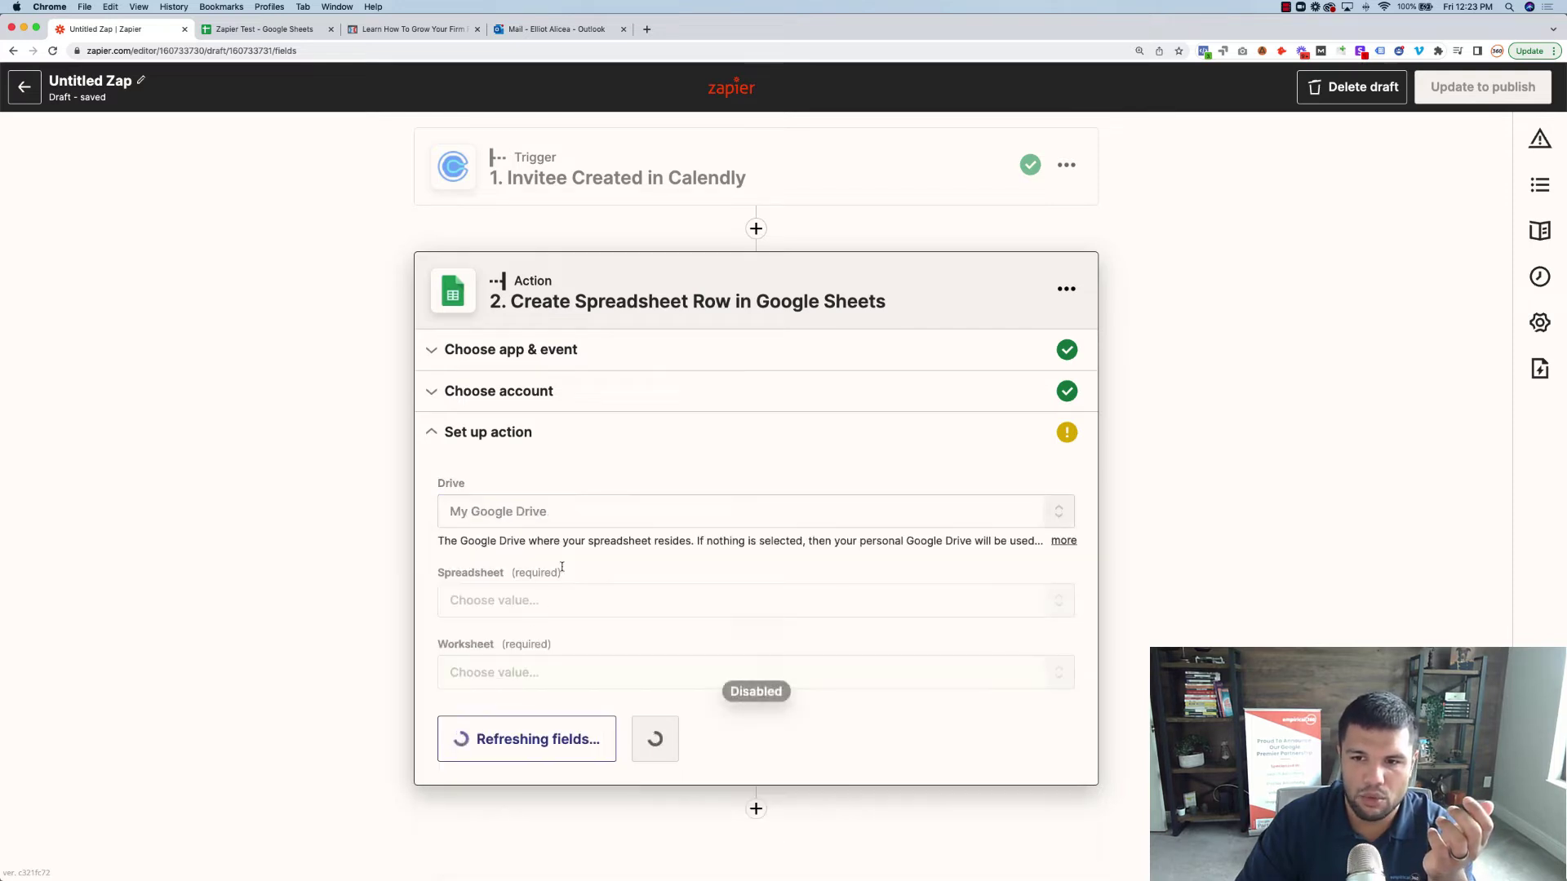
{"action": "left_click", "coordinate": [500, 602]}
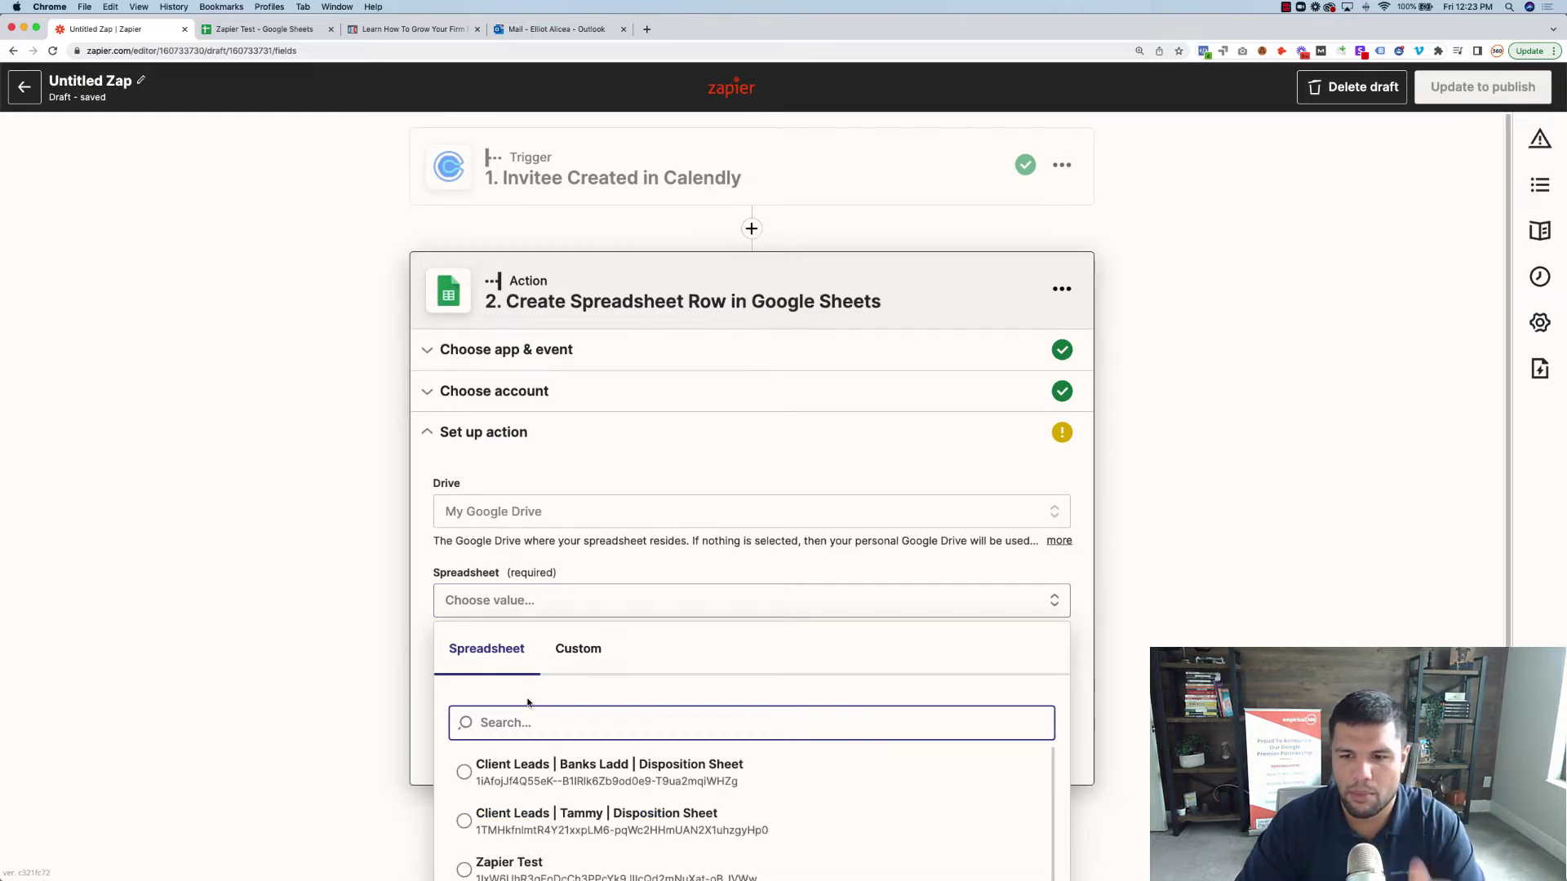
{"action": "scroll", "coordinate": [563, 686], "scroll_direction": "down", "scroll_amount": 2}
{"action": "left_click", "coordinate": [570, 690]}
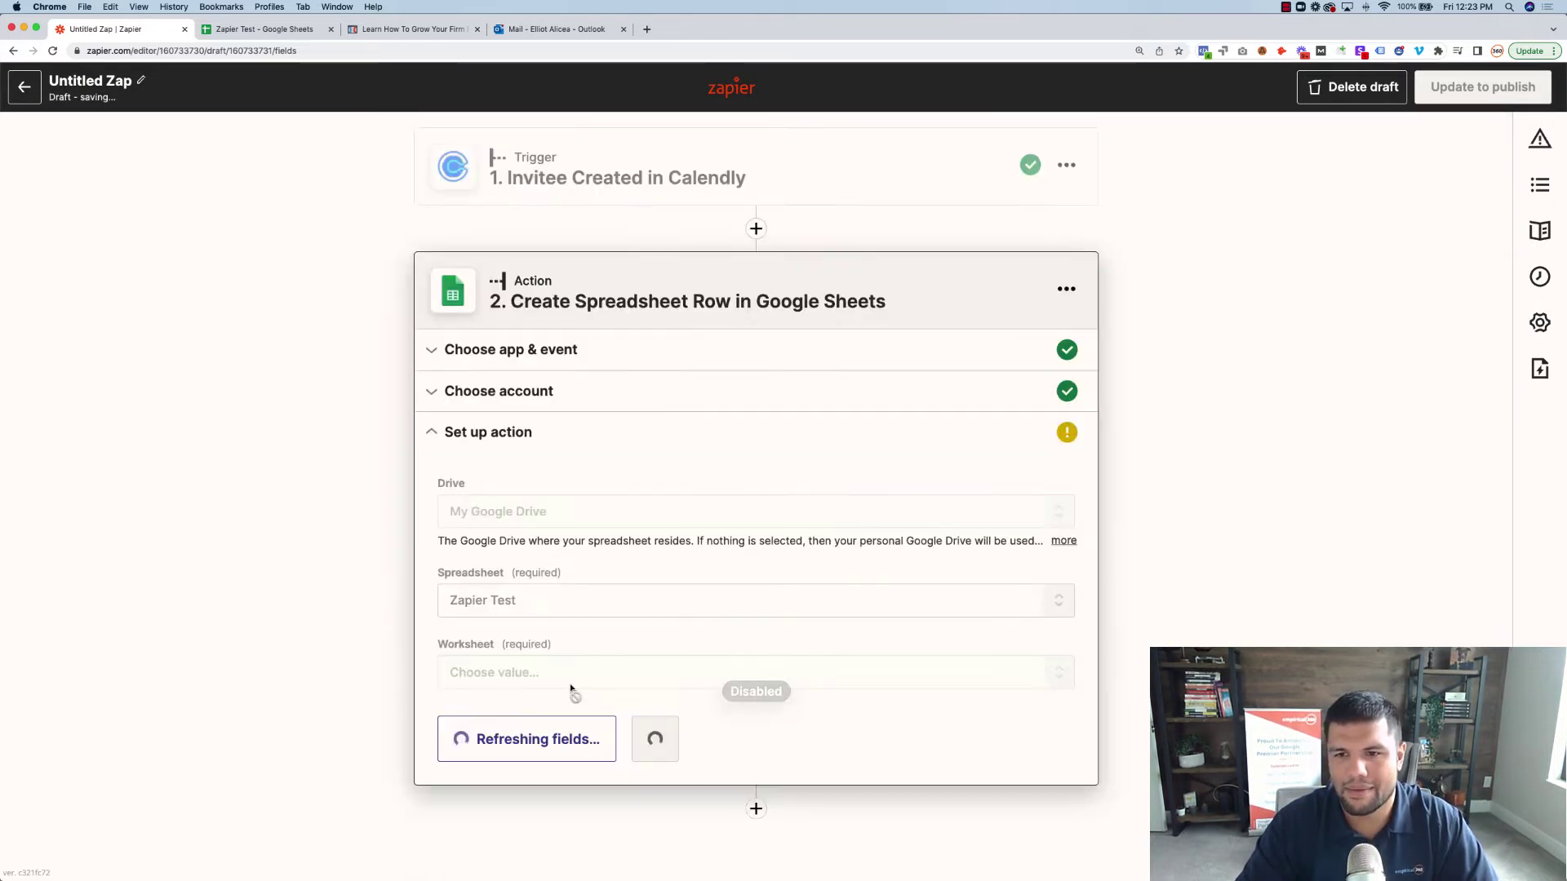
{"action": "left_click", "coordinate": [269, 29]}
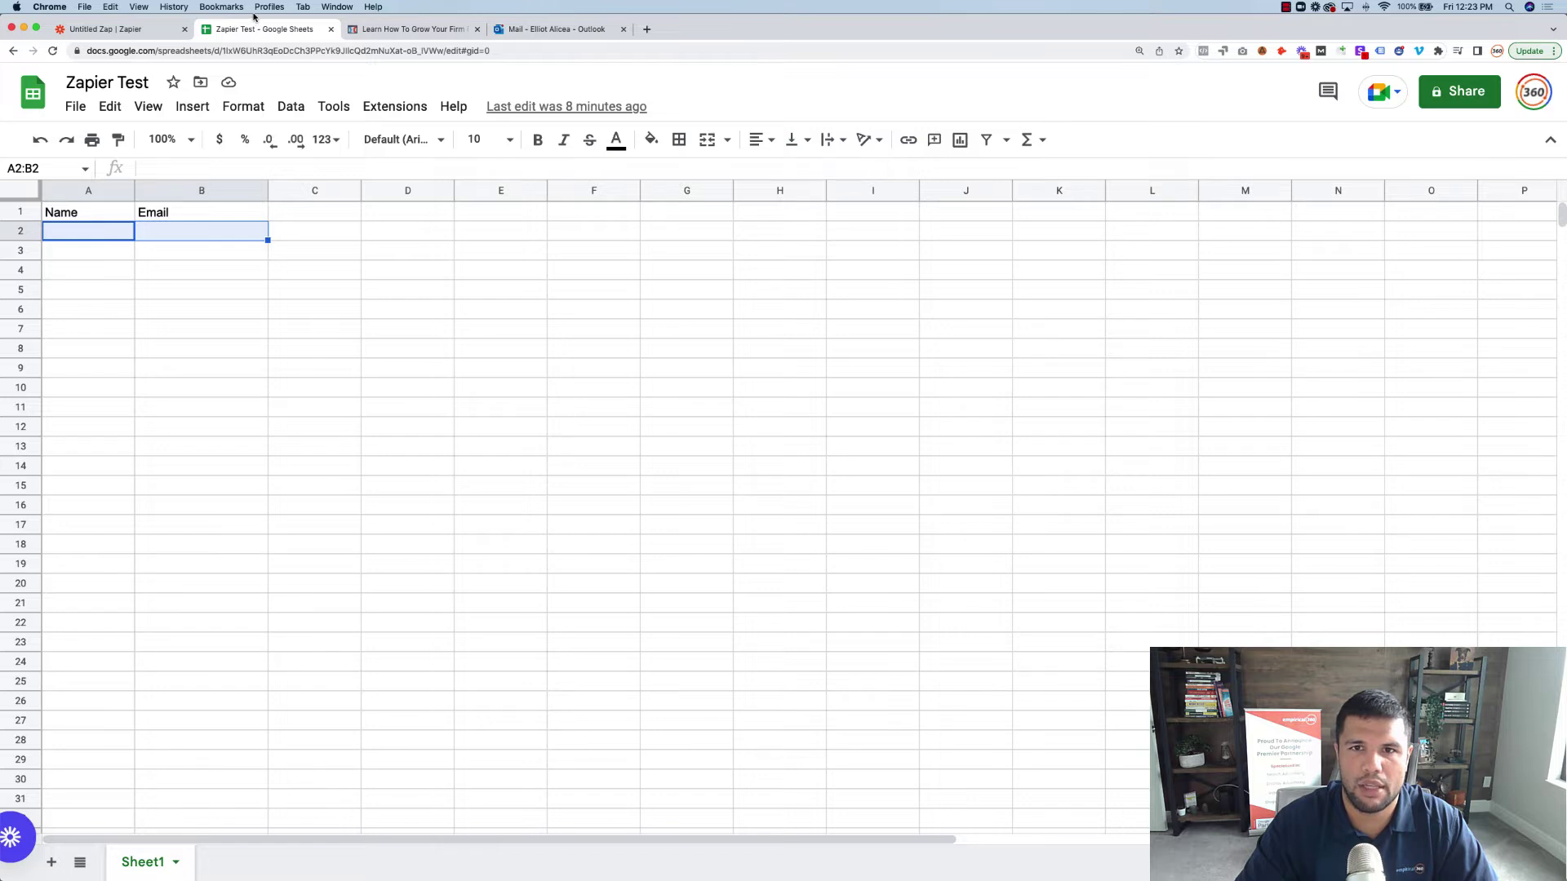
{"action": "left_click", "coordinate": [131, 29]}
{"action": "left_click", "coordinate": [506, 669]}
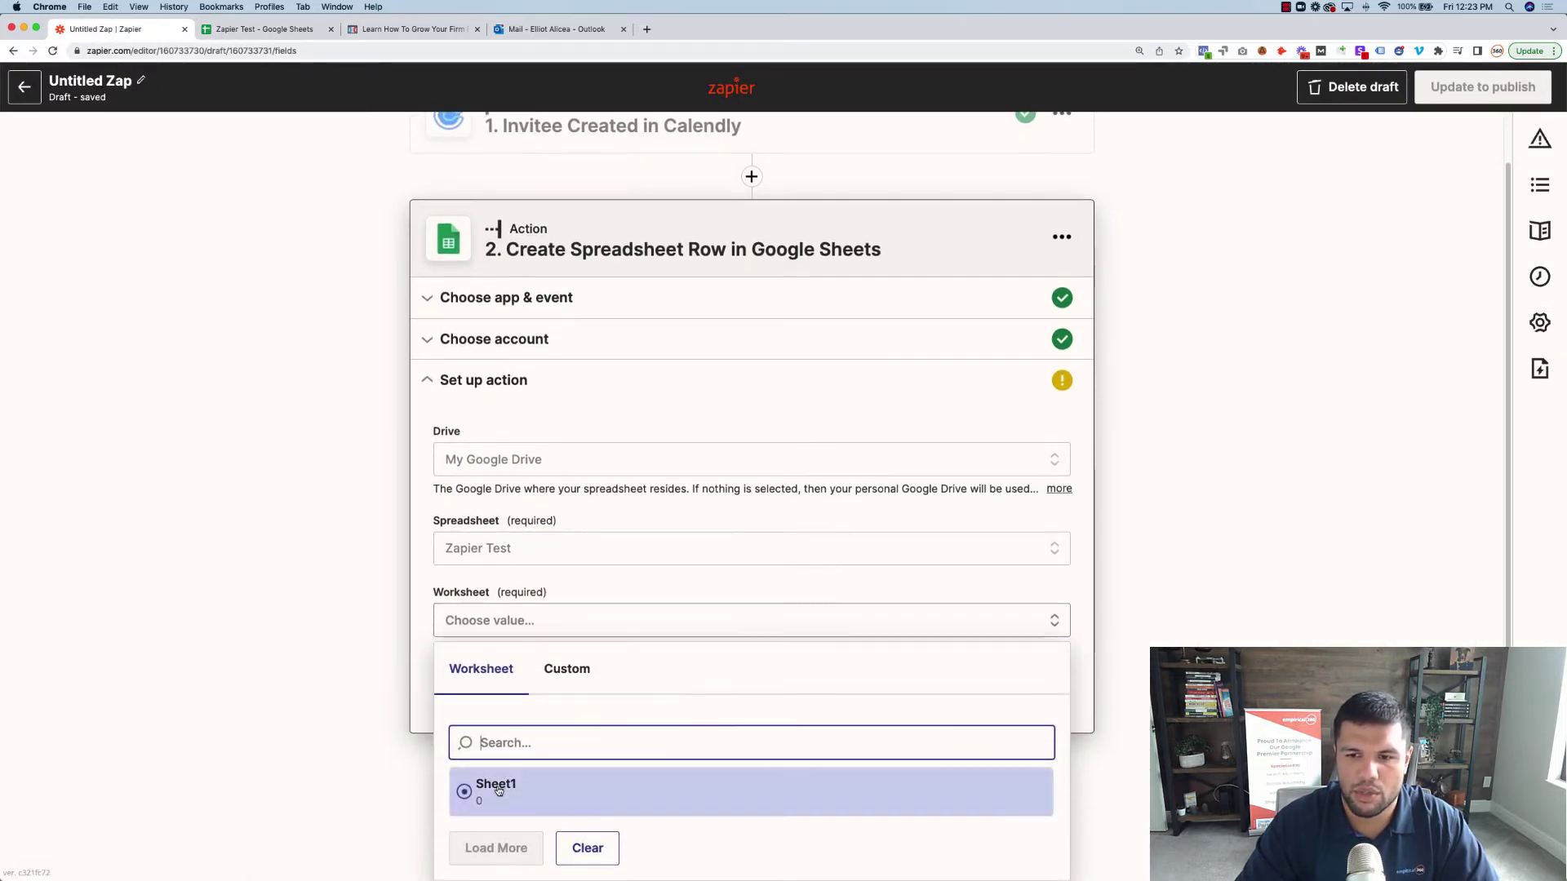
{"action": "left_click", "coordinate": [499, 791]}
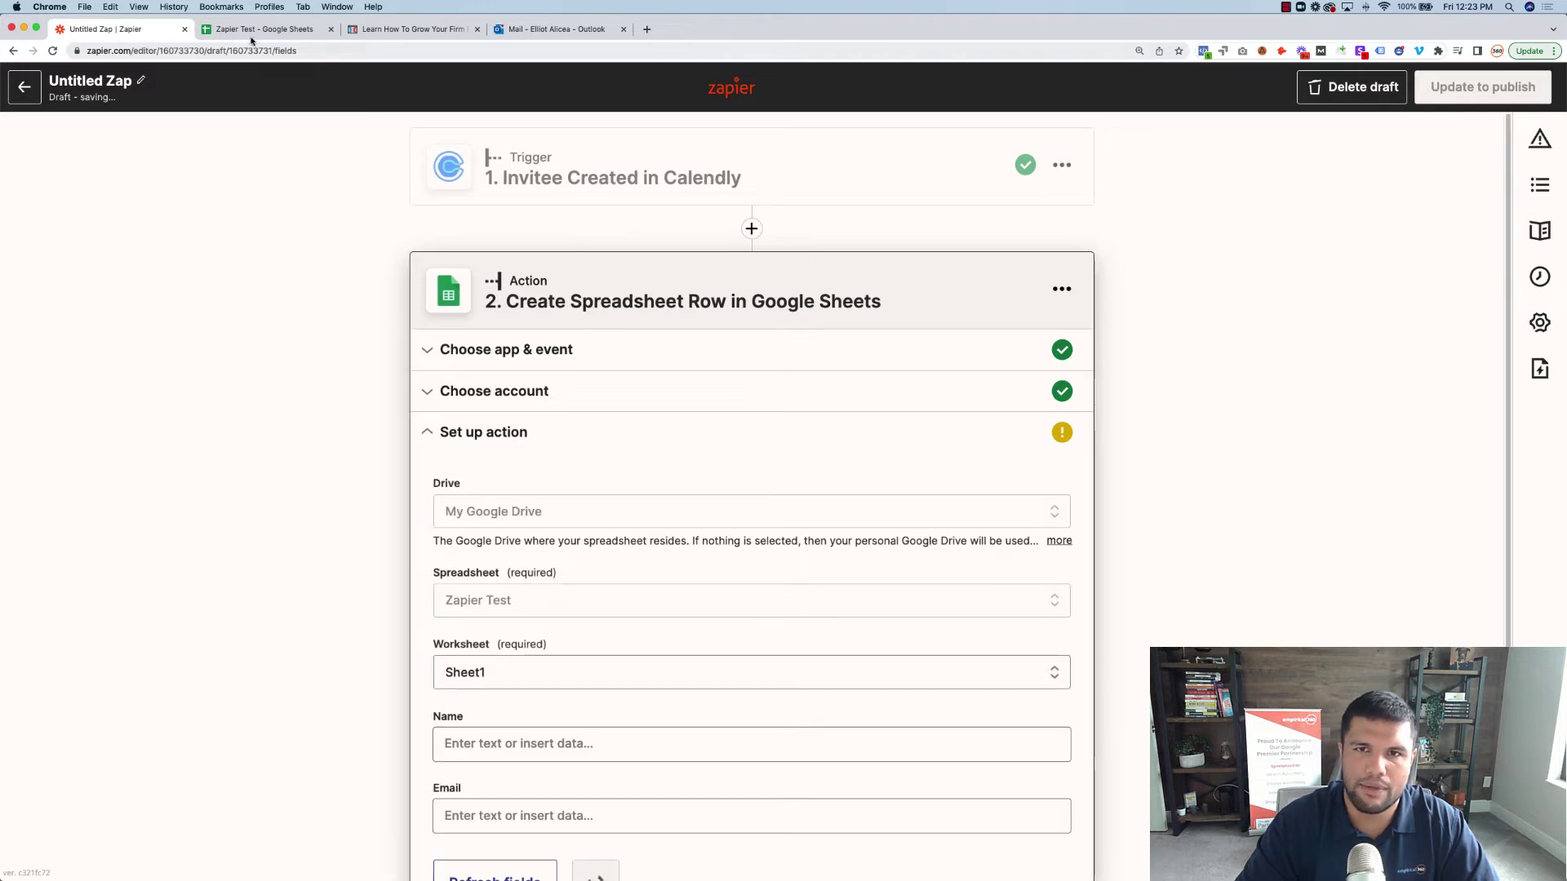
Compare the worksheet name and the Name and Email headers in the Zapier Test sheet with the Zap action's fields
{"action": "left_click", "coordinate": [254, 31]}
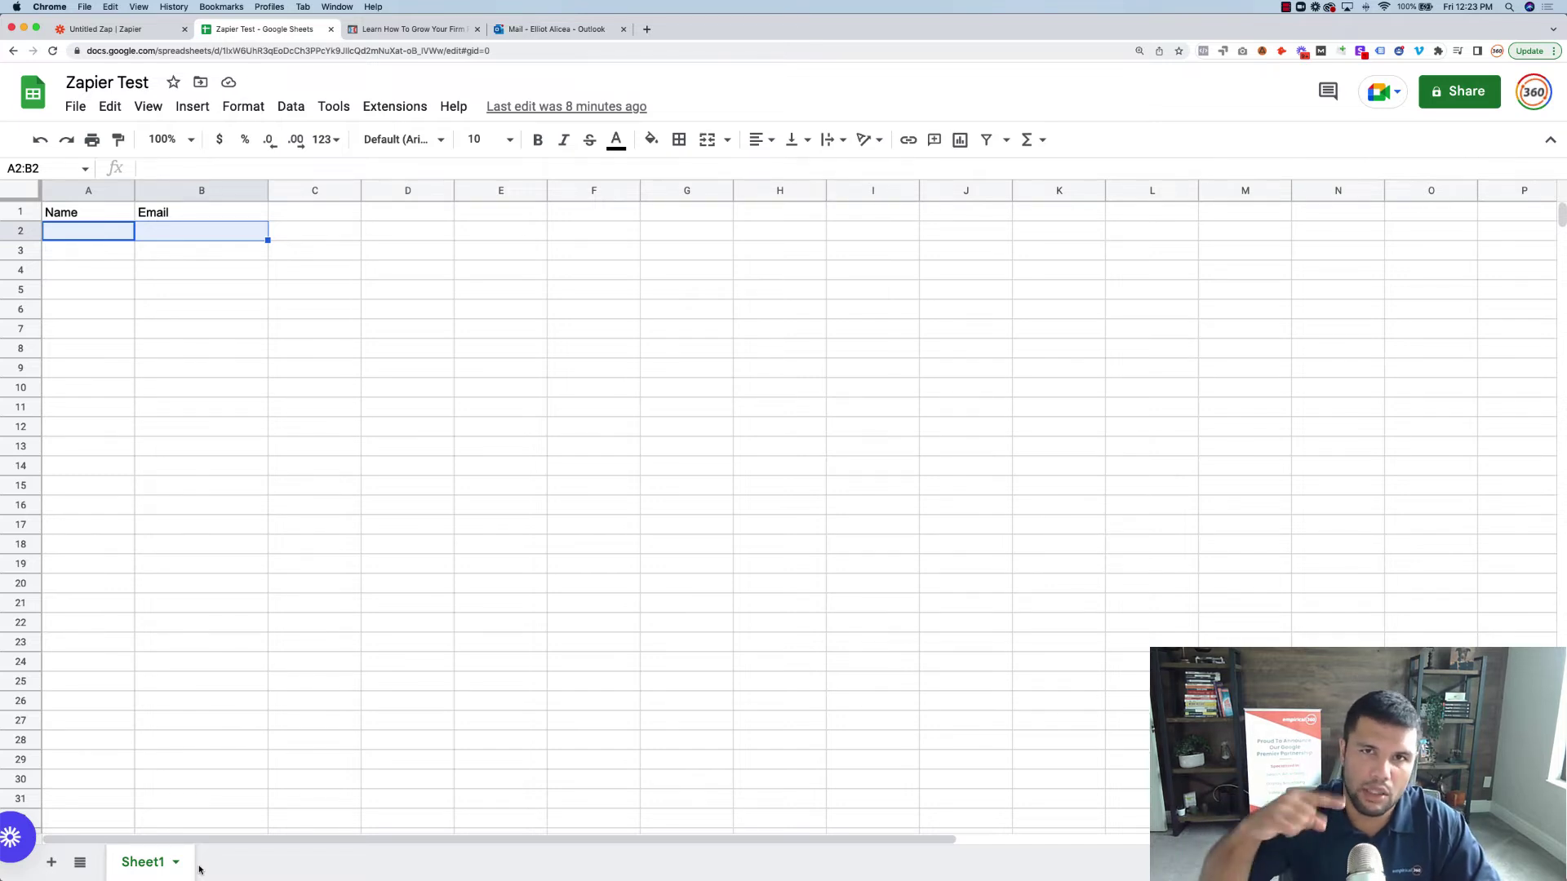
{"action": "left_click", "coordinate": [114, 29]}
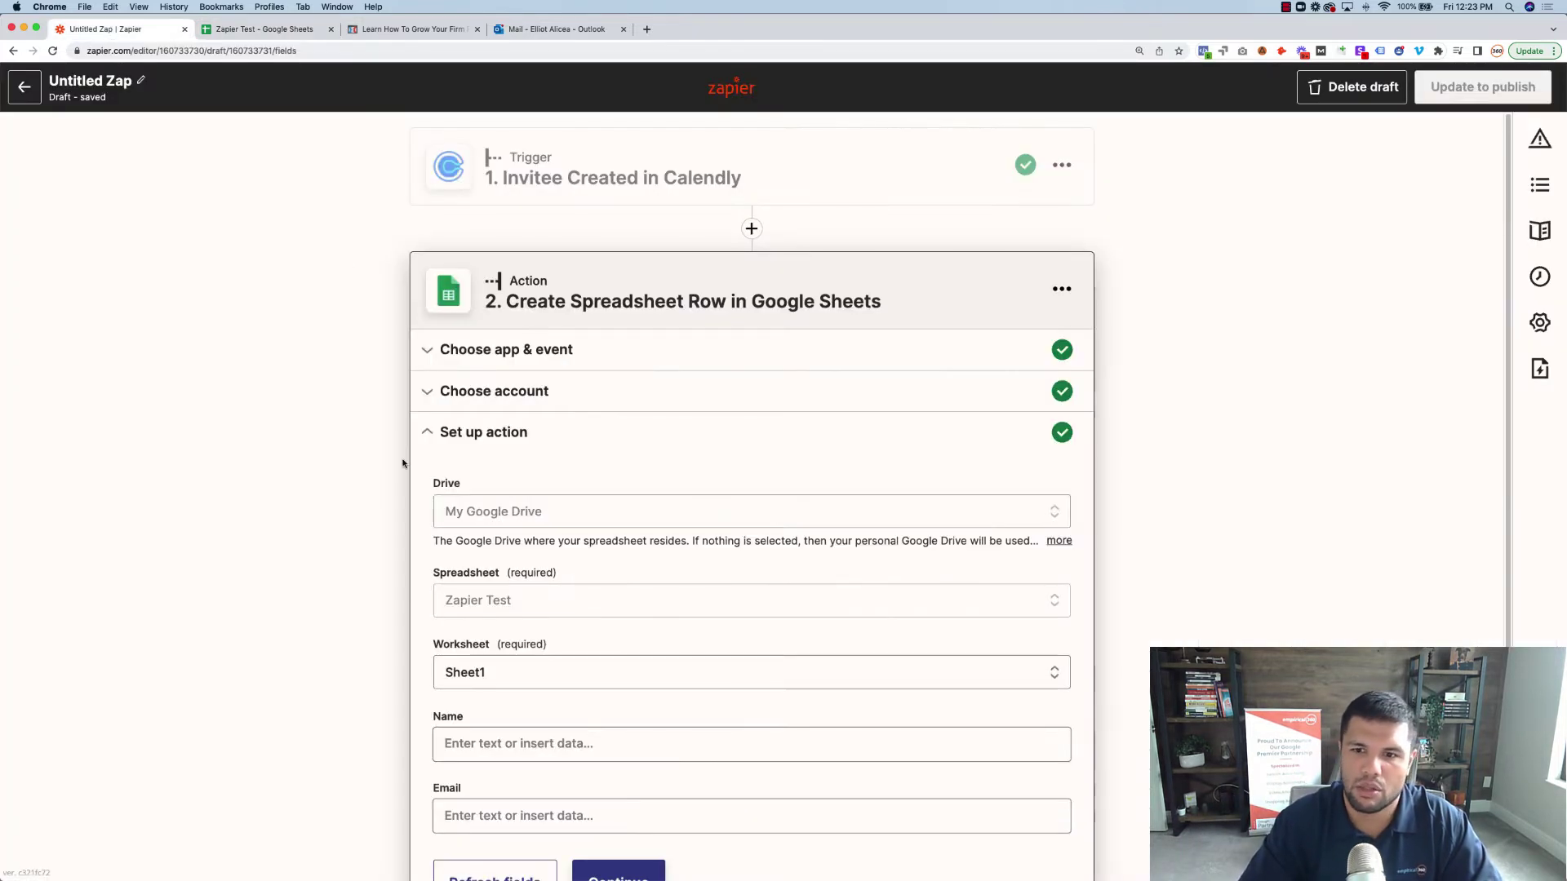
{"action": "scroll", "coordinate": [508, 617], "scroll_direction": "down", "scroll_amount": 1}
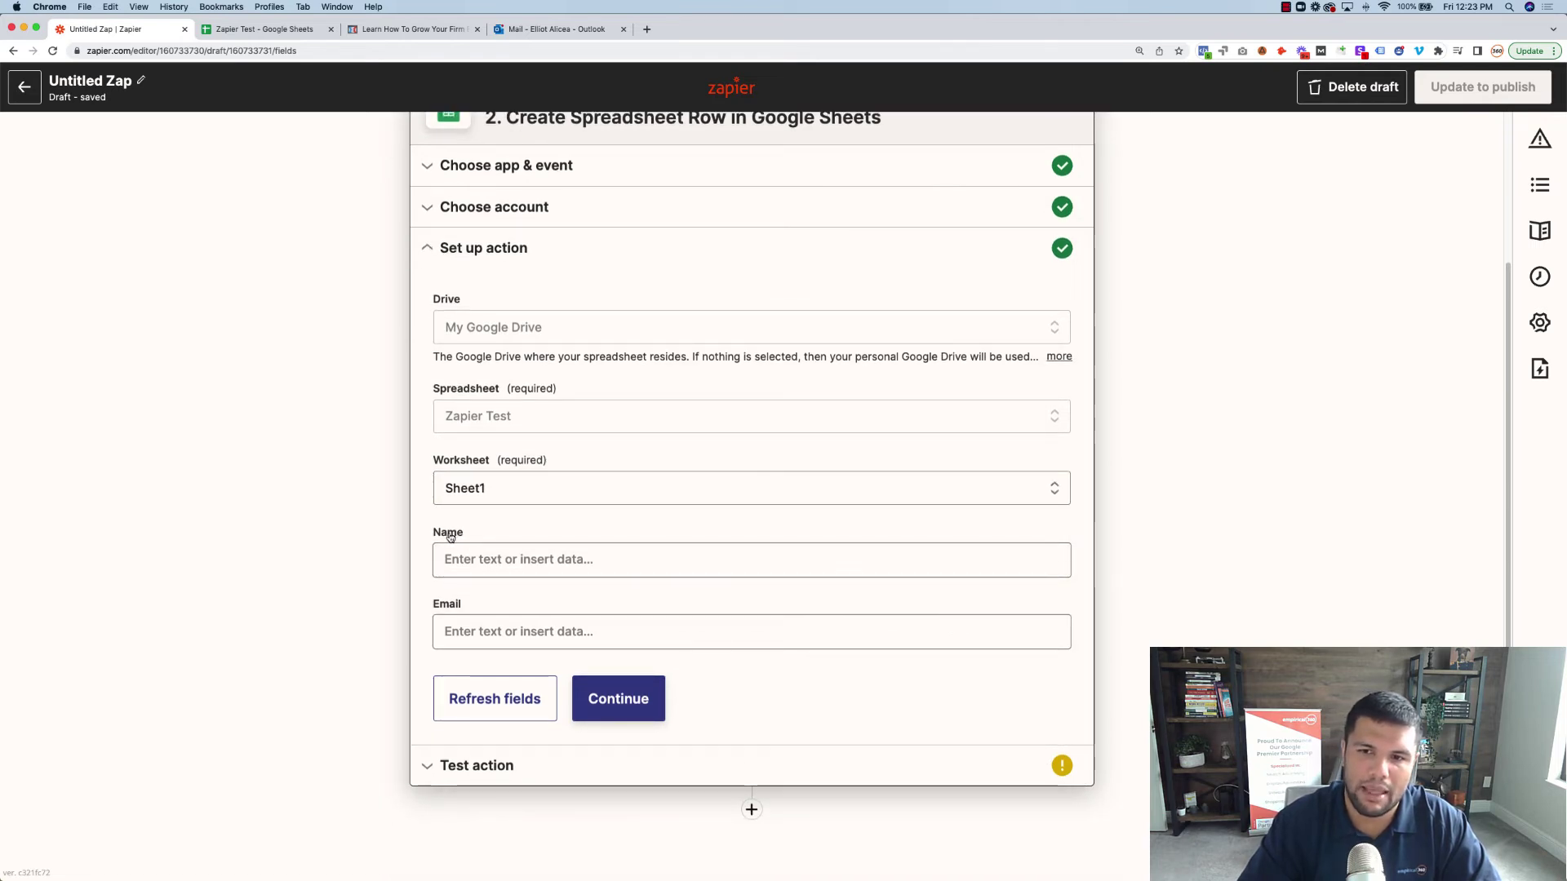
{"action": "left_click", "coordinate": [244, 31]}
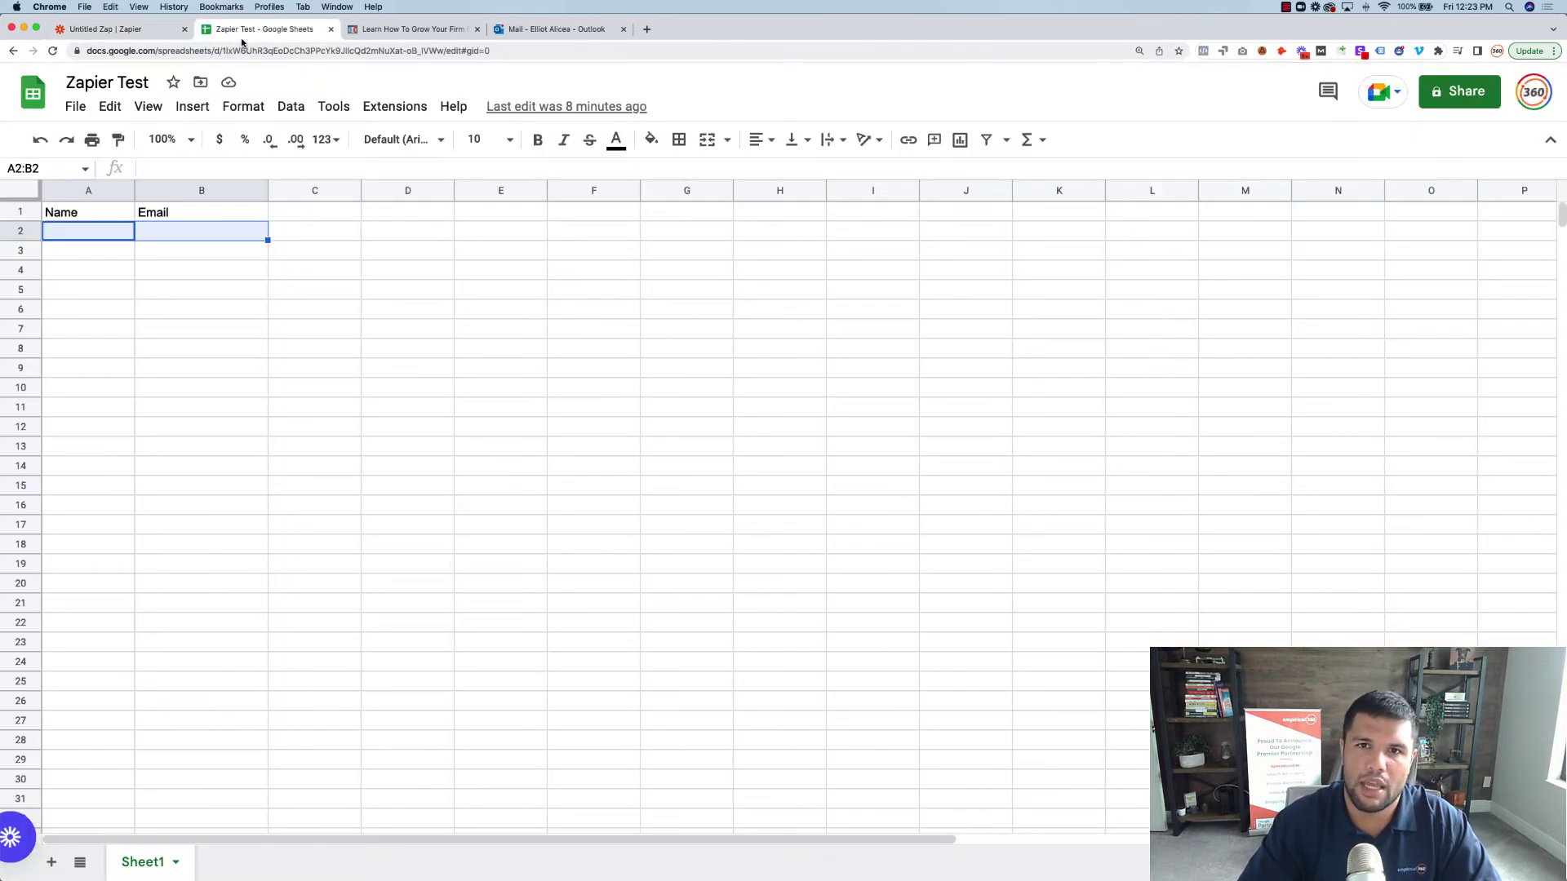
{"action": "left_click", "coordinate": [85, 214]}
{"action": "left_click", "coordinate": [192, 215]}
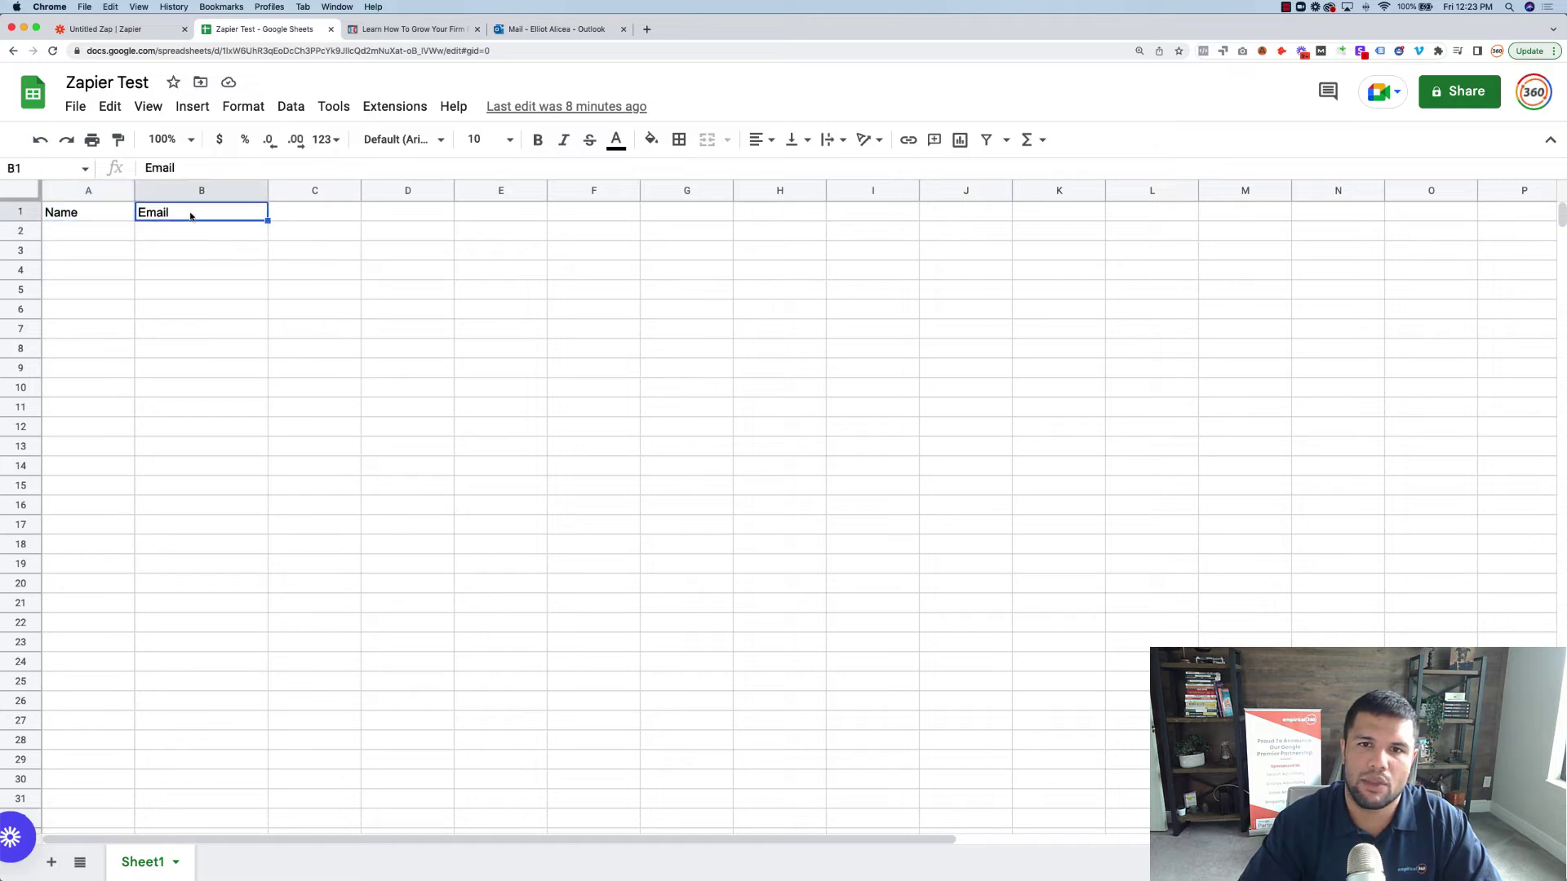
{"action": "left_click", "coordinate": [106, 30]}
Map the Name column to the Calendly Invitee Name and the Email column to Invitee Email, and accept the action setup
{"action": "left_click", "coordinate": [503, 559]}
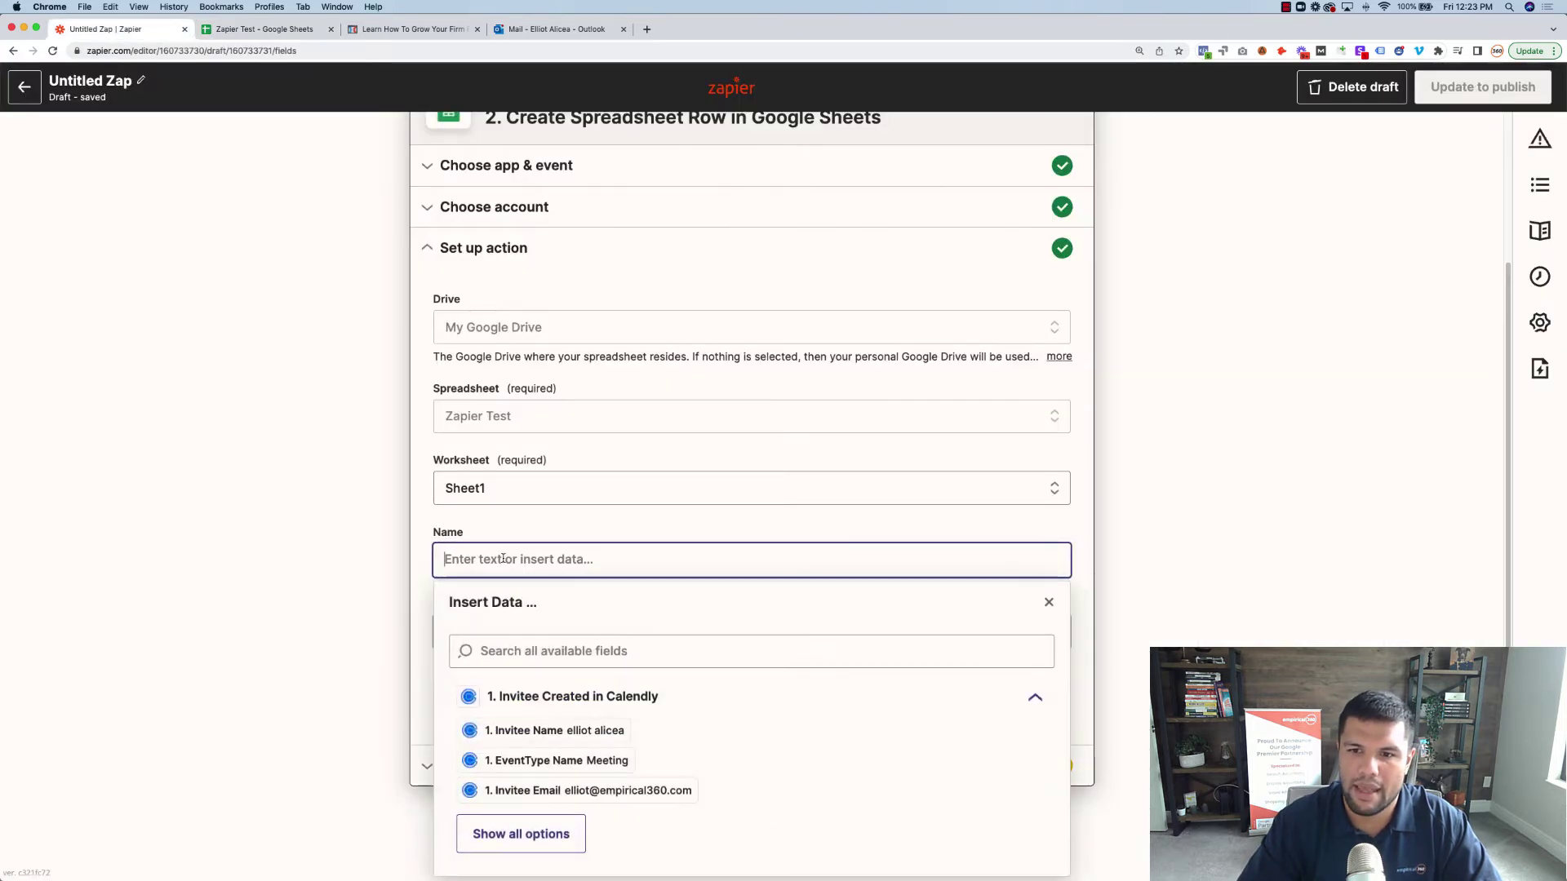
{"action": "left_click", "coordinate": [540, 732]}
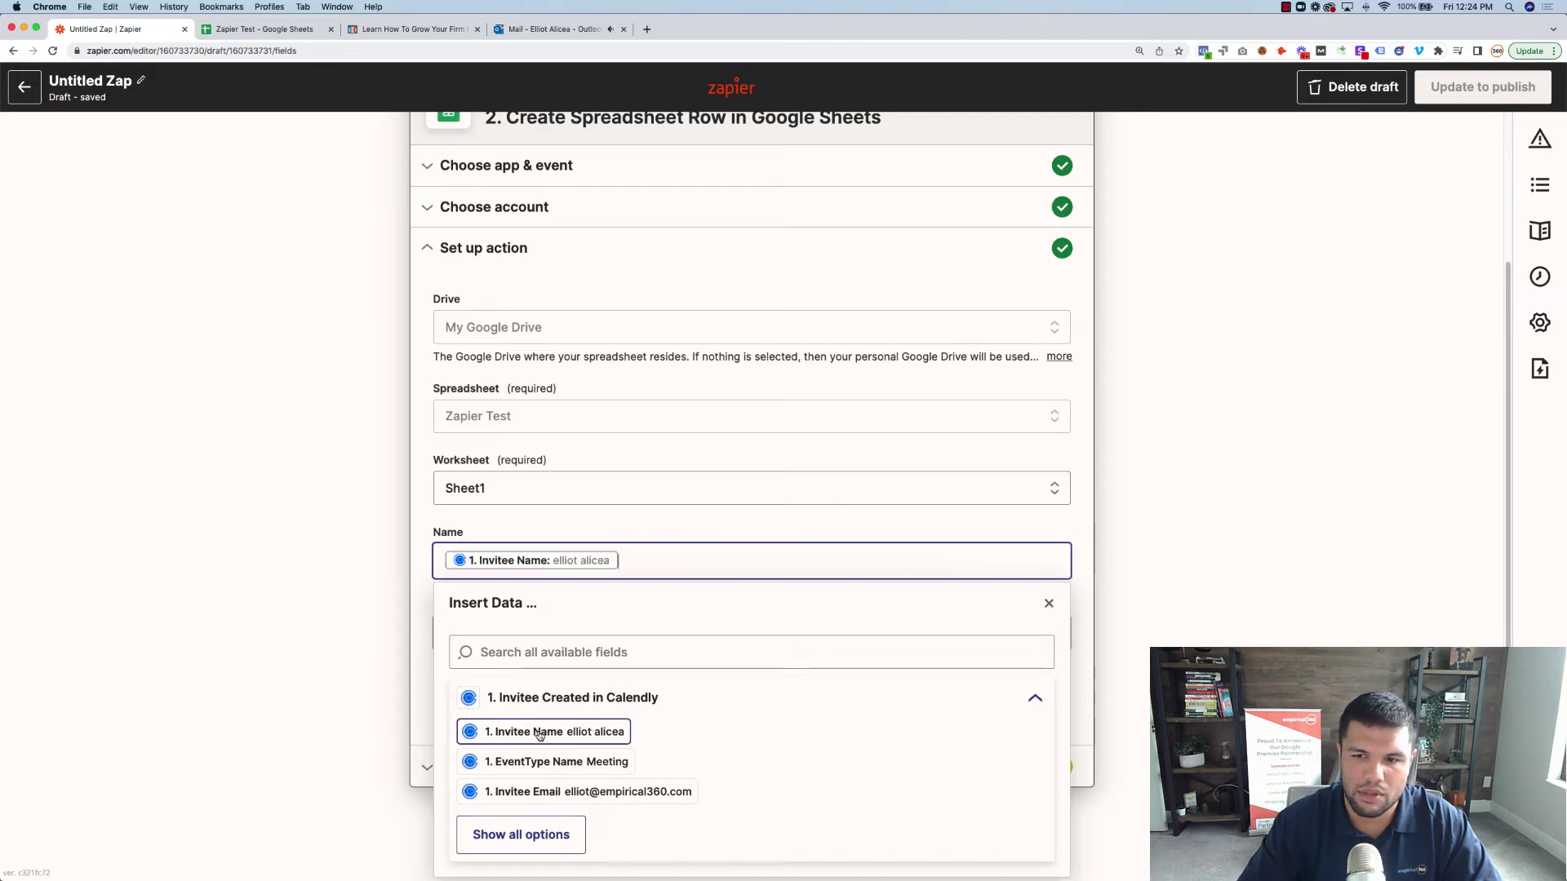
{"action": "left_click", "coordinate": [378, 700]}
{"action": "left_click", "coordinate": [572, 634]}
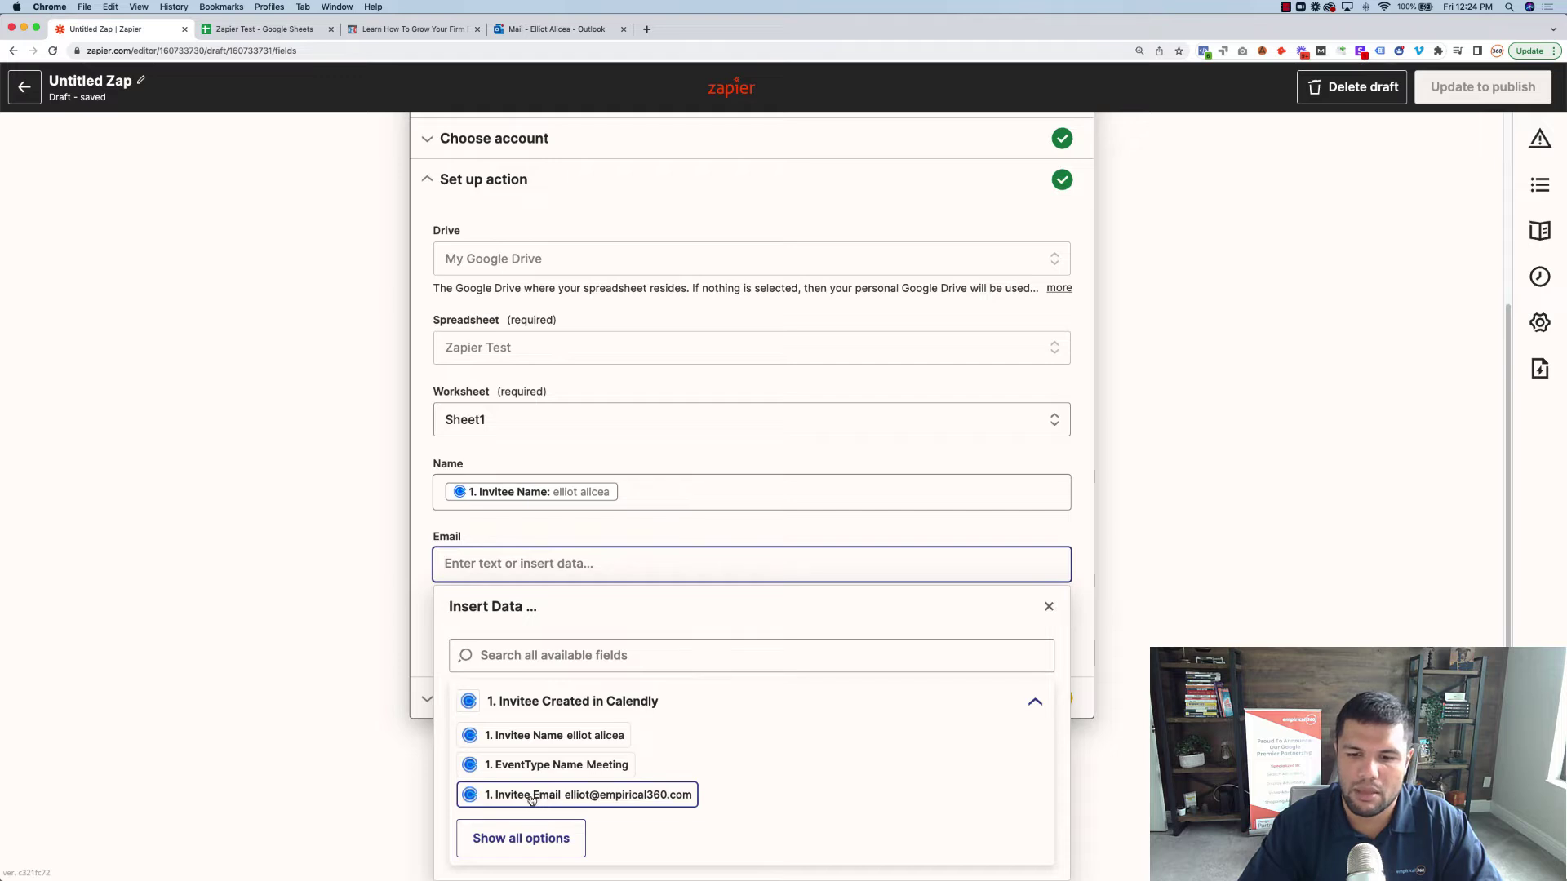
{"action": "left_click", "coordinate": [597, 802]}
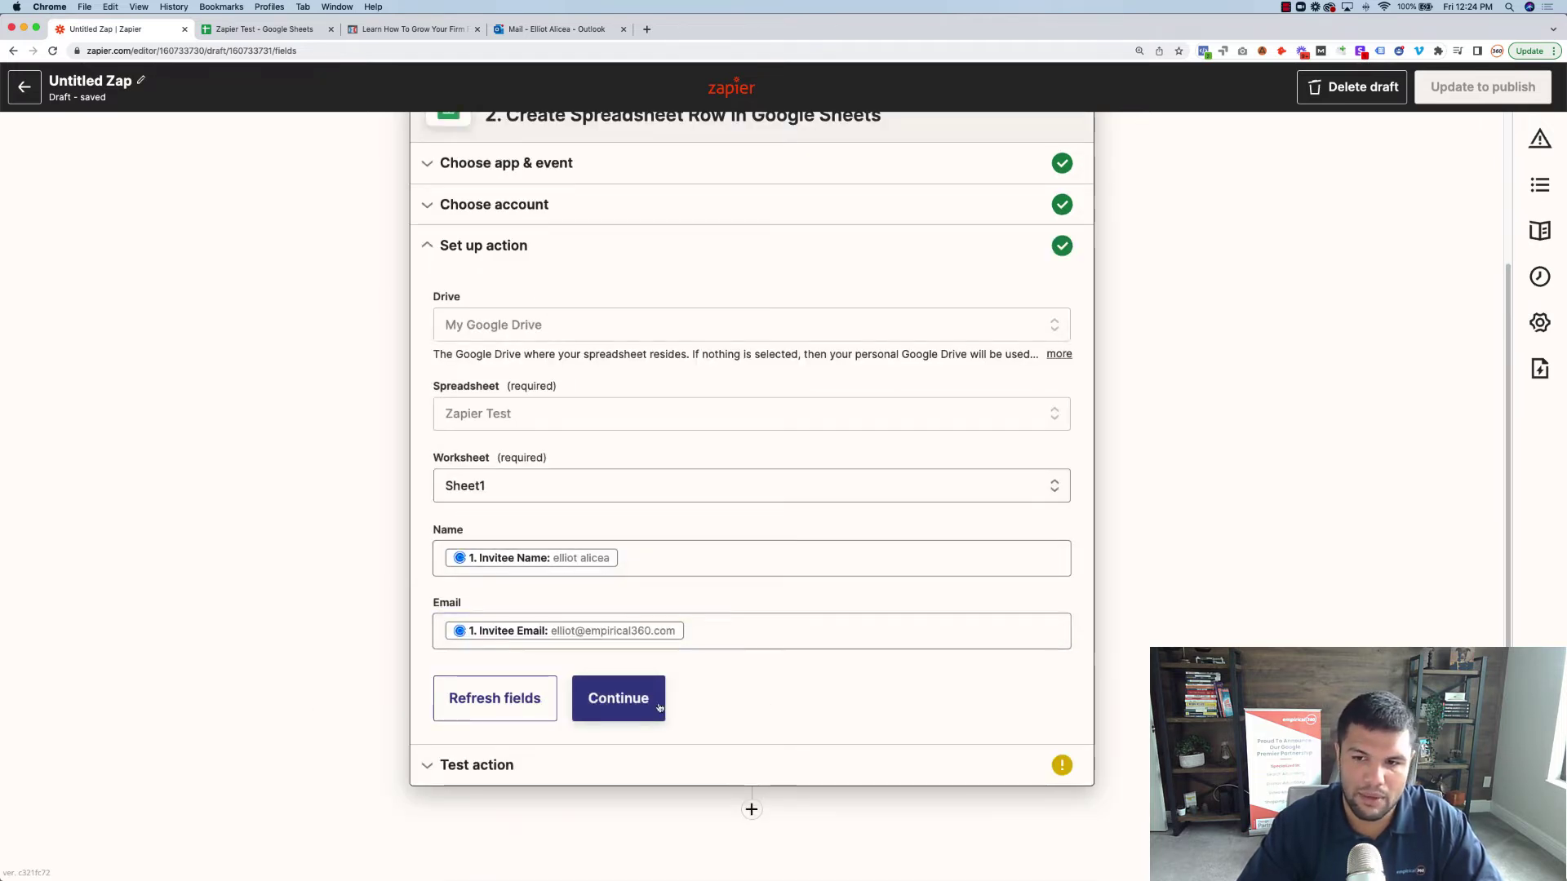
{"action": "left_click", "coordinate": [658, 706]}
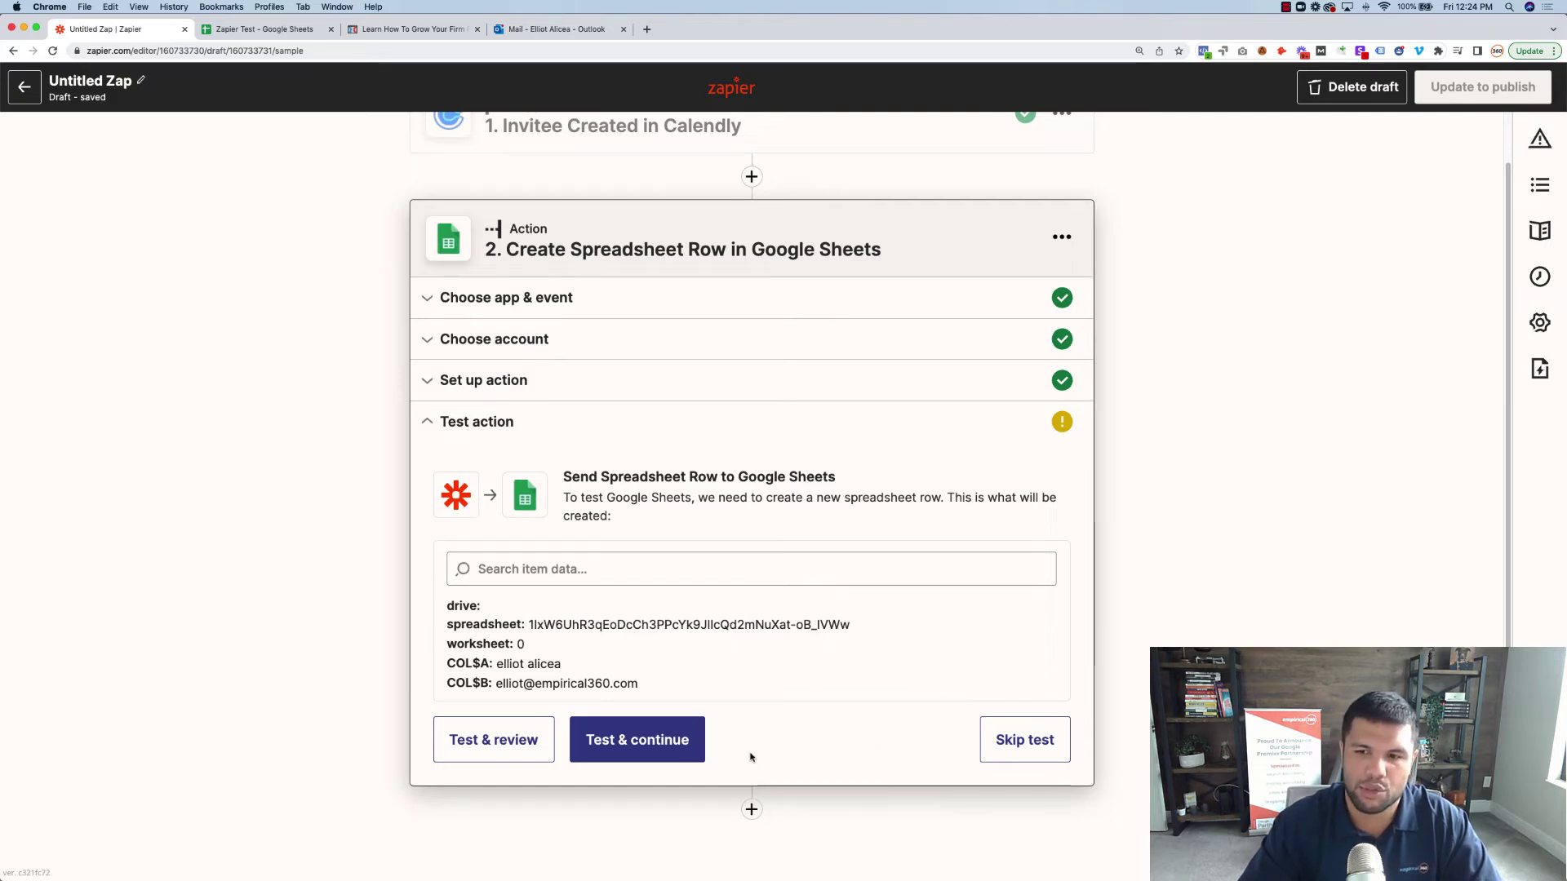
Test the spreadsheet row action and check row 2 of the Zapier Test sheet for the invitee's name and email
{"action": "left_click", "coordinate": [605, 751]}
{"action": "left_click", "coordinate": [233, 29]}
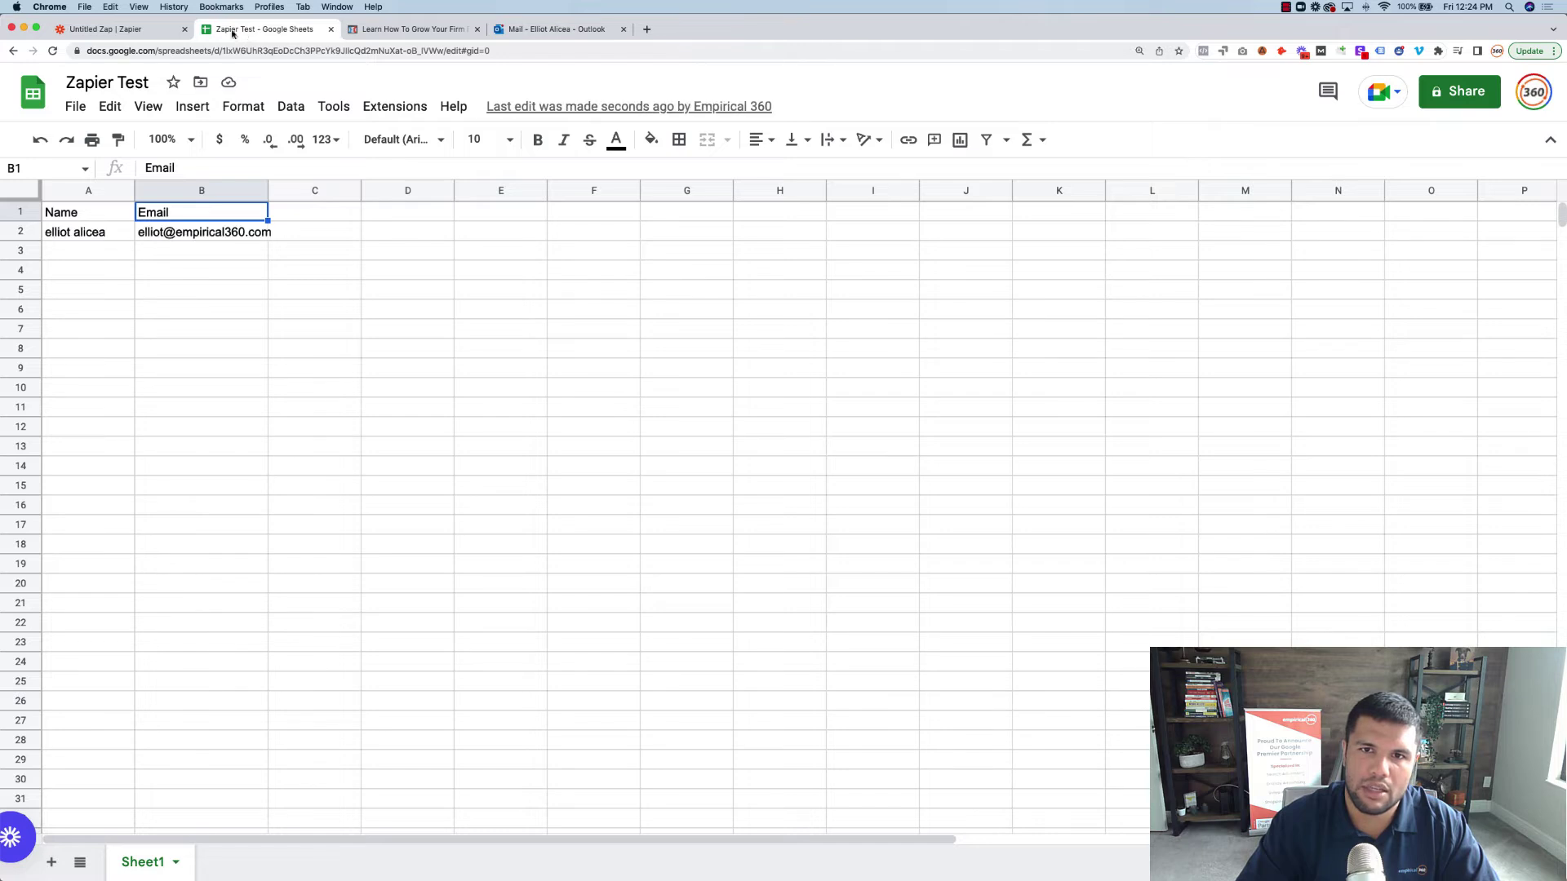
{"action": "left_click_drag", "start_coordinate": [88, 232], "coordinate": [235, 238]}
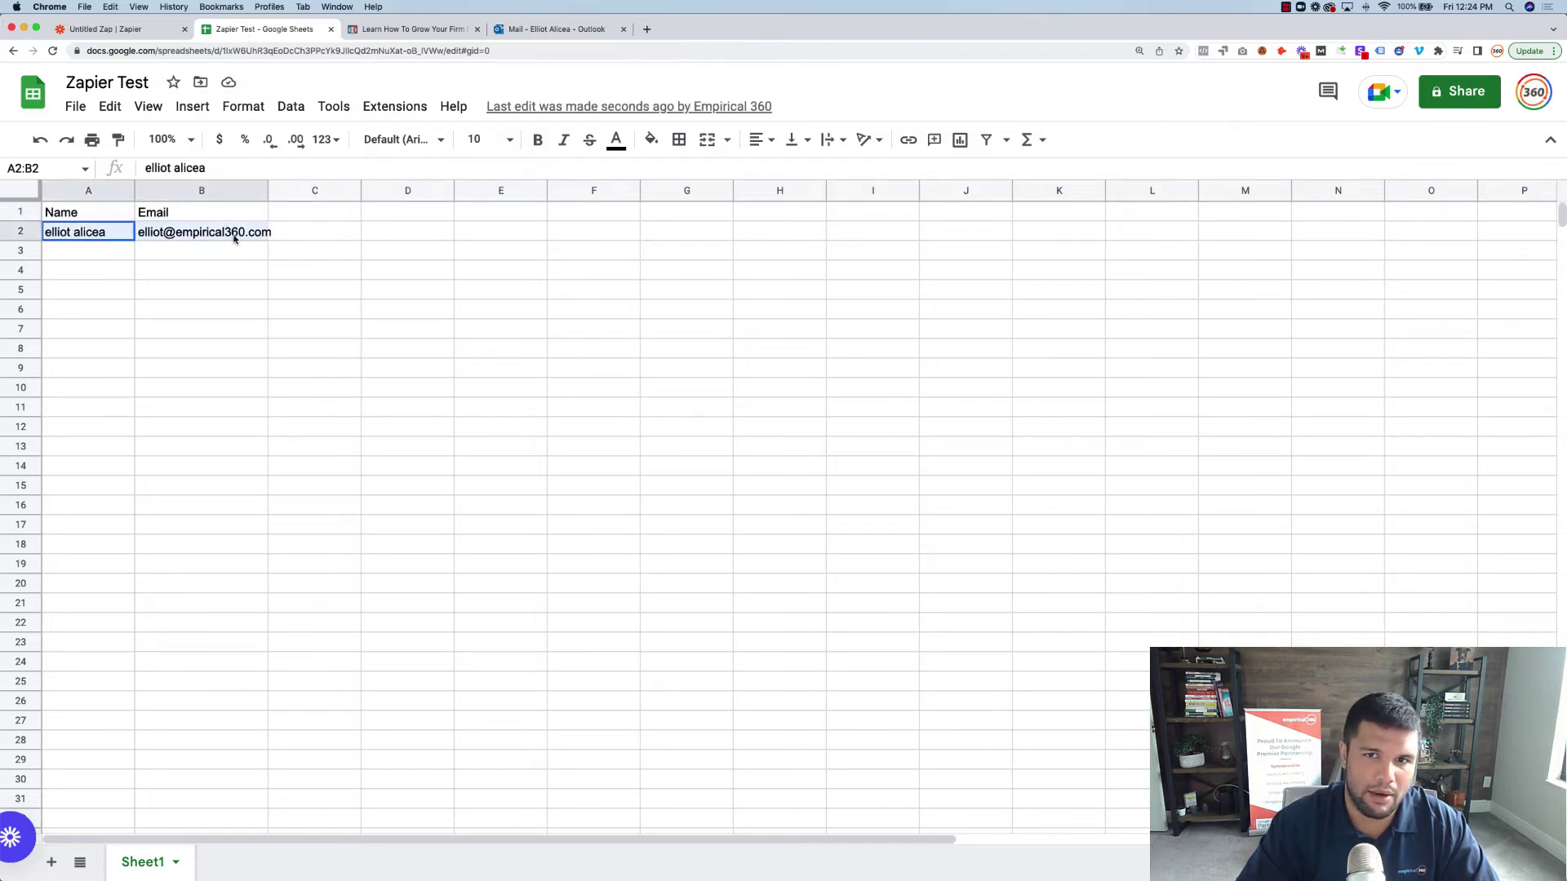
{"action": "left_click", "coordinate": [106, 30]}
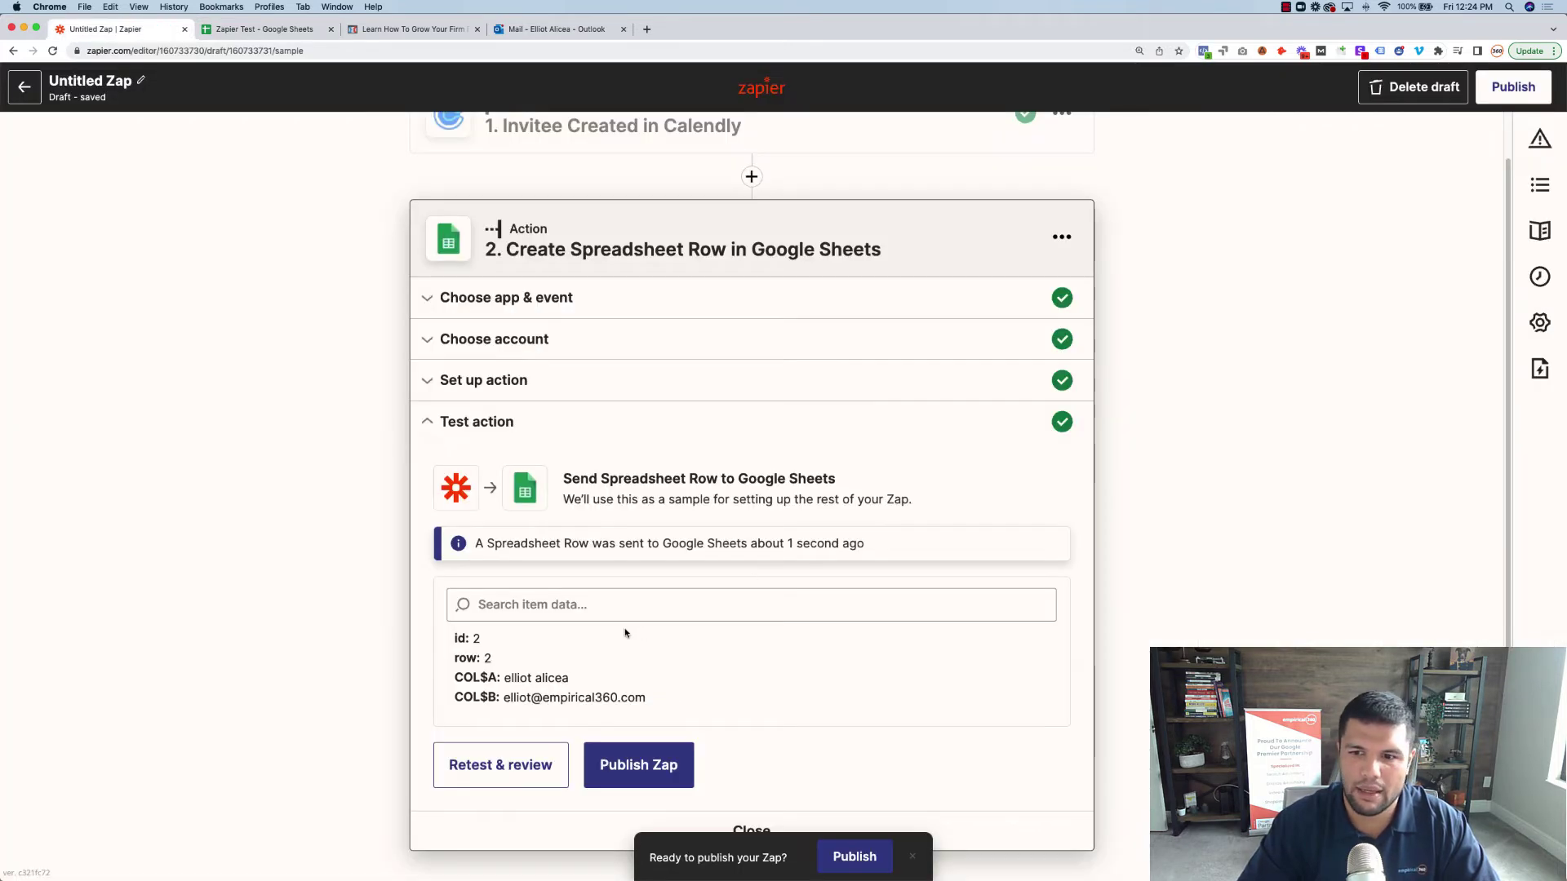
Close the tested Google Sheets action and add a third step in Microsoft Outlook with the Send Email event
{"action": "scroll", "coordinate": [988, 688], "scroll_direction": "down", "scroll_amount": 2}
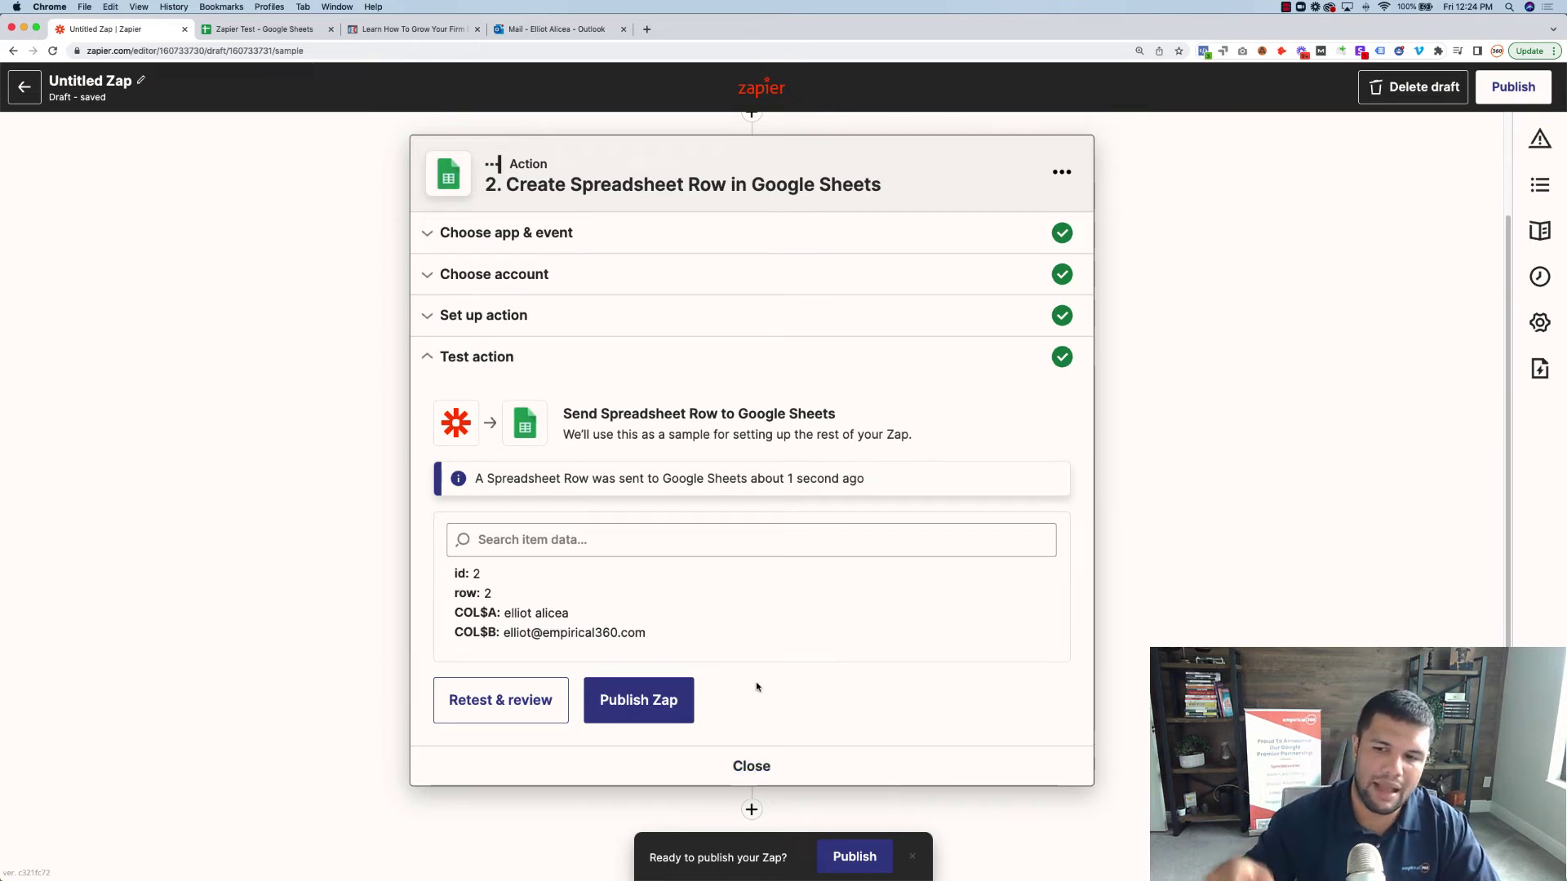
{"action": "left_click", "coordinate": [750, 765]}
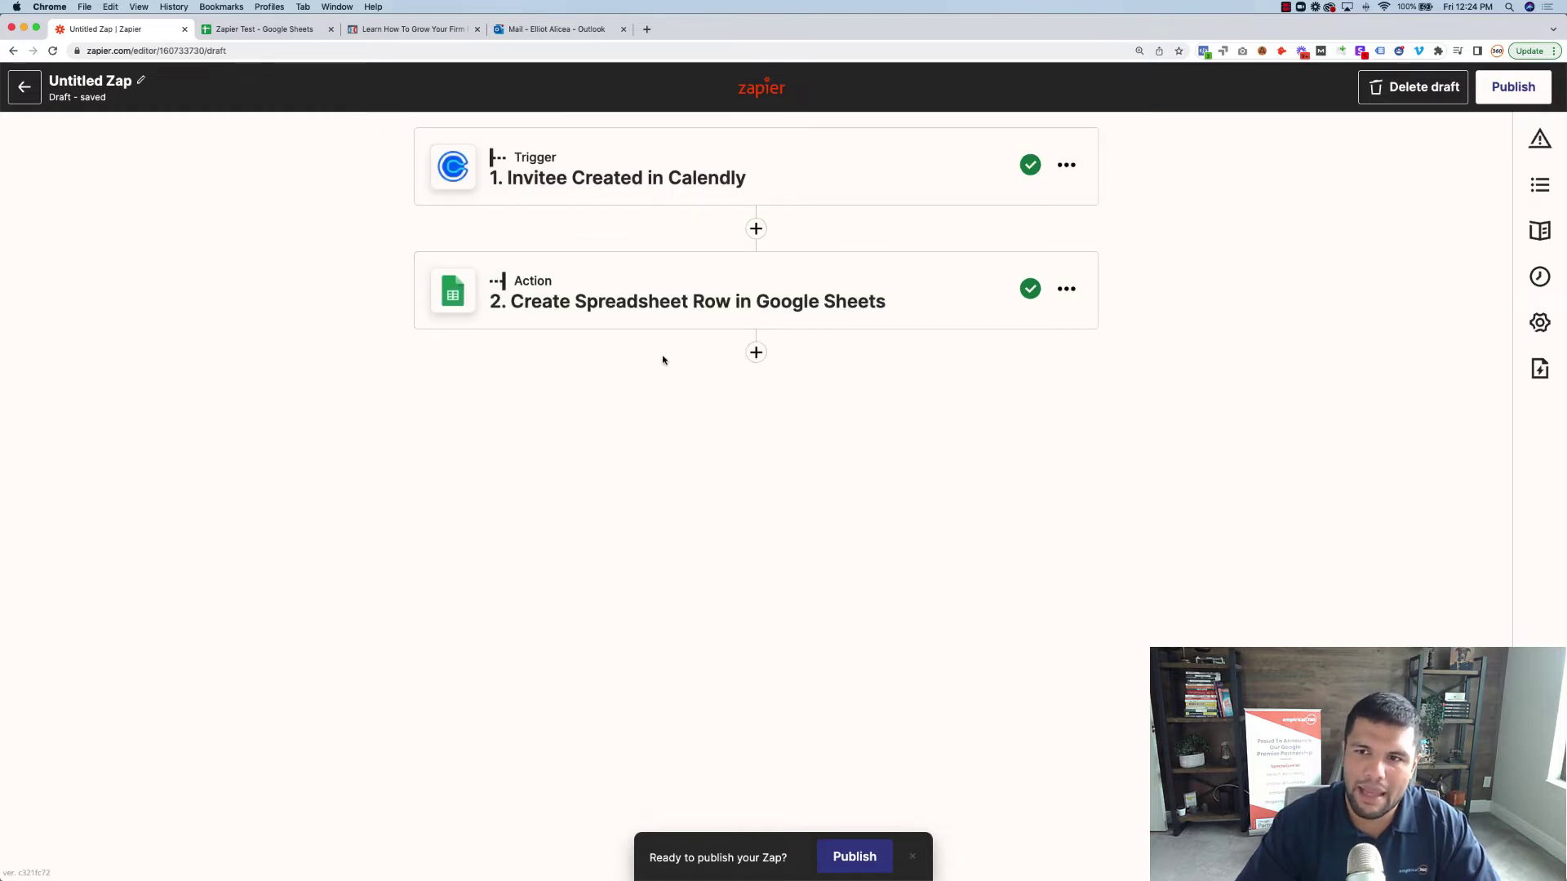
{"action": "left_click", "coordinate": [756, 353]}
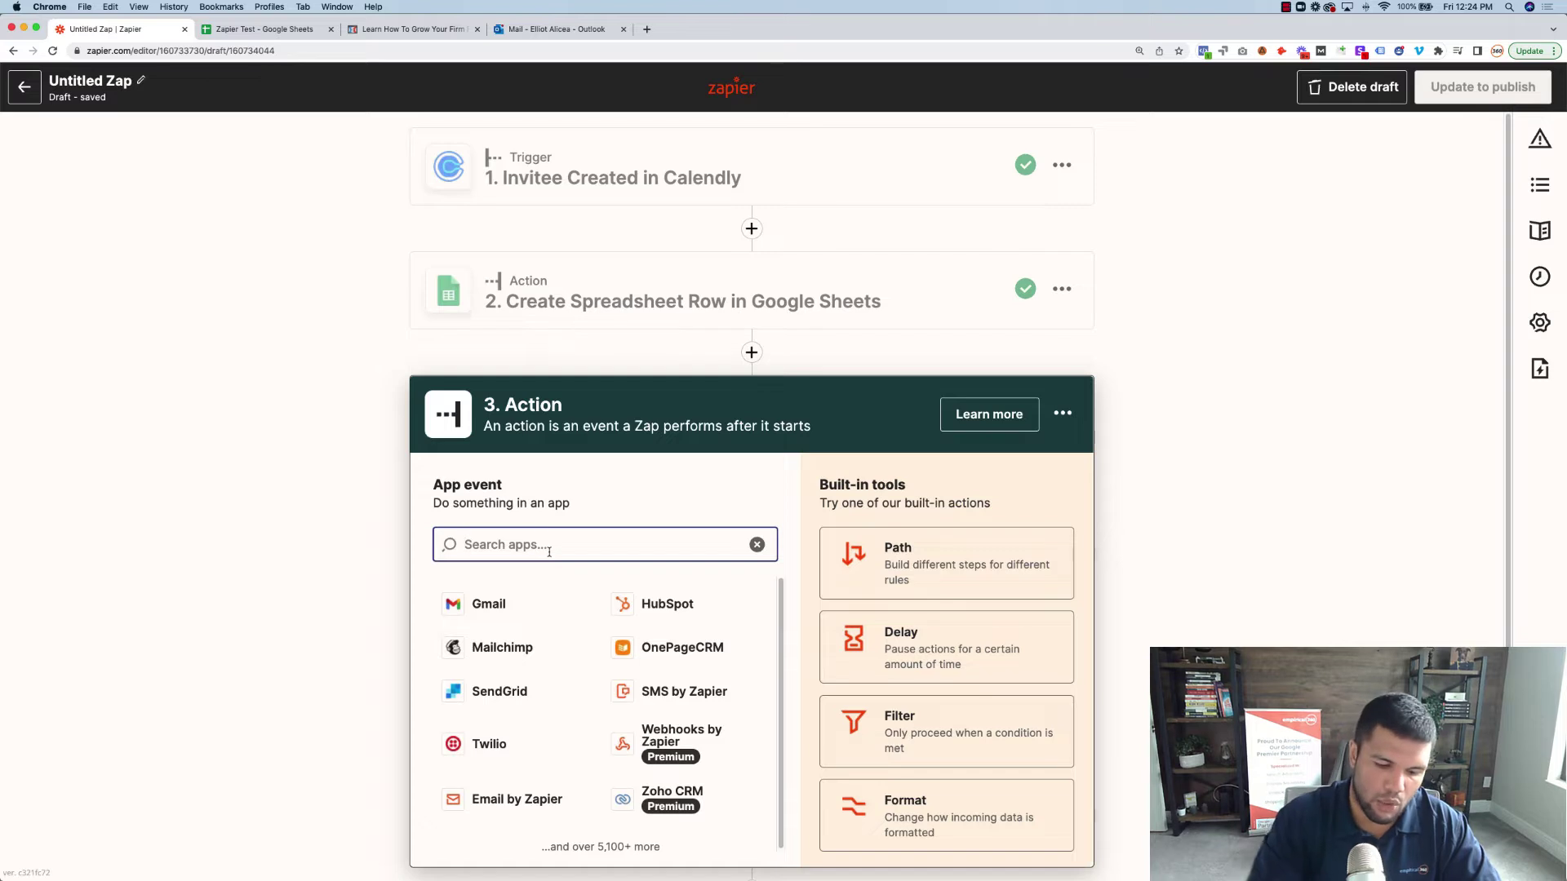
{"action": "type", "text": "out"}
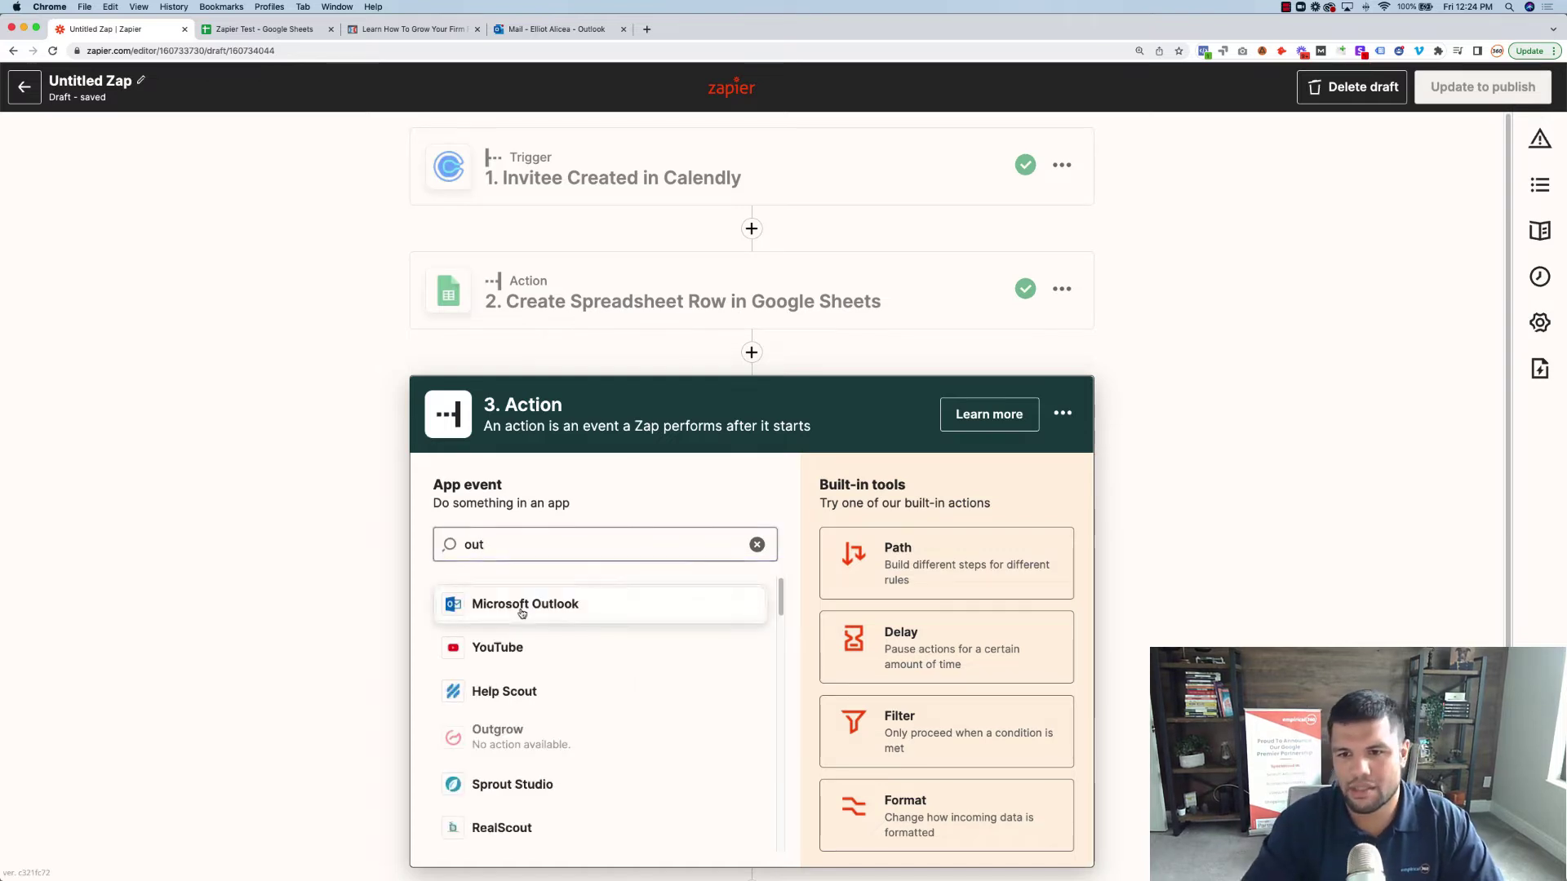
{"action": "left_click", "coordinate": [522, 608]}
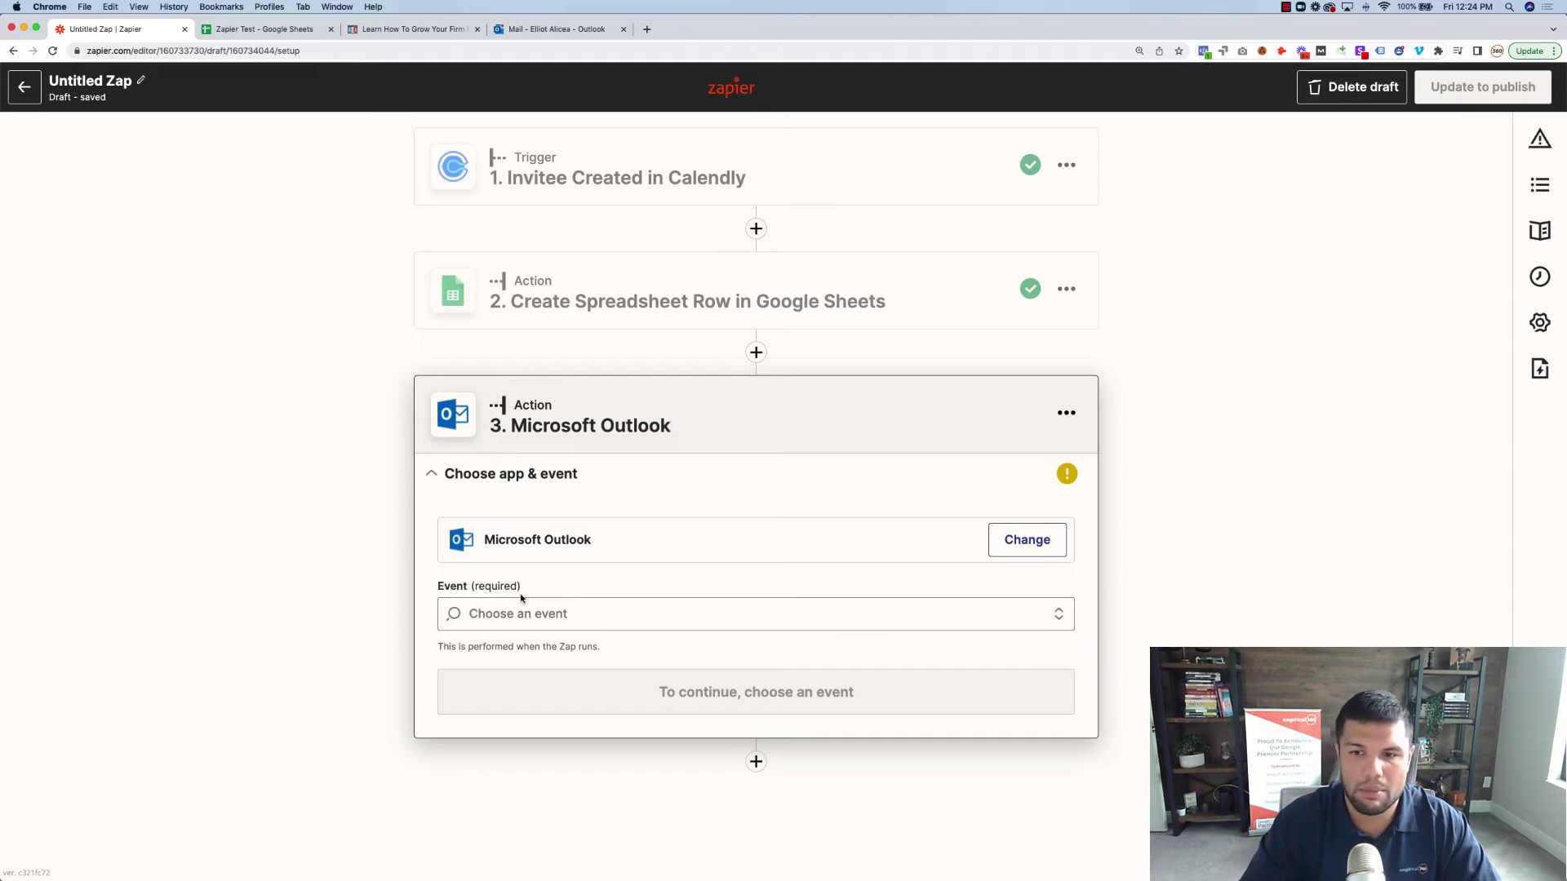
{"action": "left_click", "coordinate": [526, 614]}
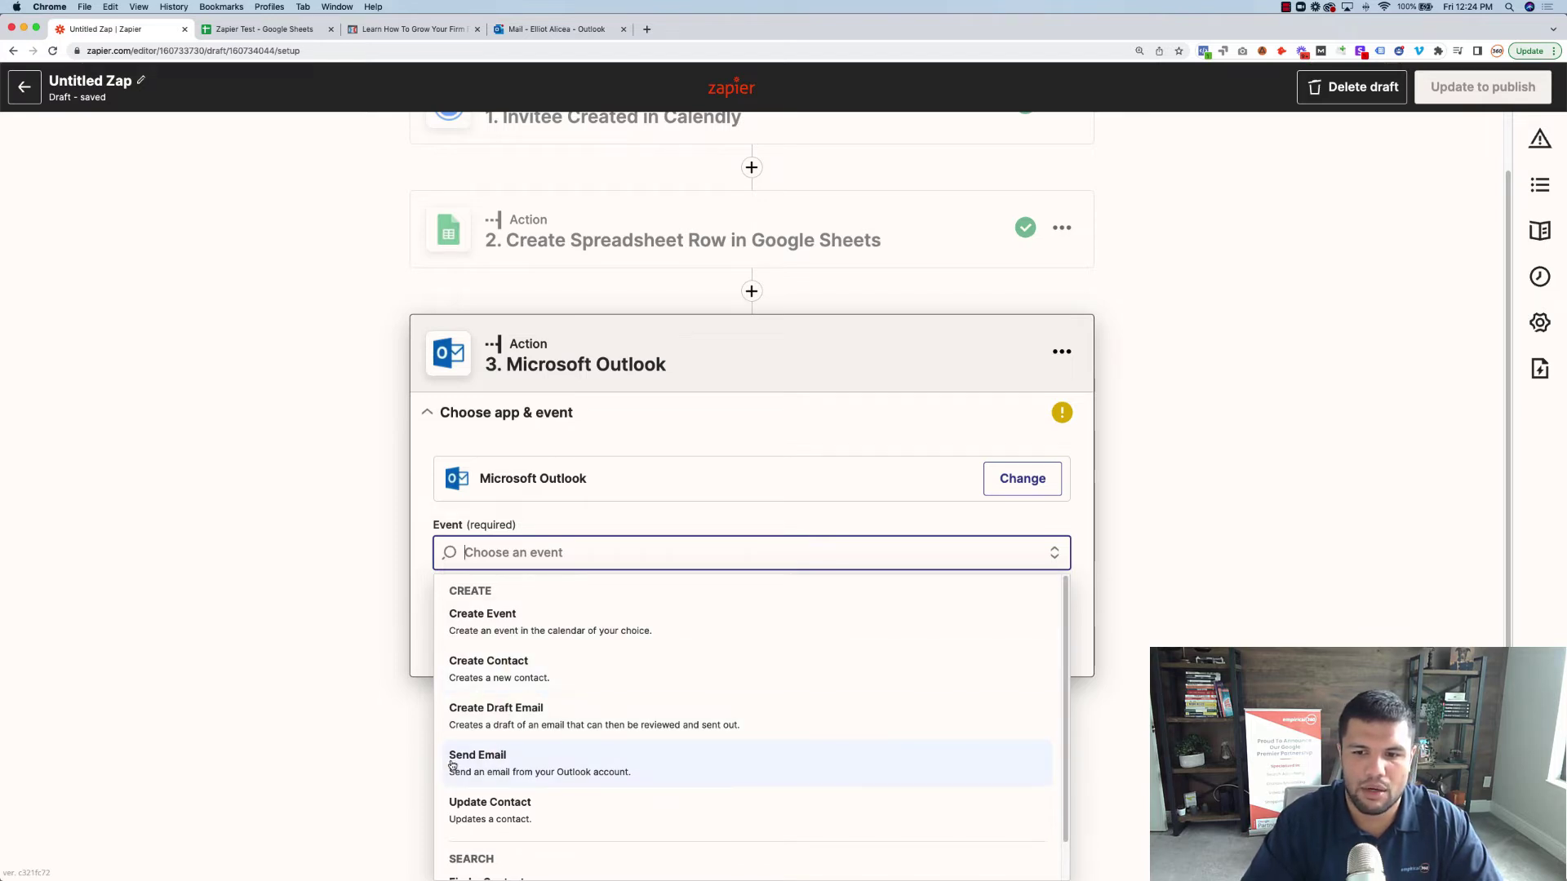
{"action": "left_click", "coordinate": [490, 769]}
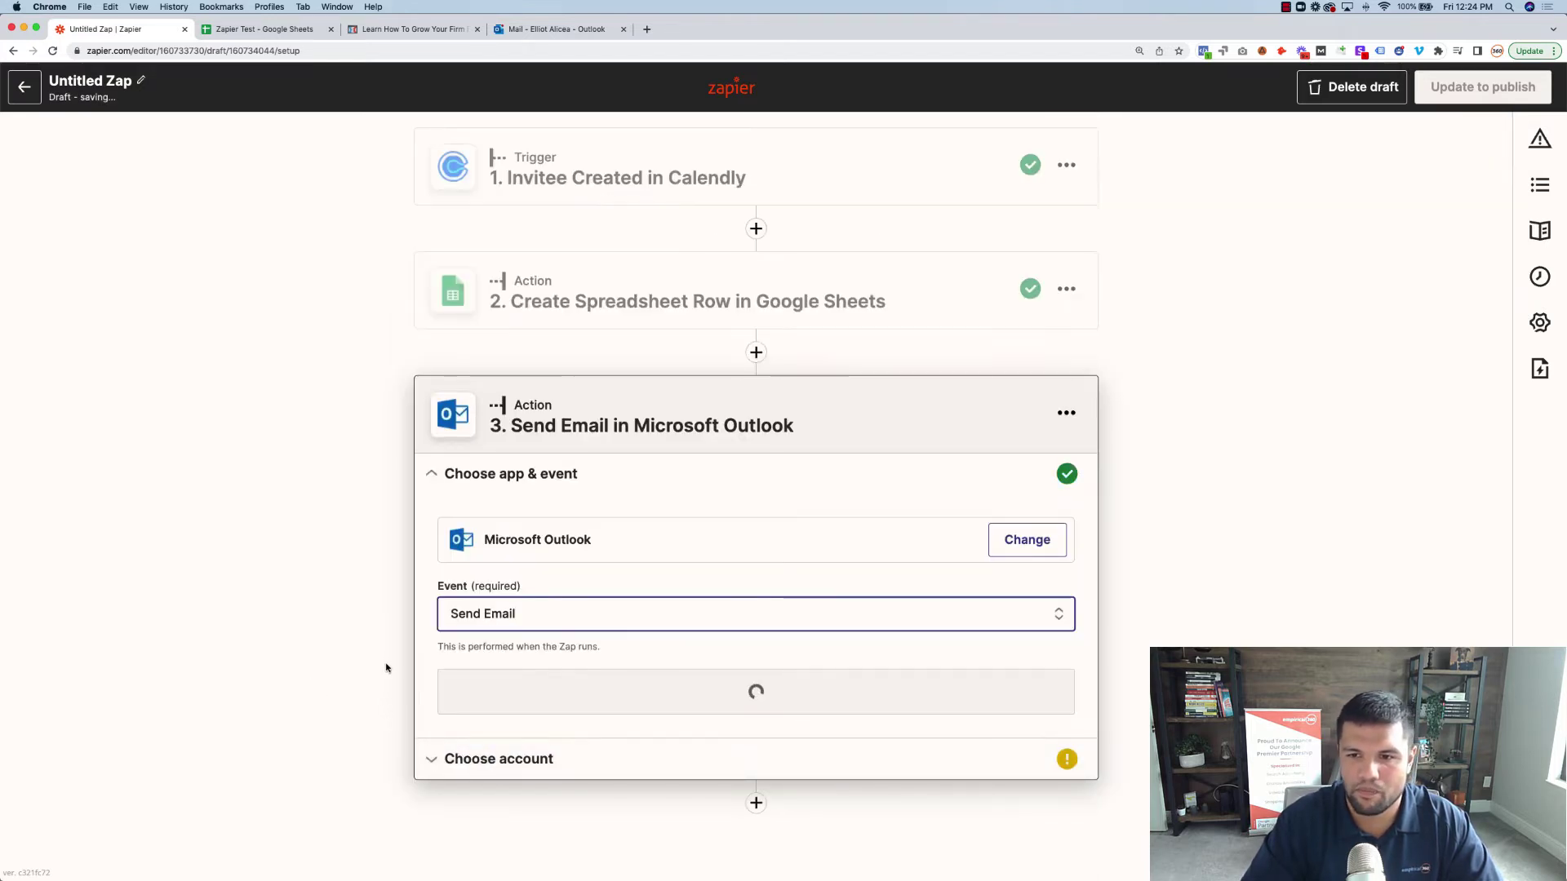
Accept the Send Email event and select the unnumbered Microsoft Outlook account used in 13 Zaps
{"action": "left_click", "coordinate": [605, 692]}
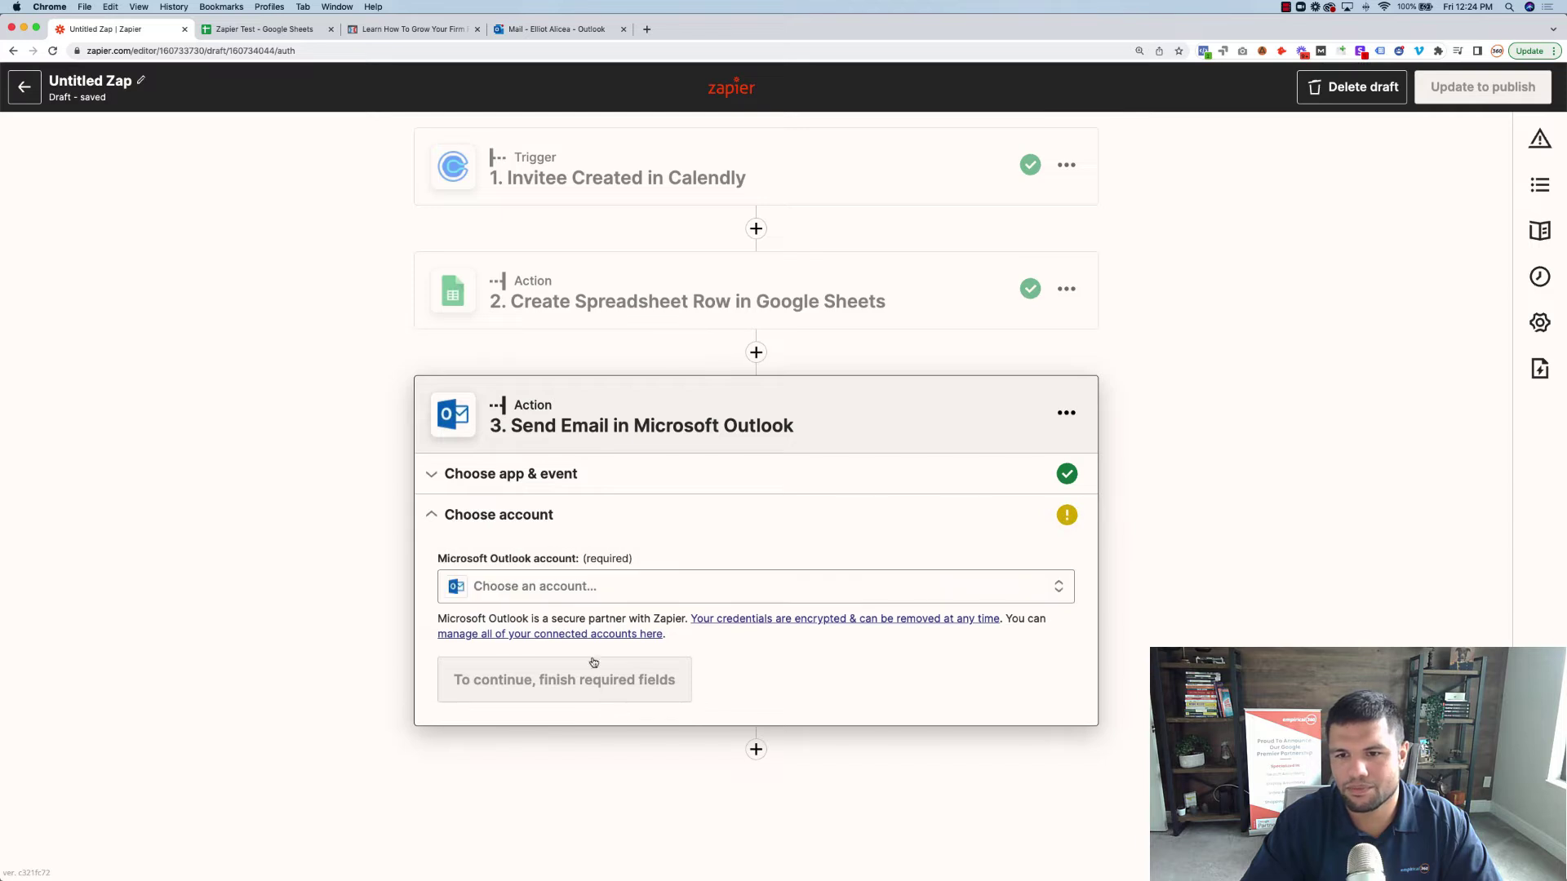
{"action": "left_click", "coordinate": [569, 595]}
{"action": "scroll", "coordinate": [522, 743], "scroll_direction": "down", "scroll_amount": 5}
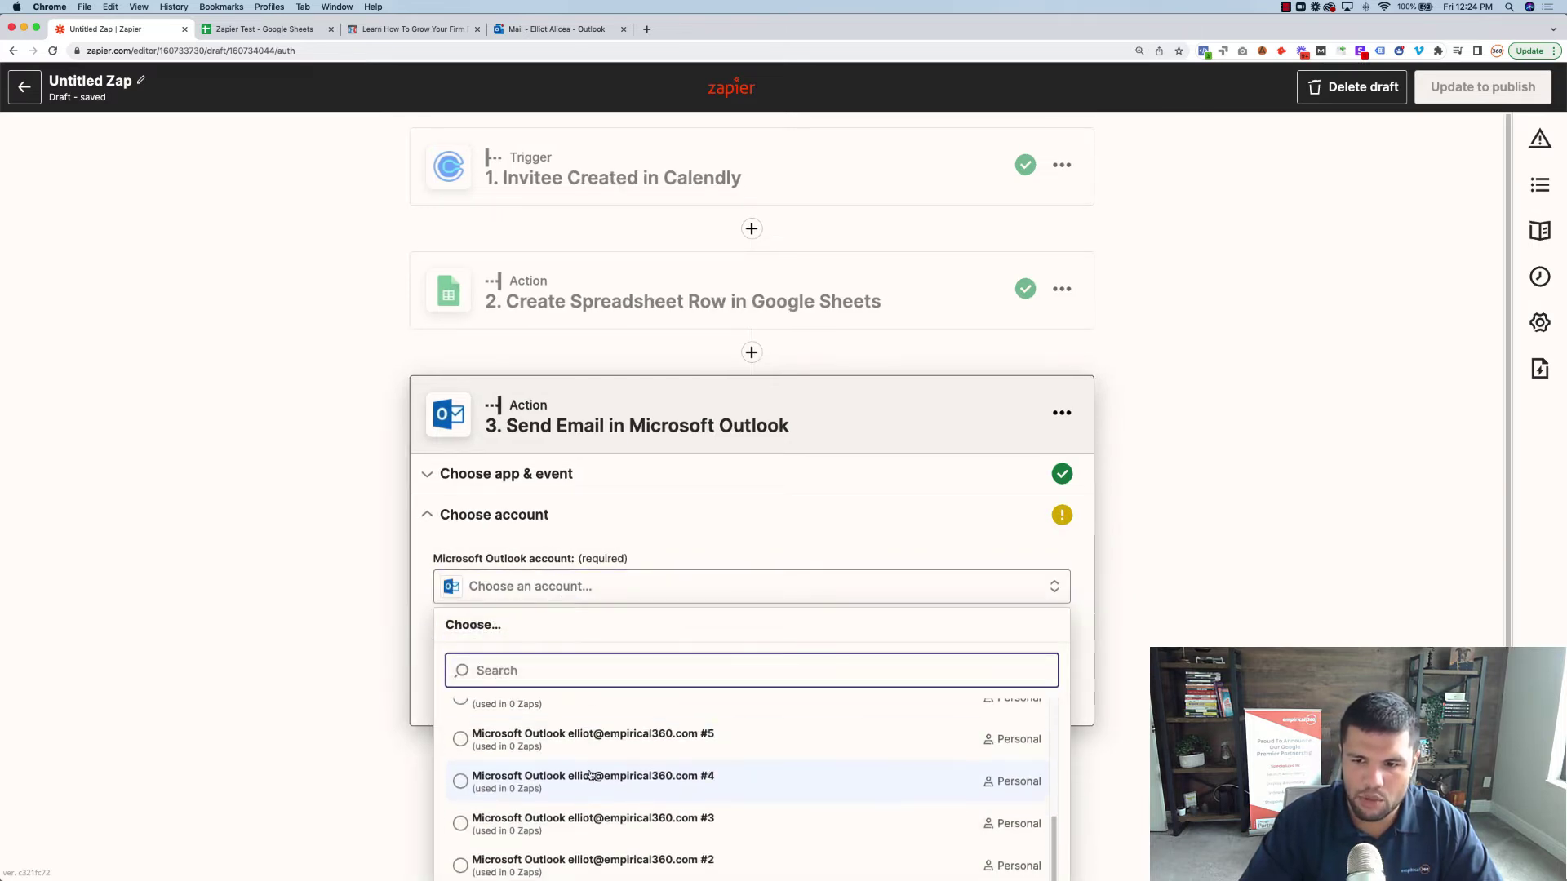
{"action": "scroll", "coordinate": [339, 776], "scroll_direction": "down", "scroll_amount": 2}
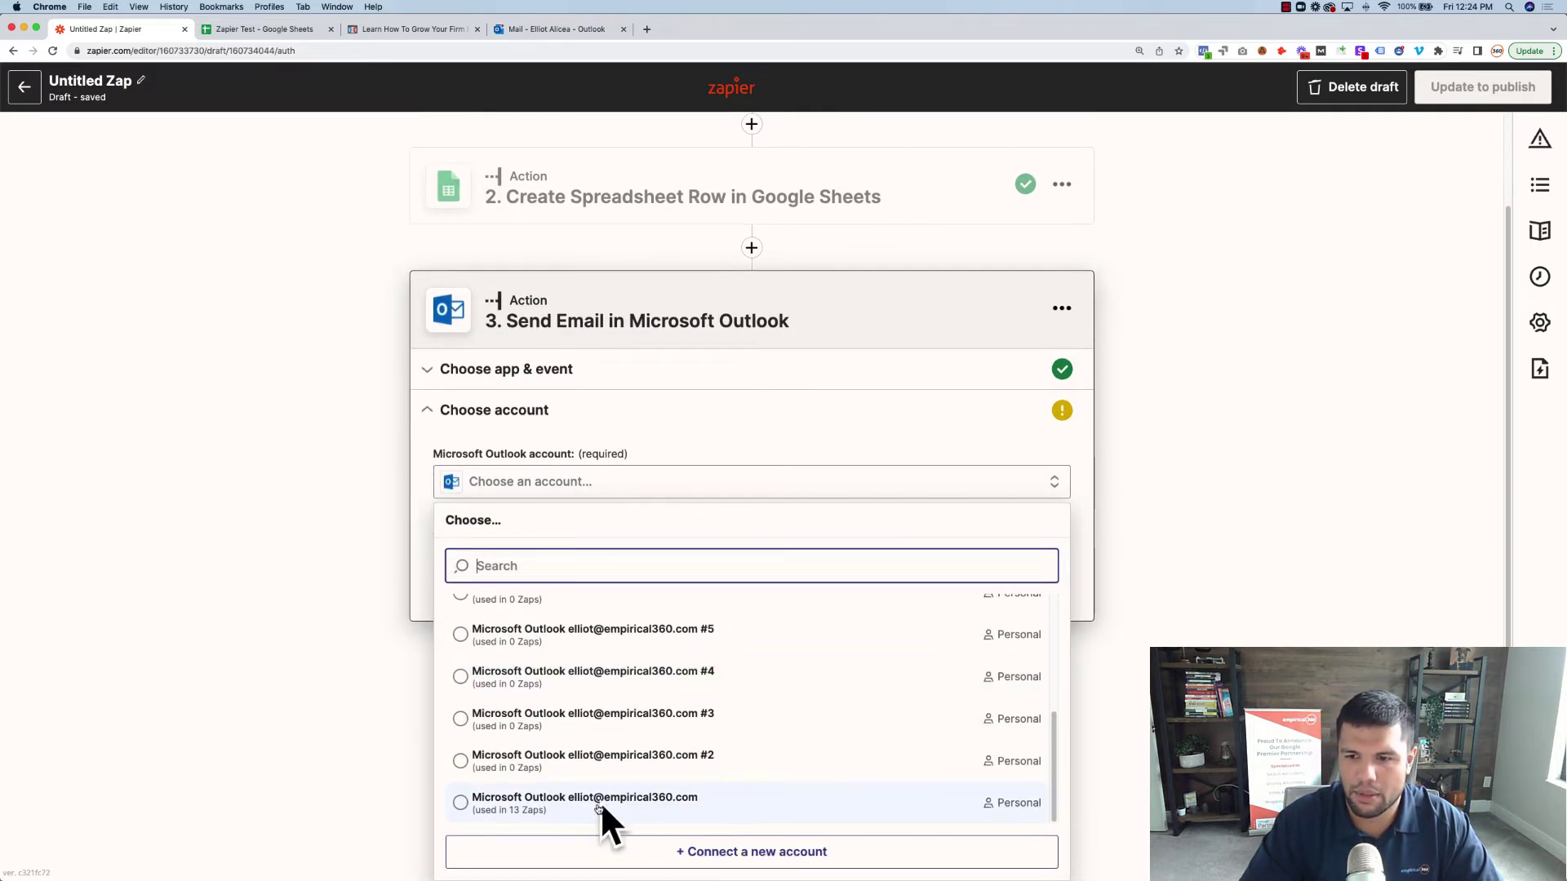
{"action": "left_click", "coordinate": [685, 804]}
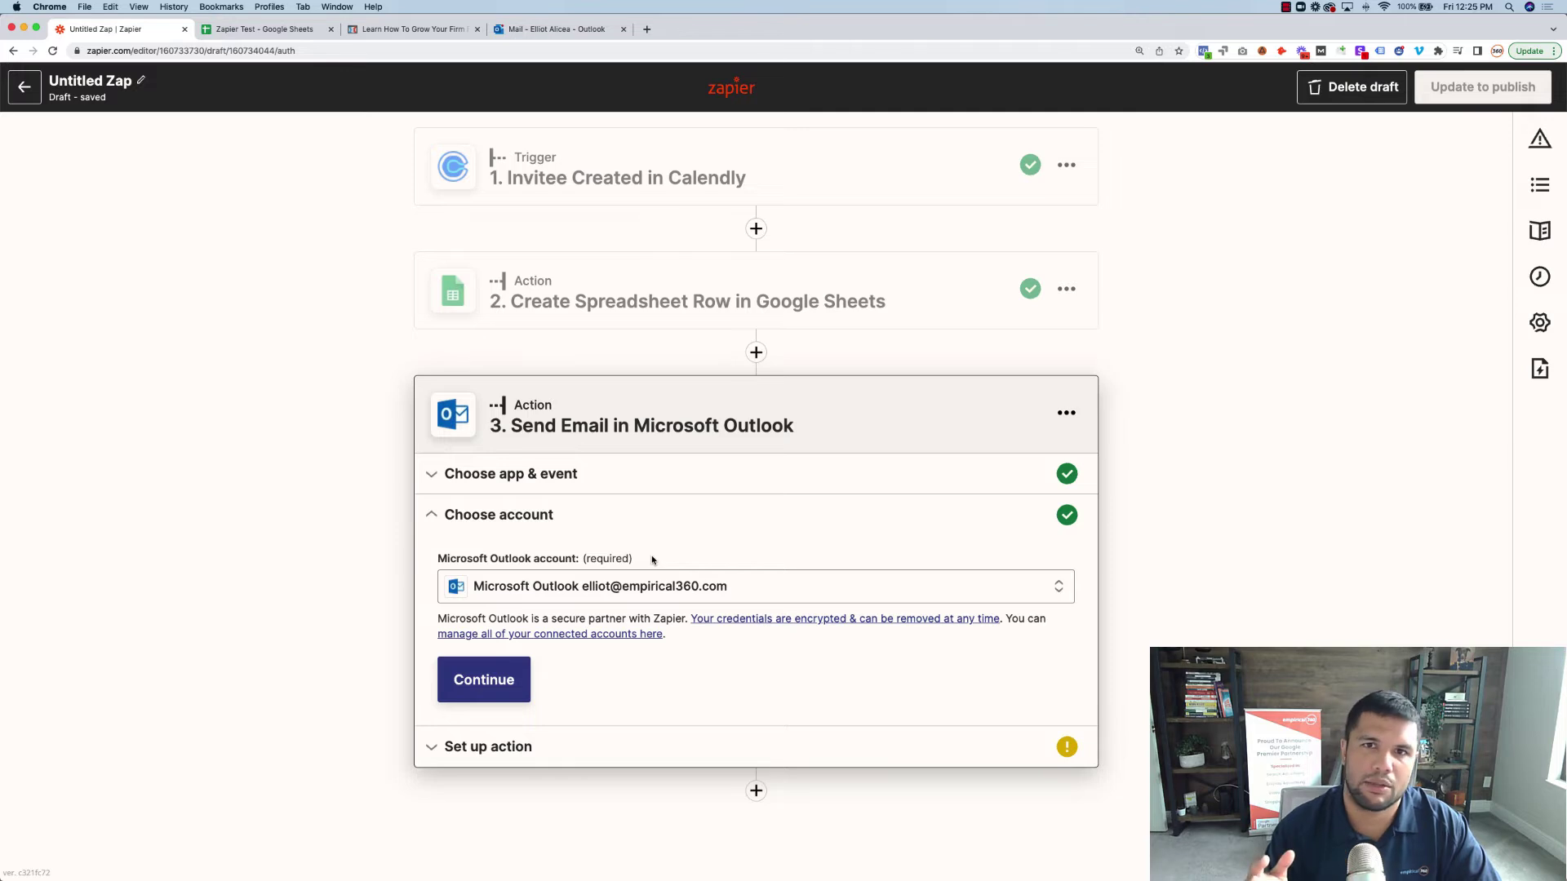
Accept the Outlook account and map the To Email(s) field to the Calendly Invitee Email, leaving CC Email(s) empty
{"action": "left_click", "coordinate": [488, 679]}
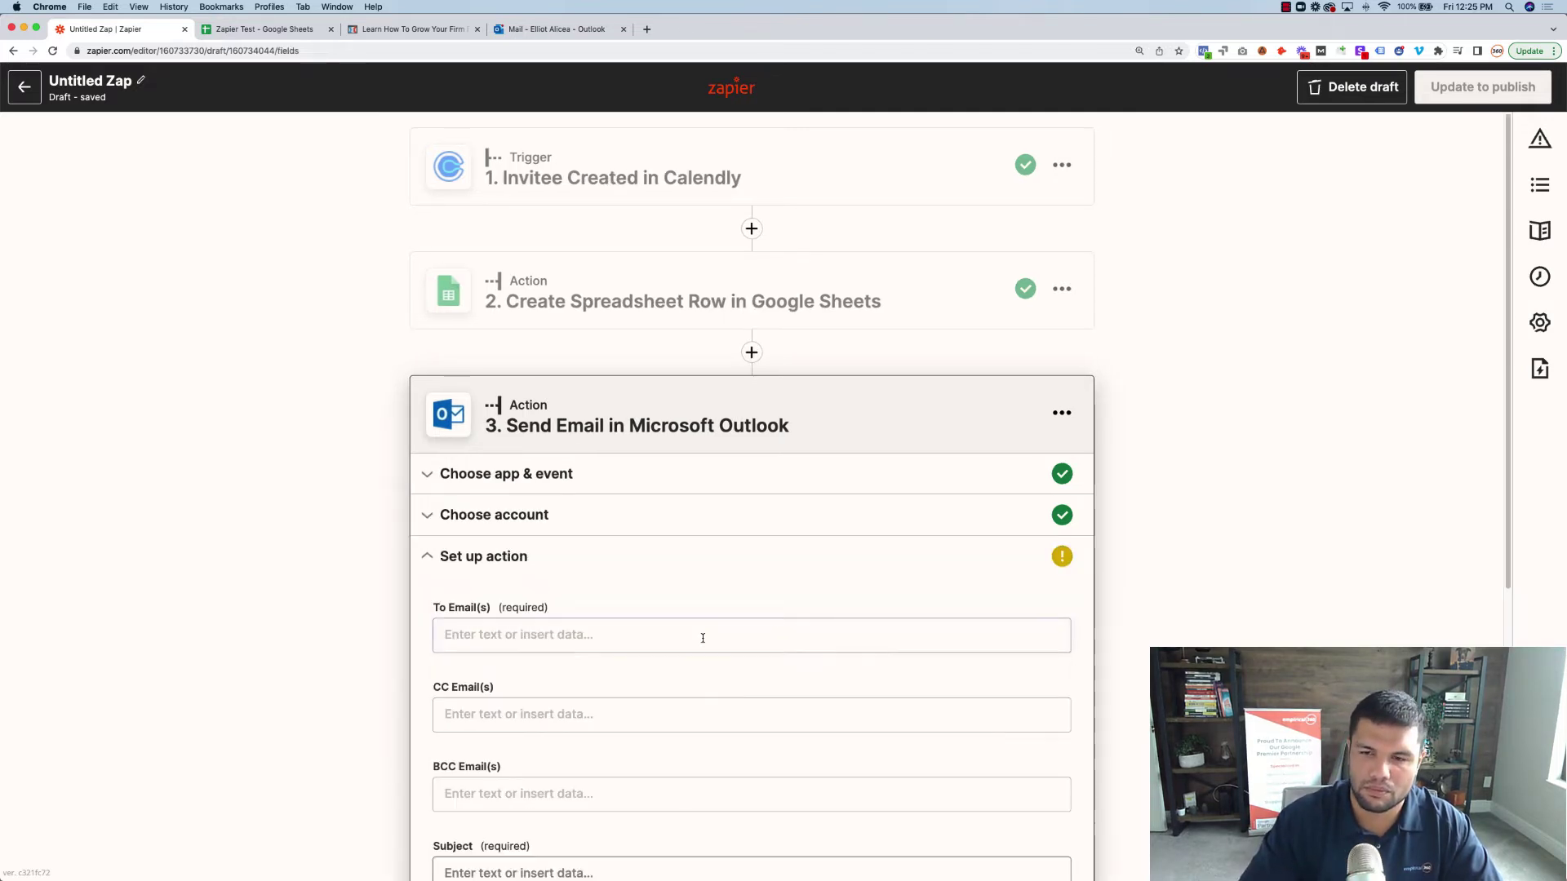
{"action": "scroll", "coordinate": [702, 637], "scroll_direction": "down", "scroll_amount": 5}
{"action": "scroll", "coordinate": [506, 433], "scroll_direction": "up", "scroll_amount": 1}
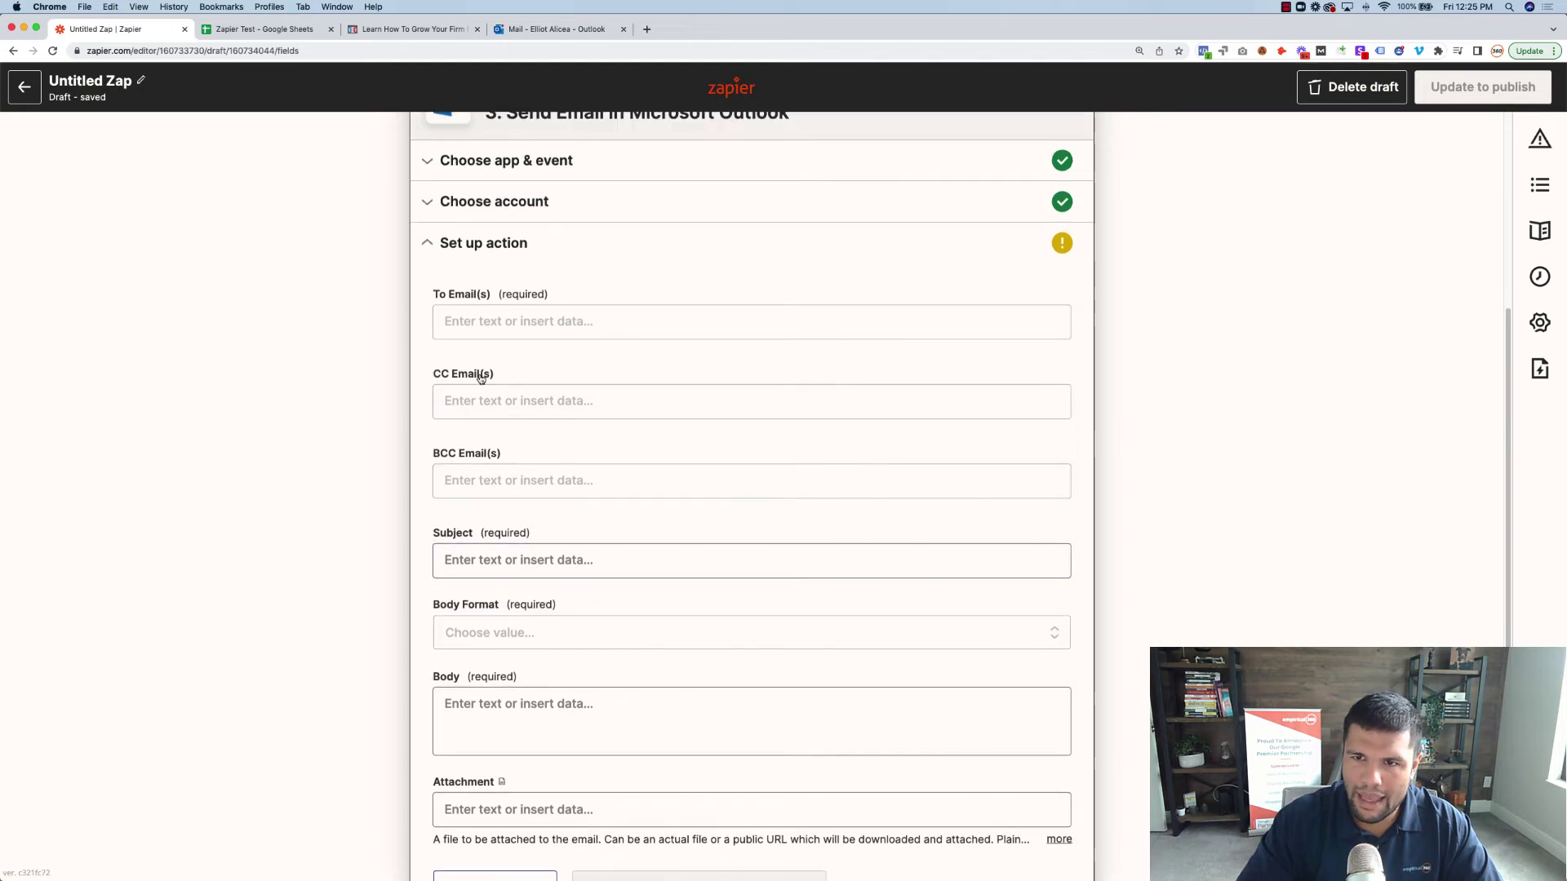
{"action": "left_click", "coordinate": [491, 320]}
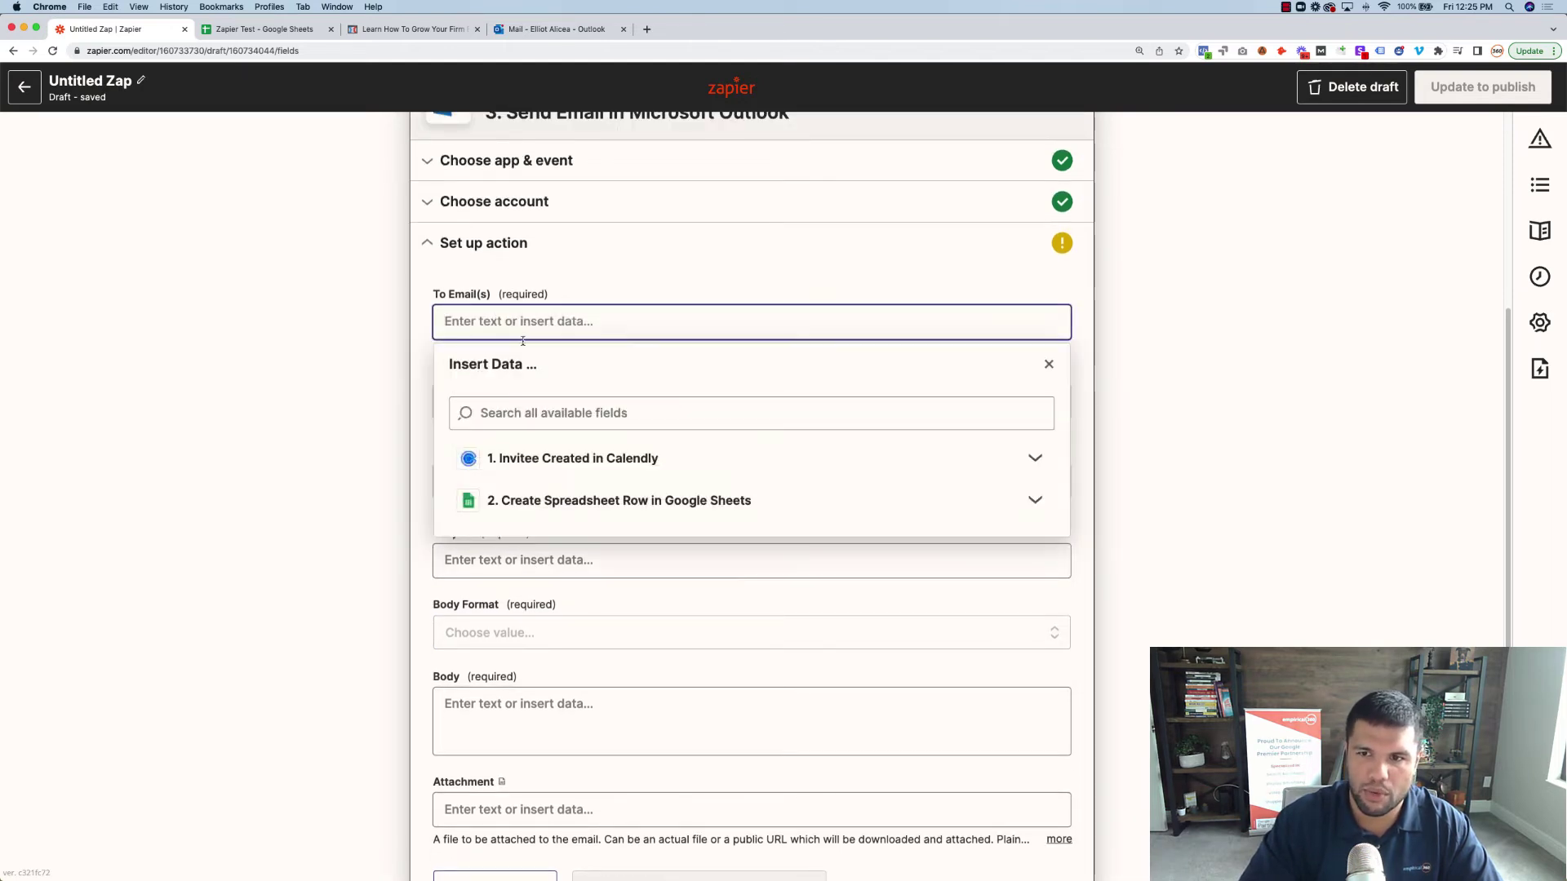
{"action": "left_click", "coordinate": [576, 460]}
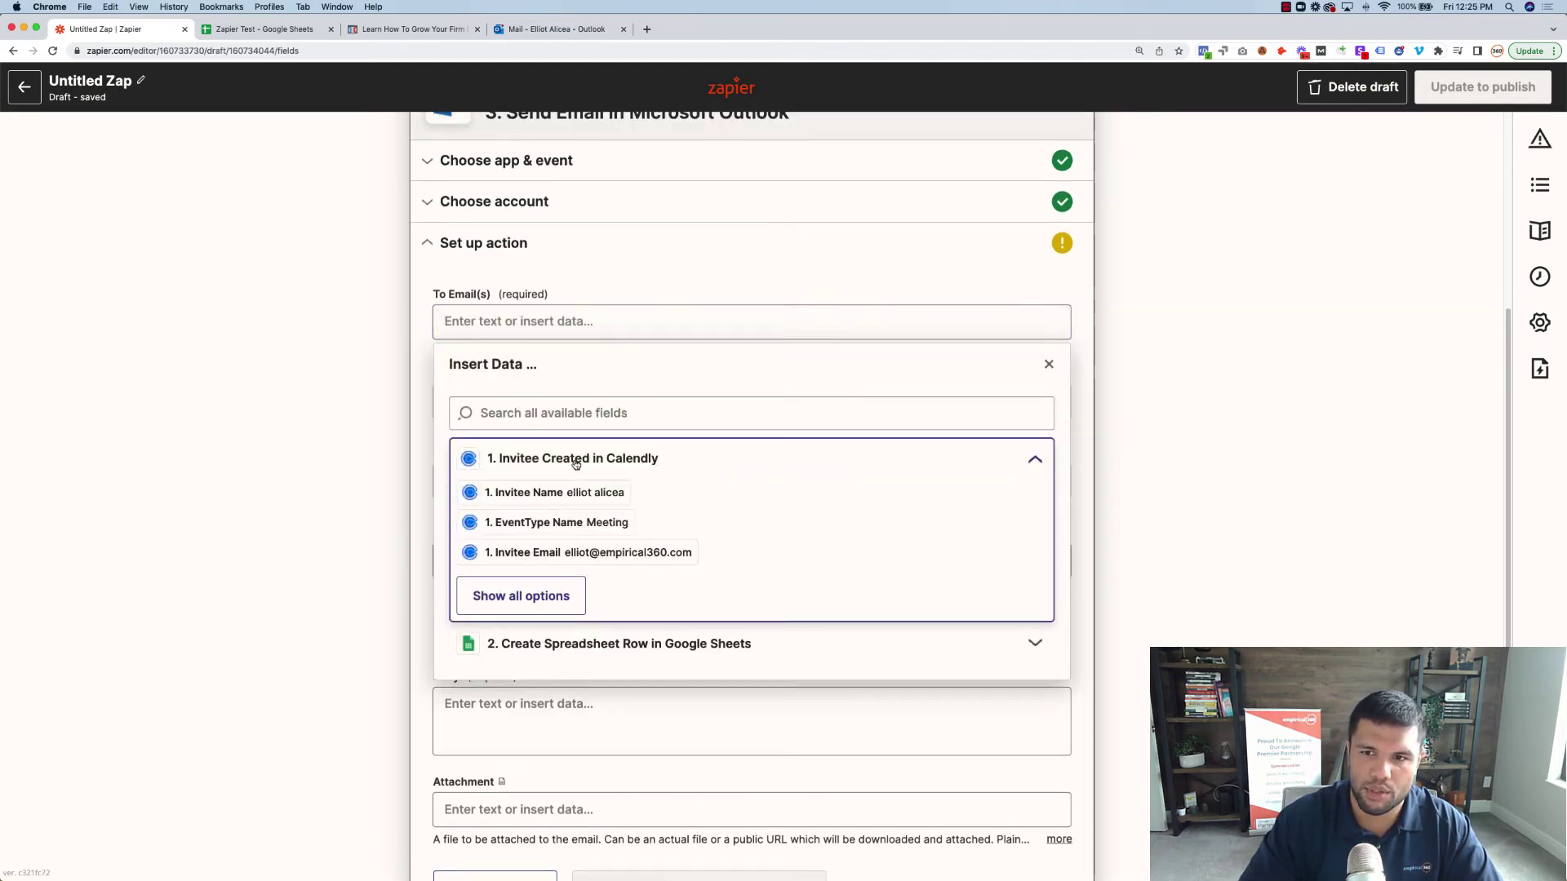
{"action": "left_click", "coordinate": [610, 563]}
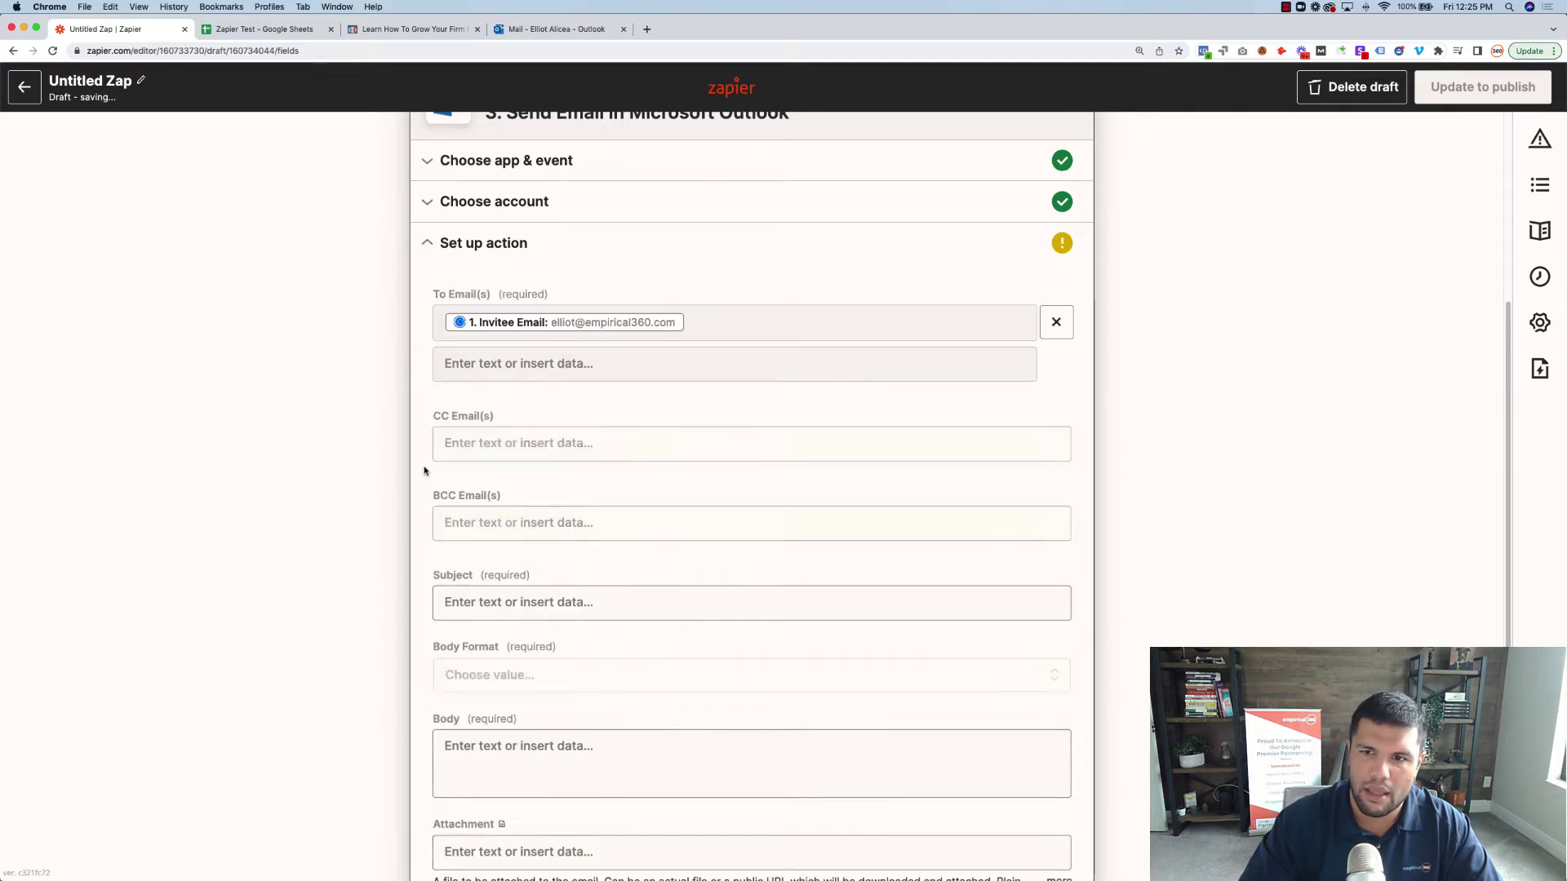
{"action": "left_click", "coordinate": [508, 439]}
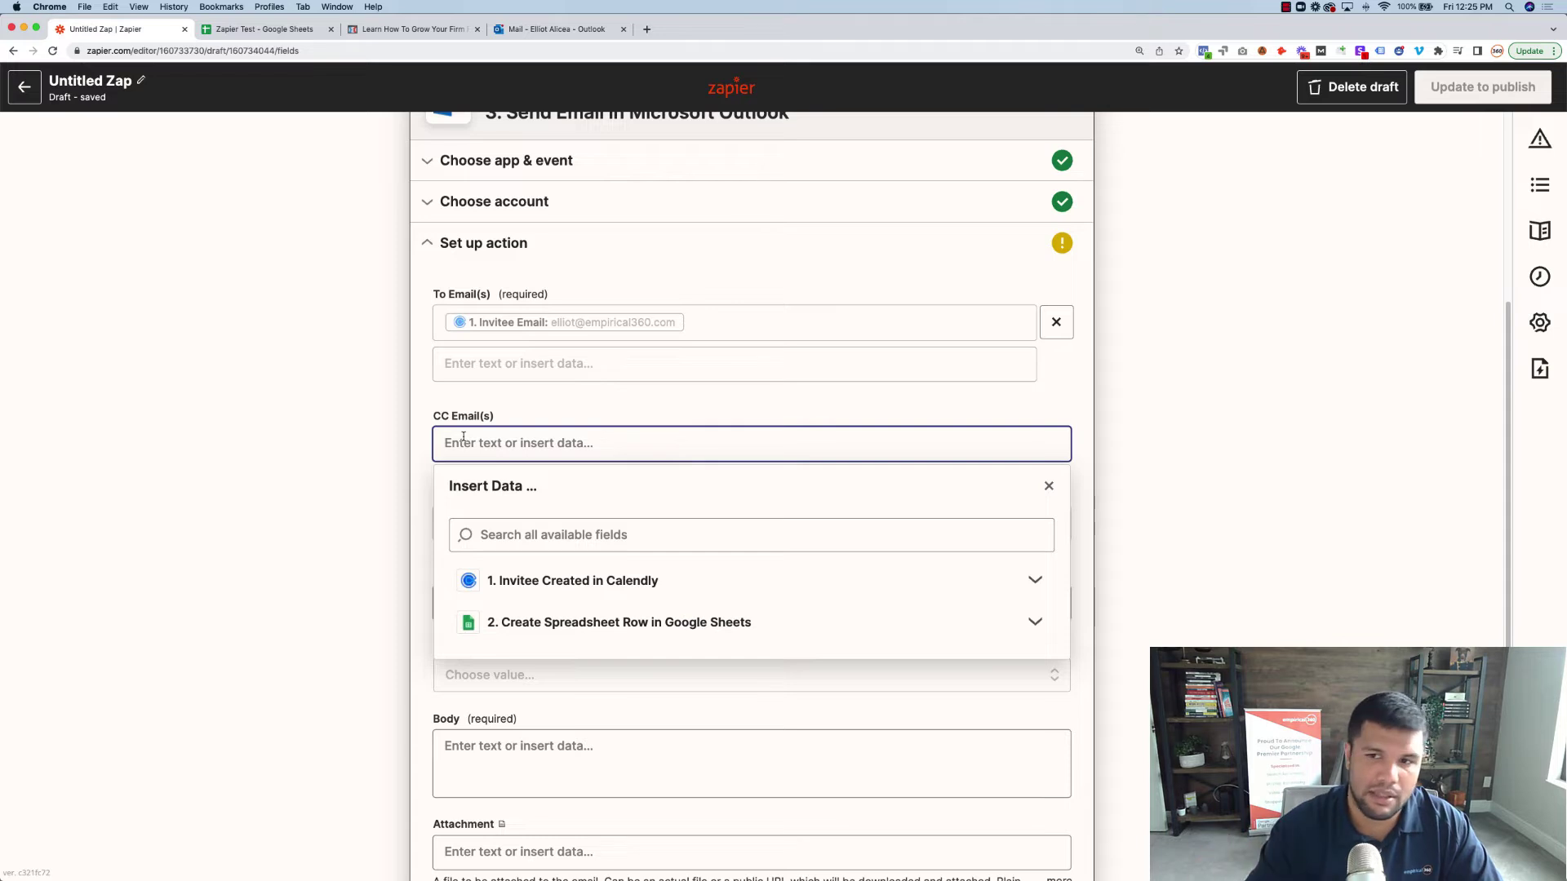
{"action": "left_click", "coordinate": [271, 417]}
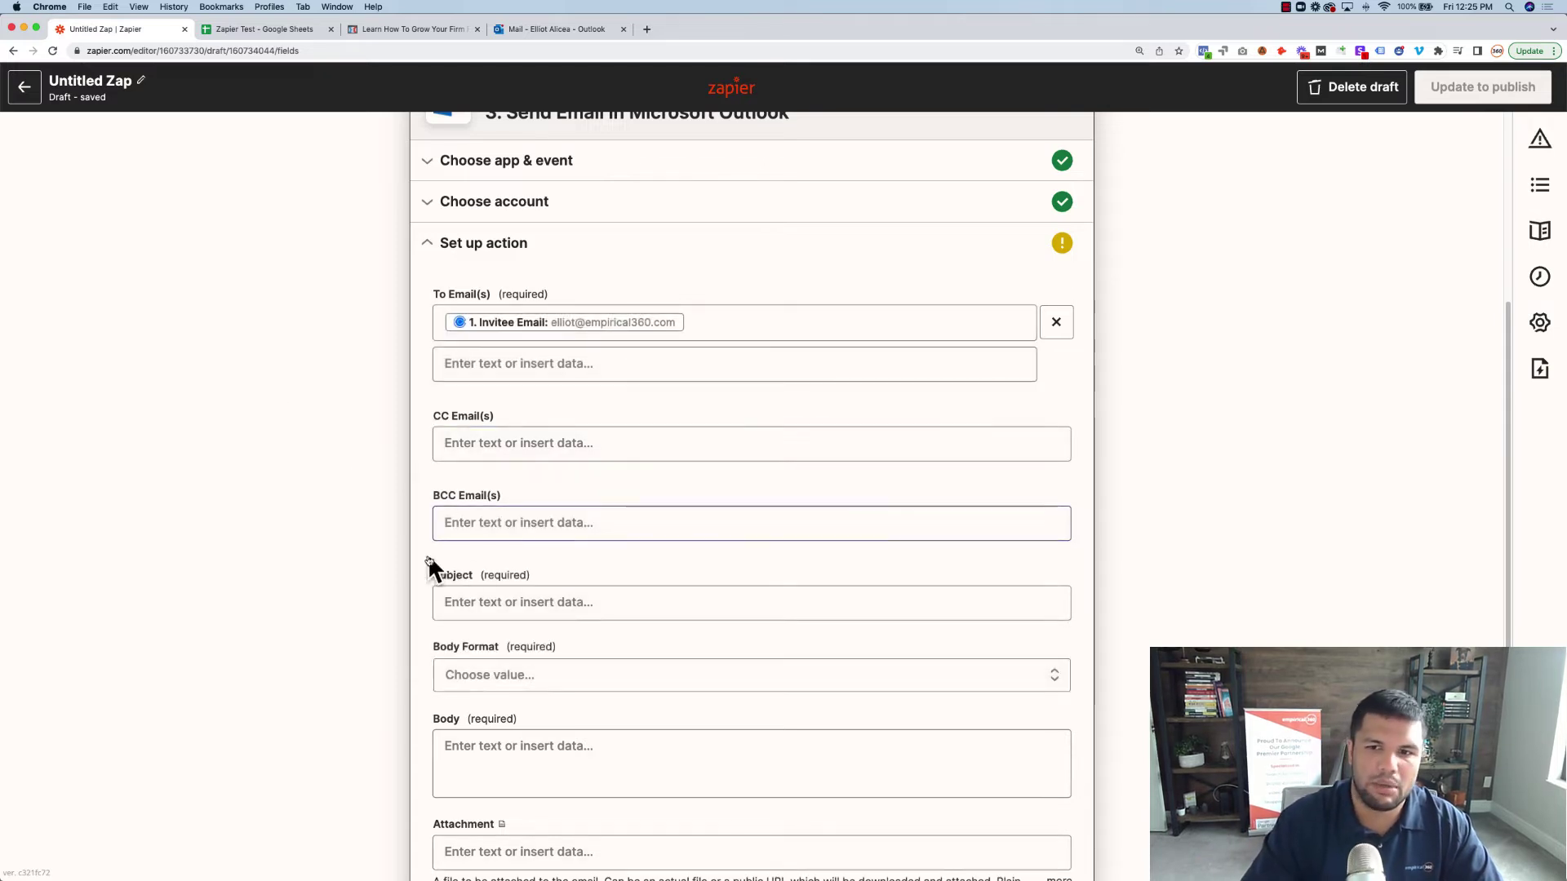
Set the email subject to "Thank you for booking on my calendar!" and the body format to Text
{"action": "scroll", "coordinate": [489, 563], "scroll_direction": "down", "scroll_amount": 2}
{"action": "left_click", "coordinate": [514, 491]}
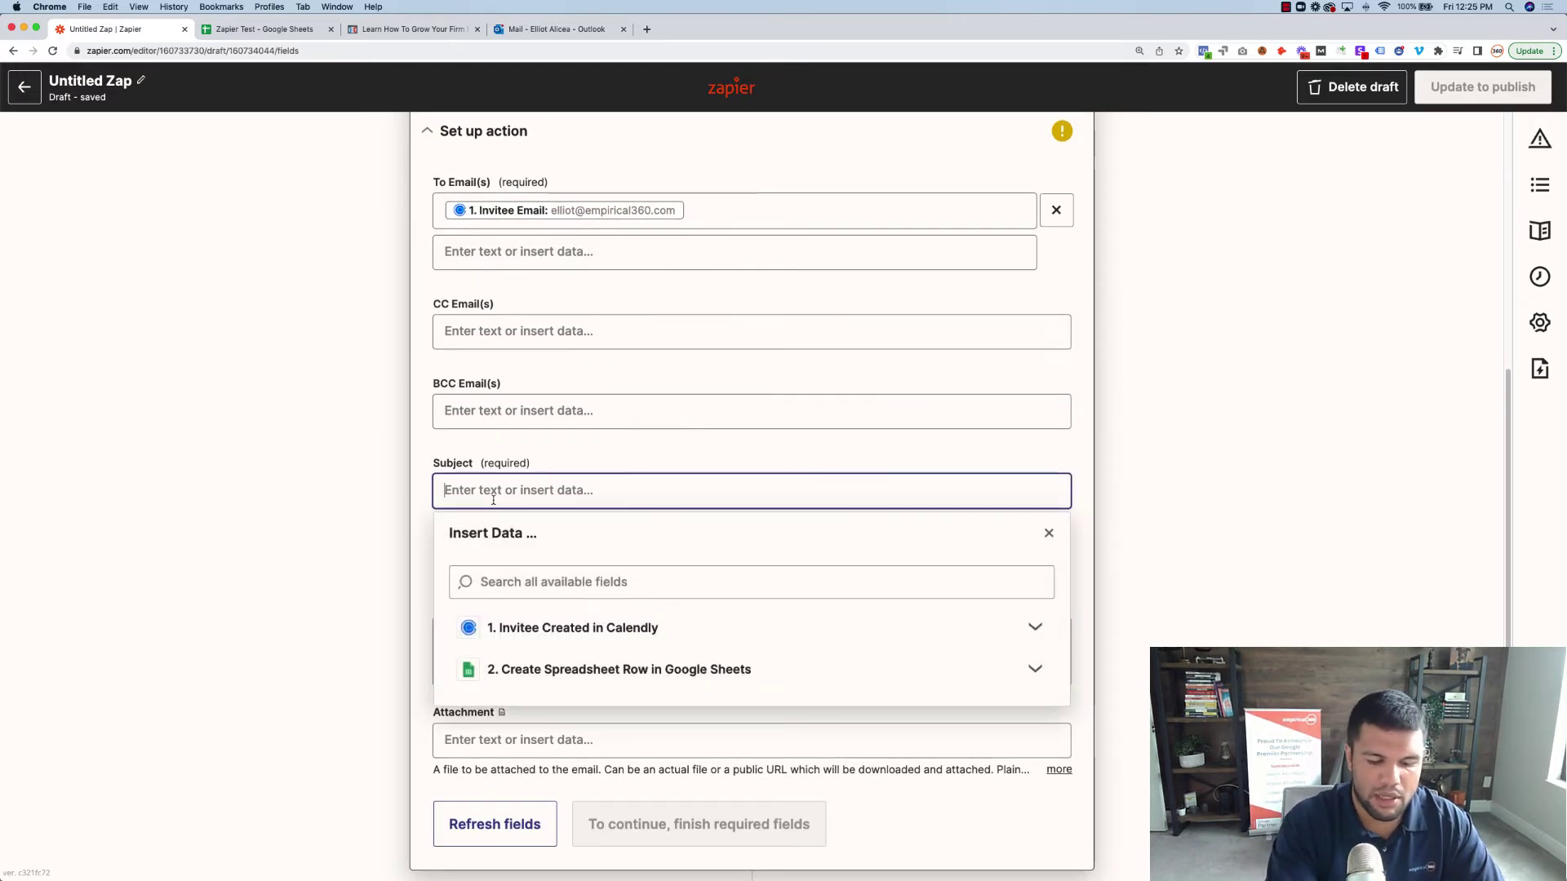
{"action": "type", "text": "Thank you for booking on my calendar!"}
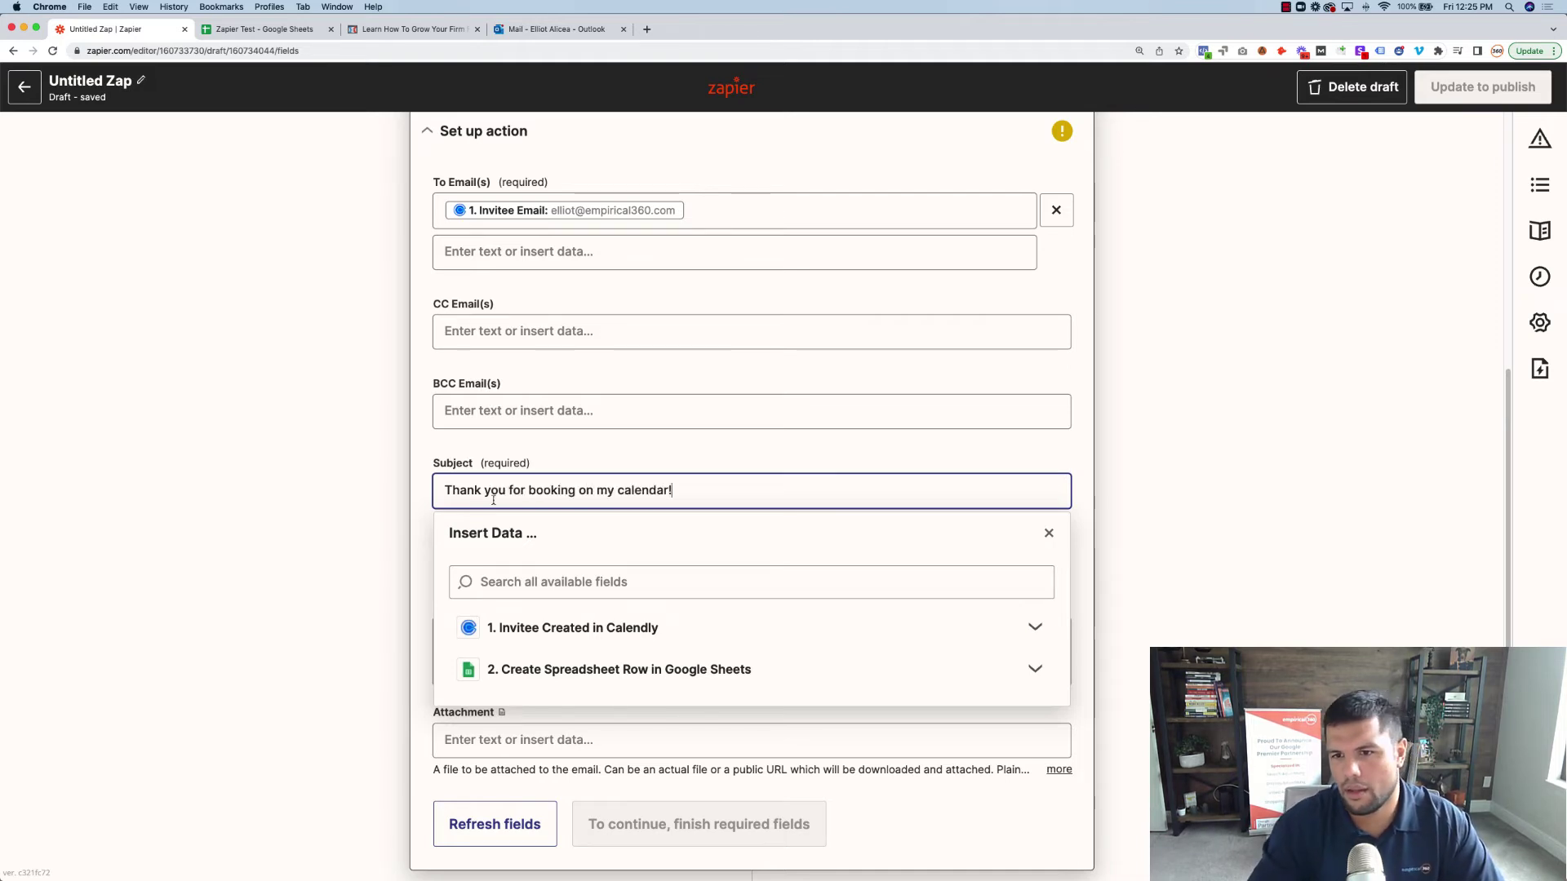
{"action": "left_click", "coordinate": [245, 588]}
{"action": "scroll", "coordinate": [351, 567], "scroll_direction": "down", "scroll_amount": 2}
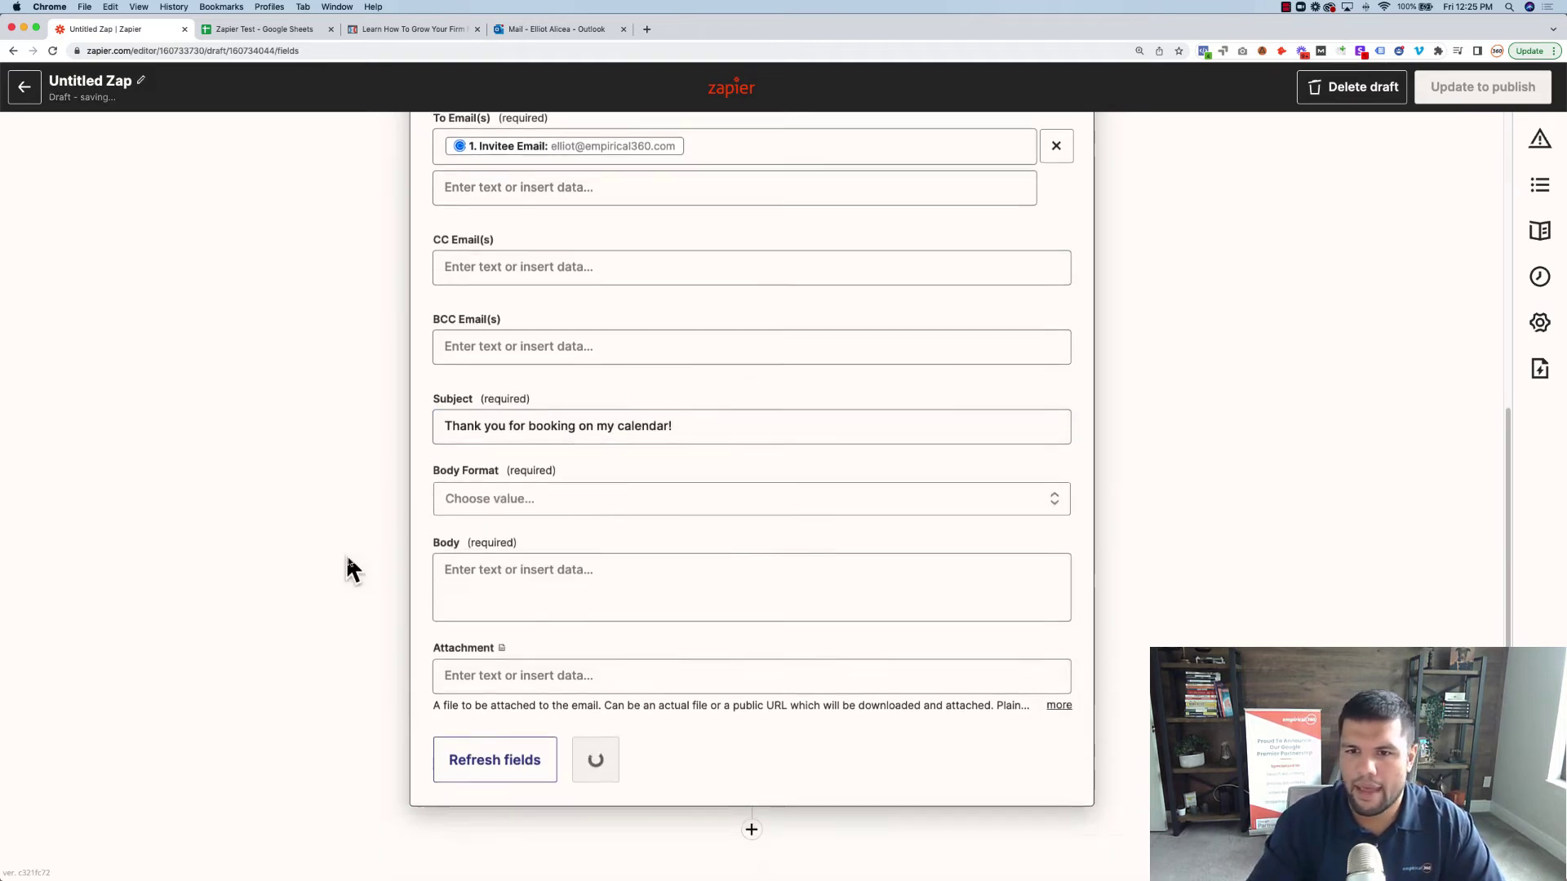
{"action": "left_click", "coordinate": [587, 481]}
{"action": "left_click", "coordinate": [490, 649]}
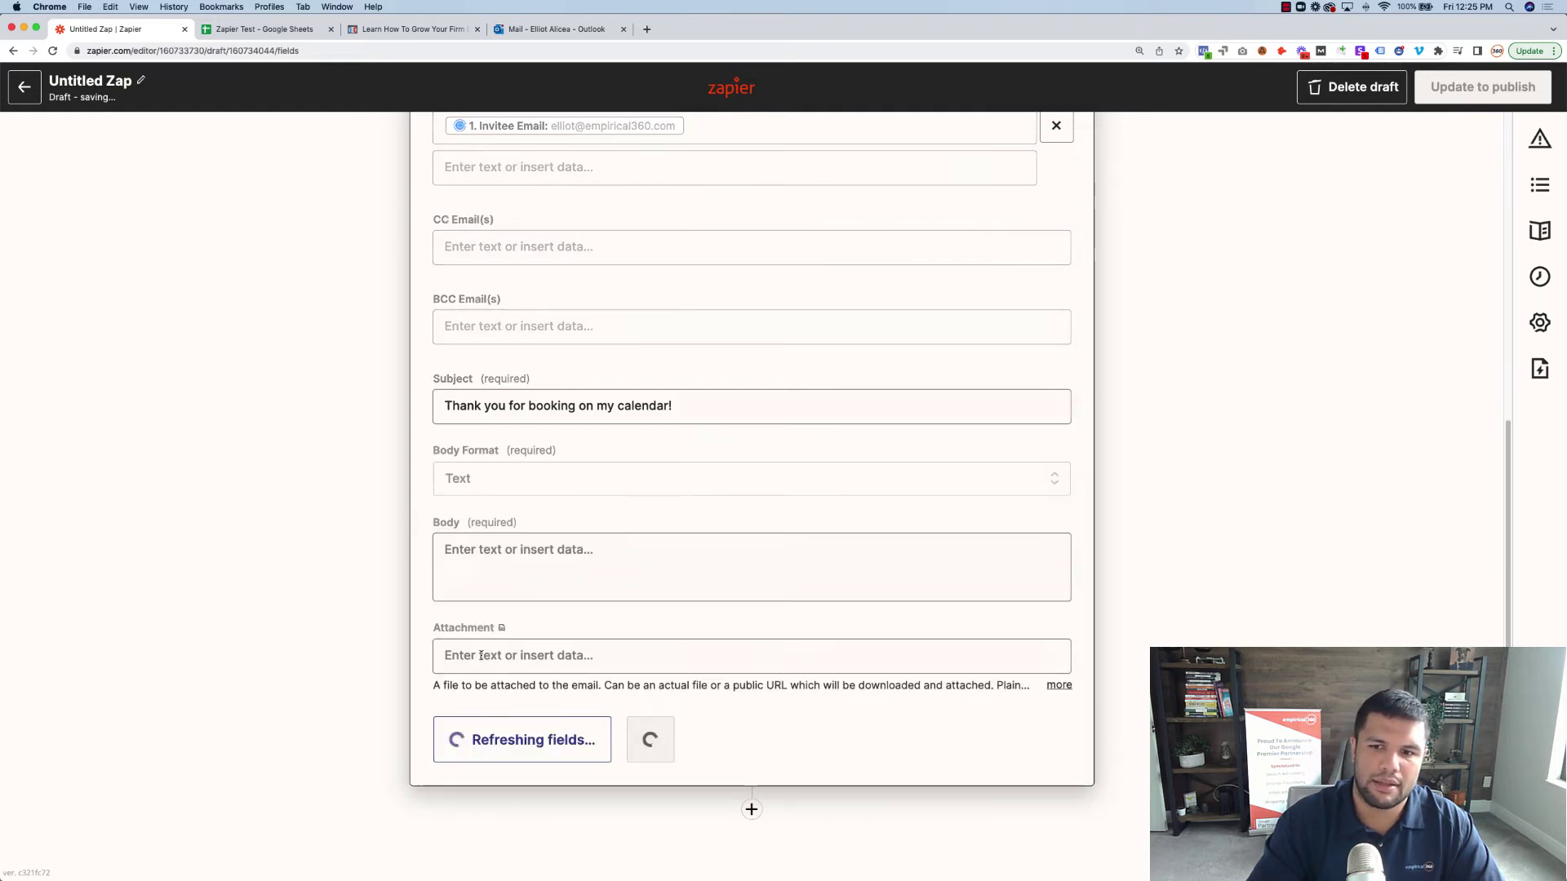
Write the body as "Hey", the Calendly Invitee Name and "!", followed below by "Thank you for booking! Looking forward to speaking"
{"action": "left_click", "coordinate": [517, 573]}
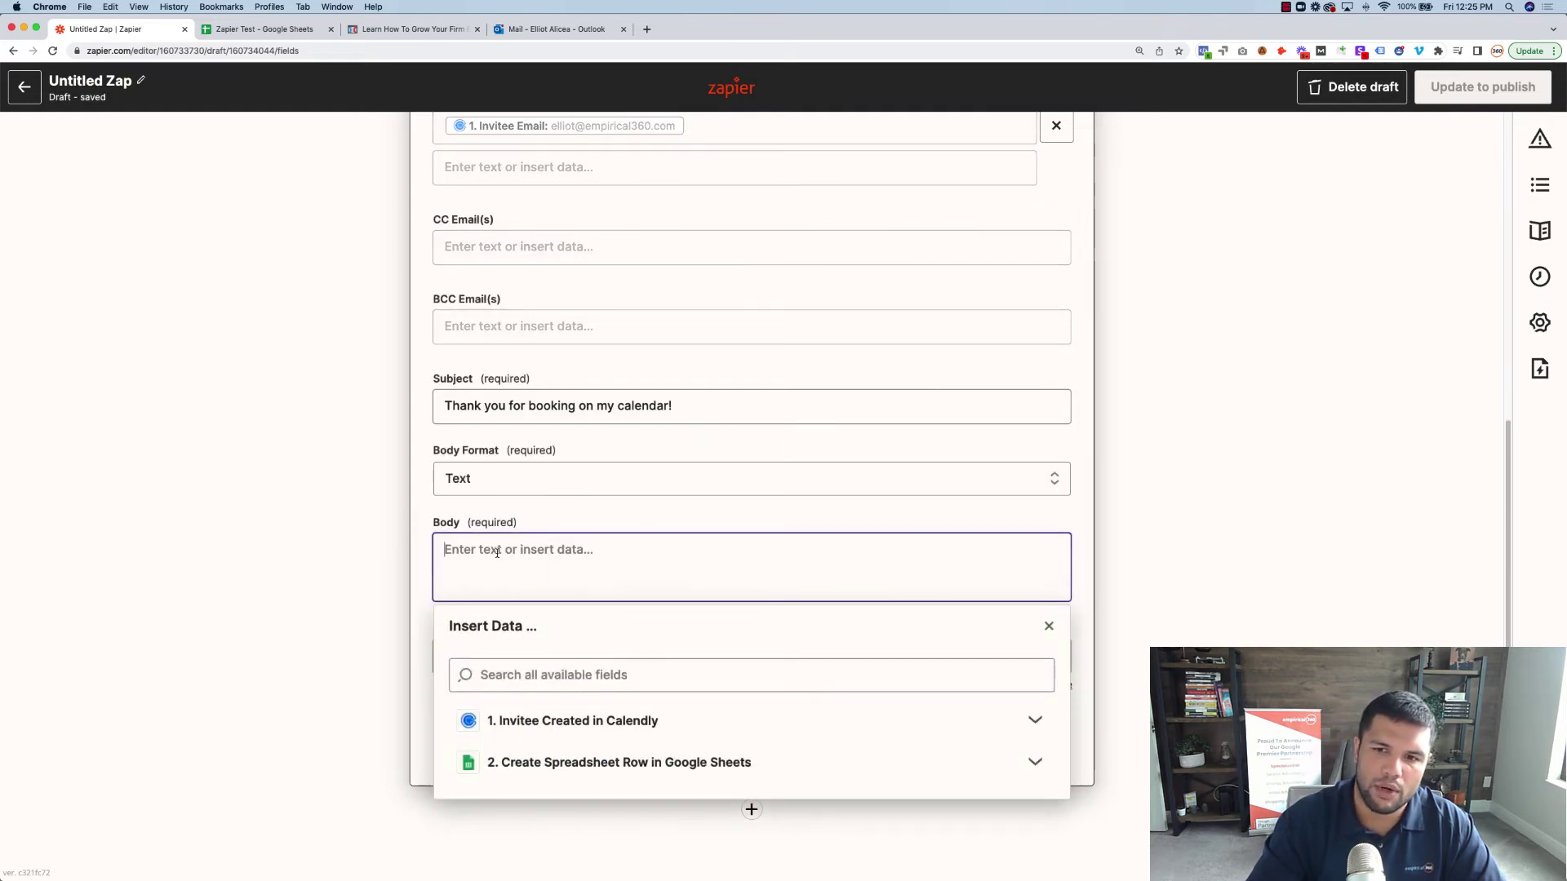
{"action": "type", "text": "Hey"}
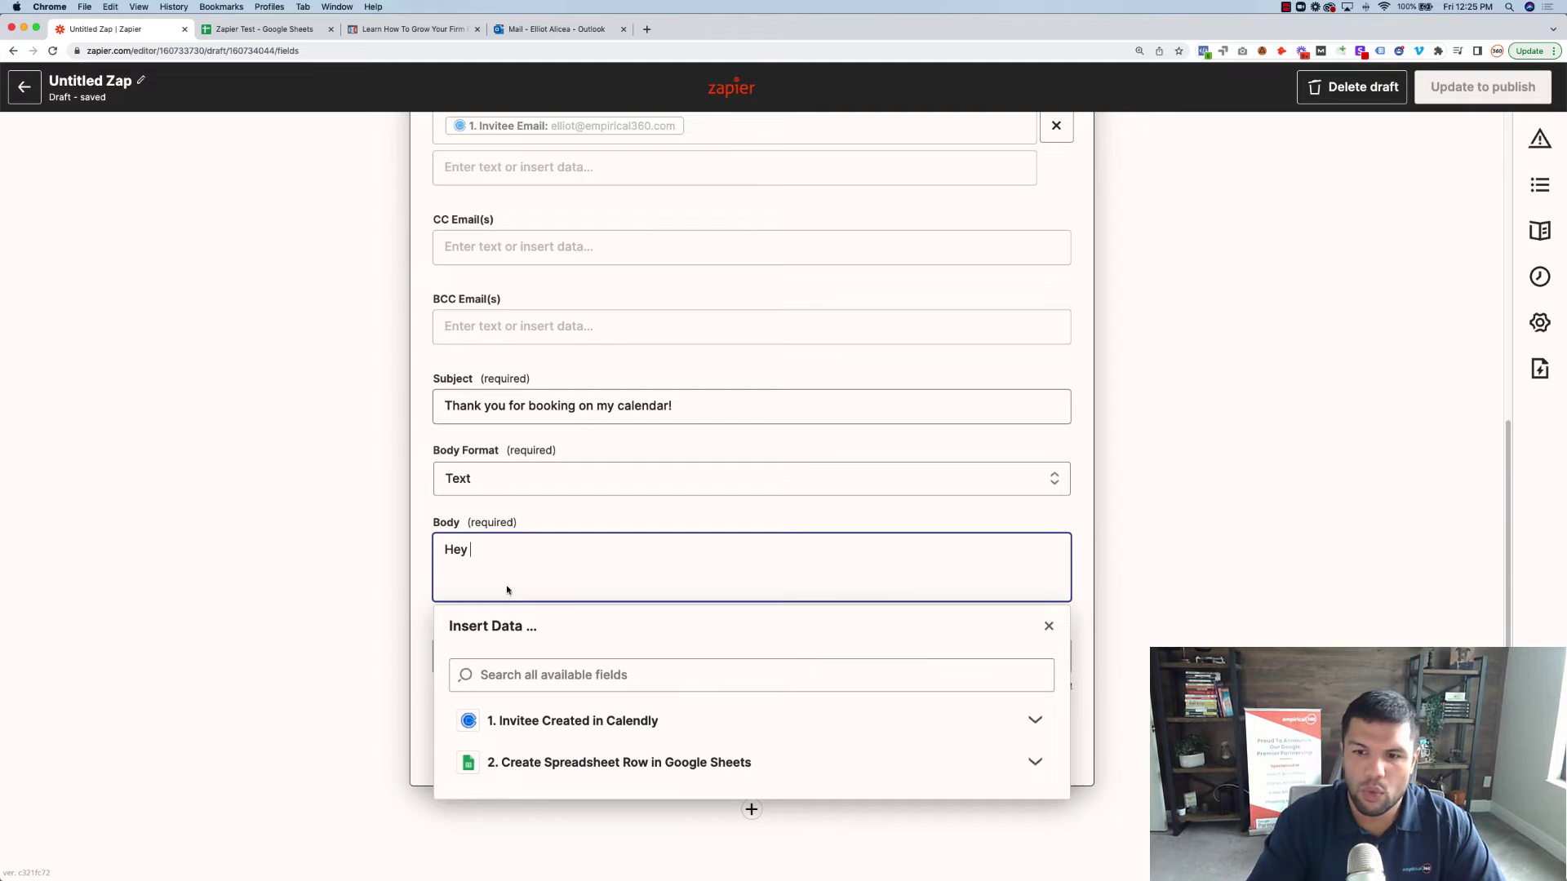
{"action": "left_click", "coordinate": [633, 716]}
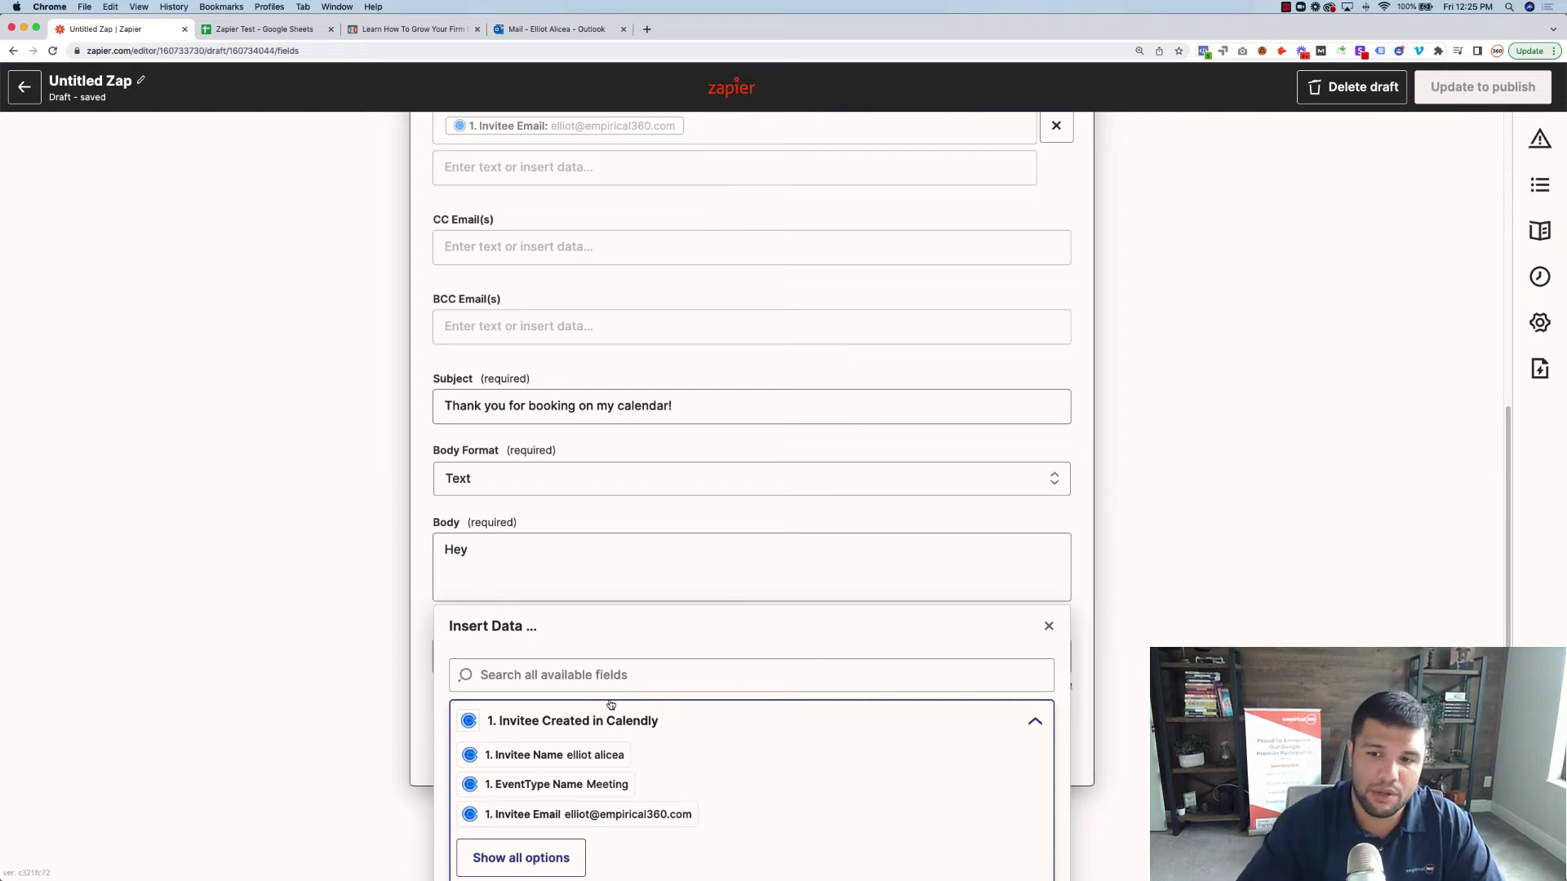
{"action": "left_click", "coordinate": [546, 757]}
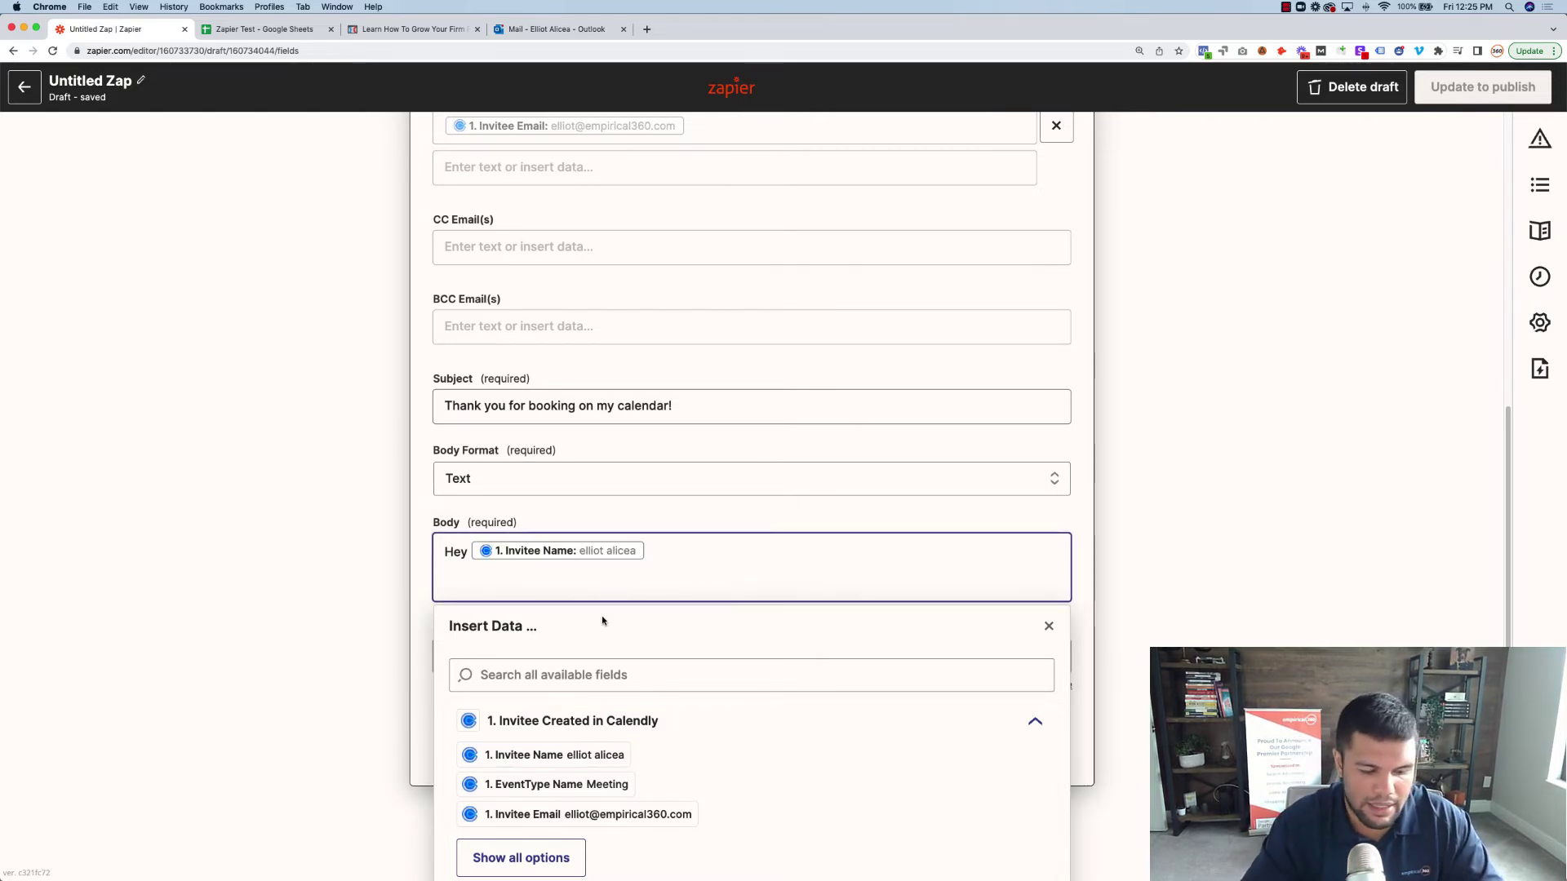
{"action": "type", "text": "!"}
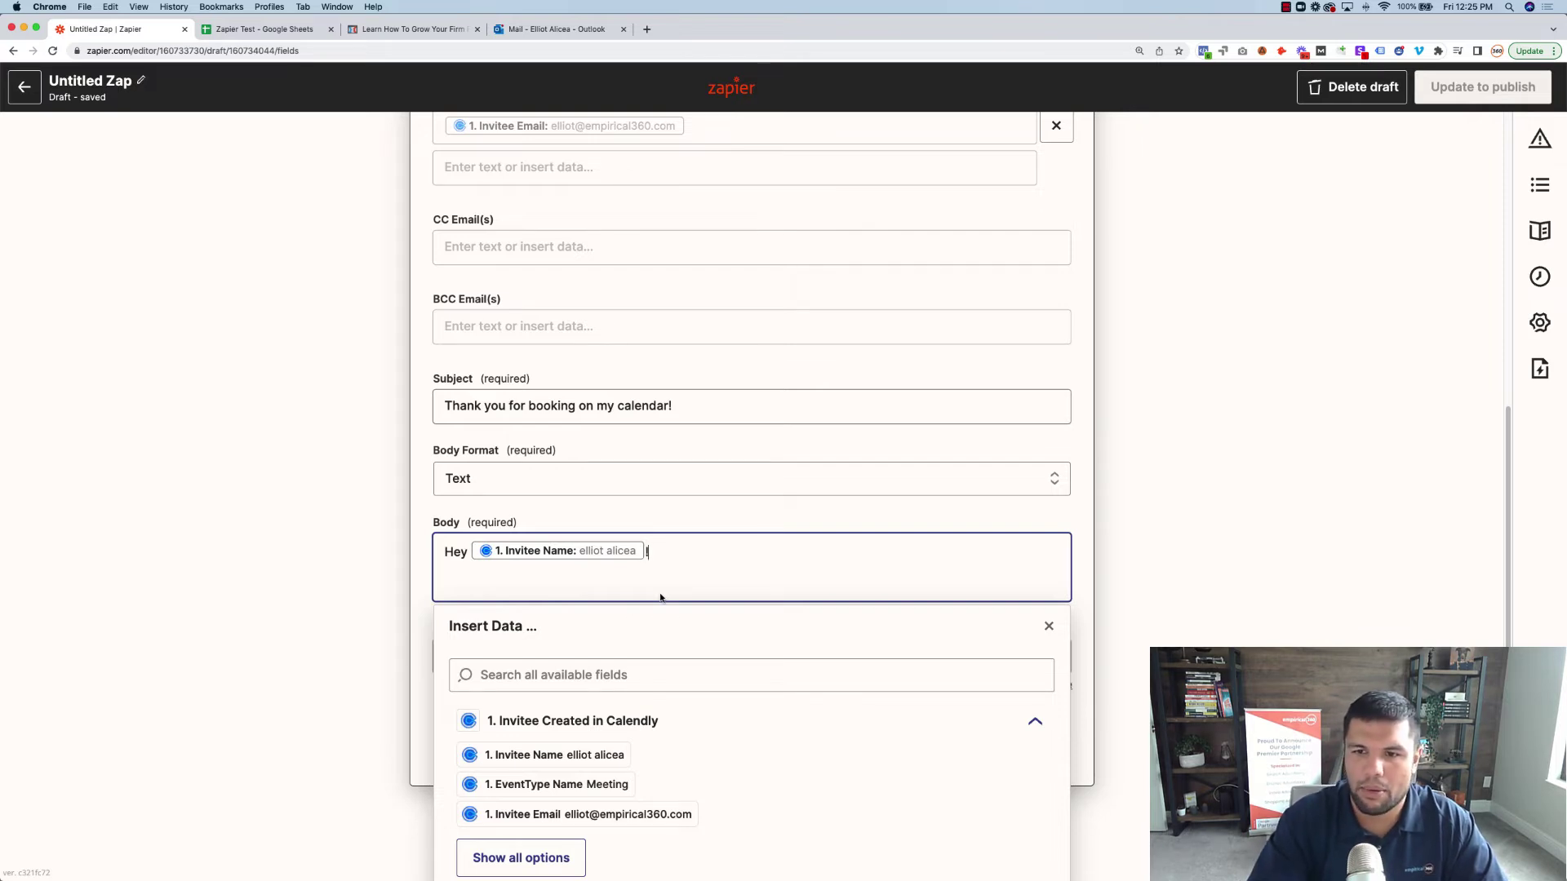
{"action": "key", "text": "Return"}
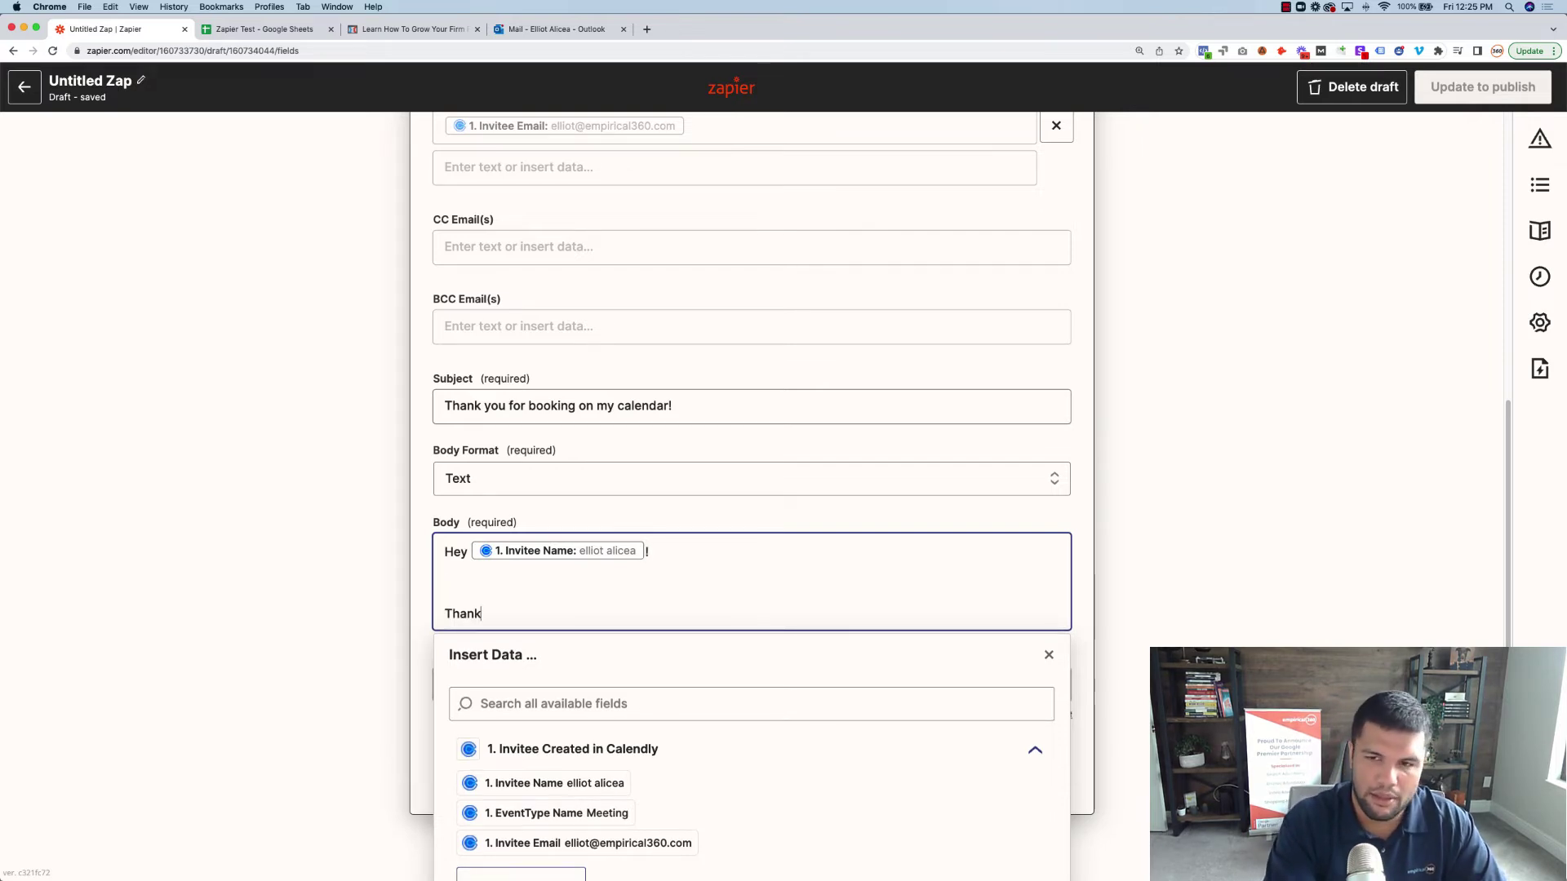
{"action": "type", "text": "Thank you for booking! Looking forward to speaking"}
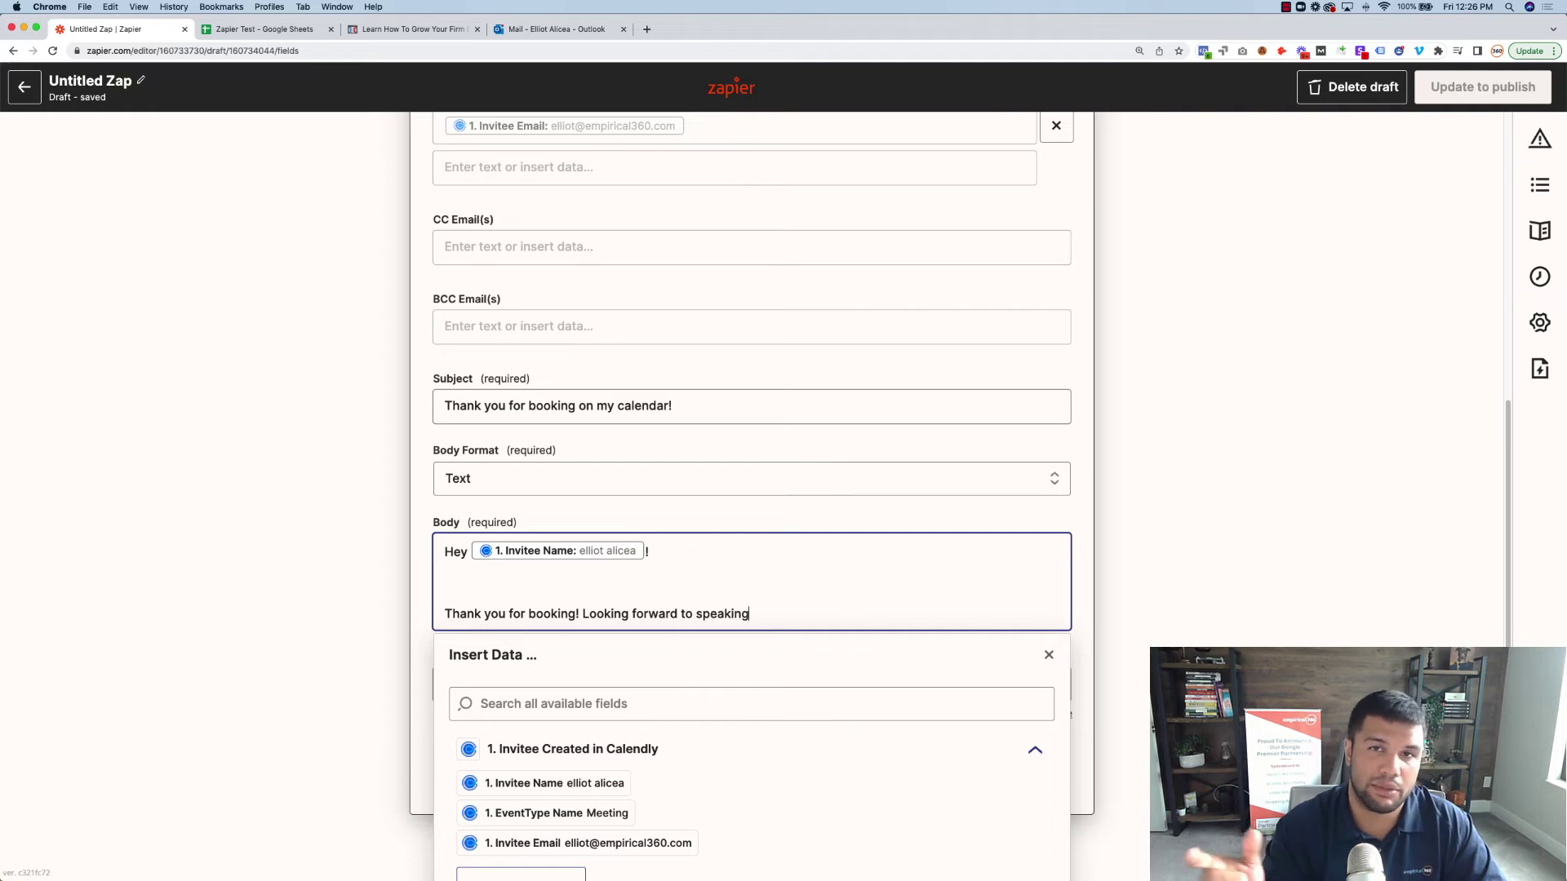
Add the Calendly Event Start Time Pretty value at the end of the body, with "at" after "speaking"
{"action": "scroll", "coordinate": [660, 595], "scroll_direction": "down", "scroll_amount": 1}
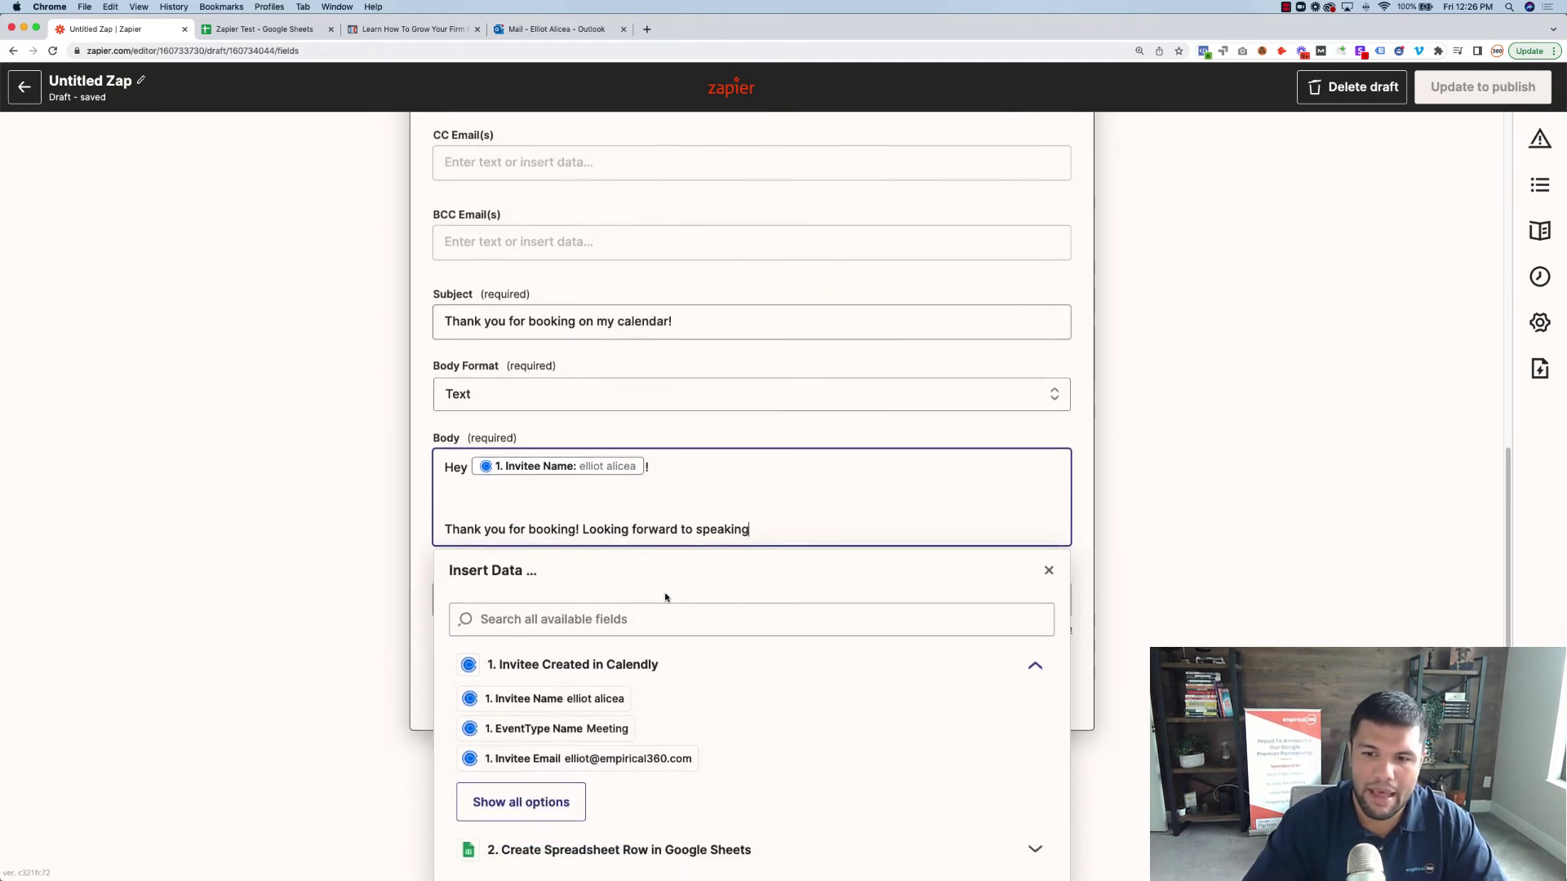
{"action": "left_click", "coordinate": [517, 794]}
{"action": "scroll", "coordinate": [395, 674], "scroll_direction": "down", "scroll_amount": 4}
{"action": "scroll", "coordinate": [395, 674], "scroll_direction": "down", "scroll_amount": 1}
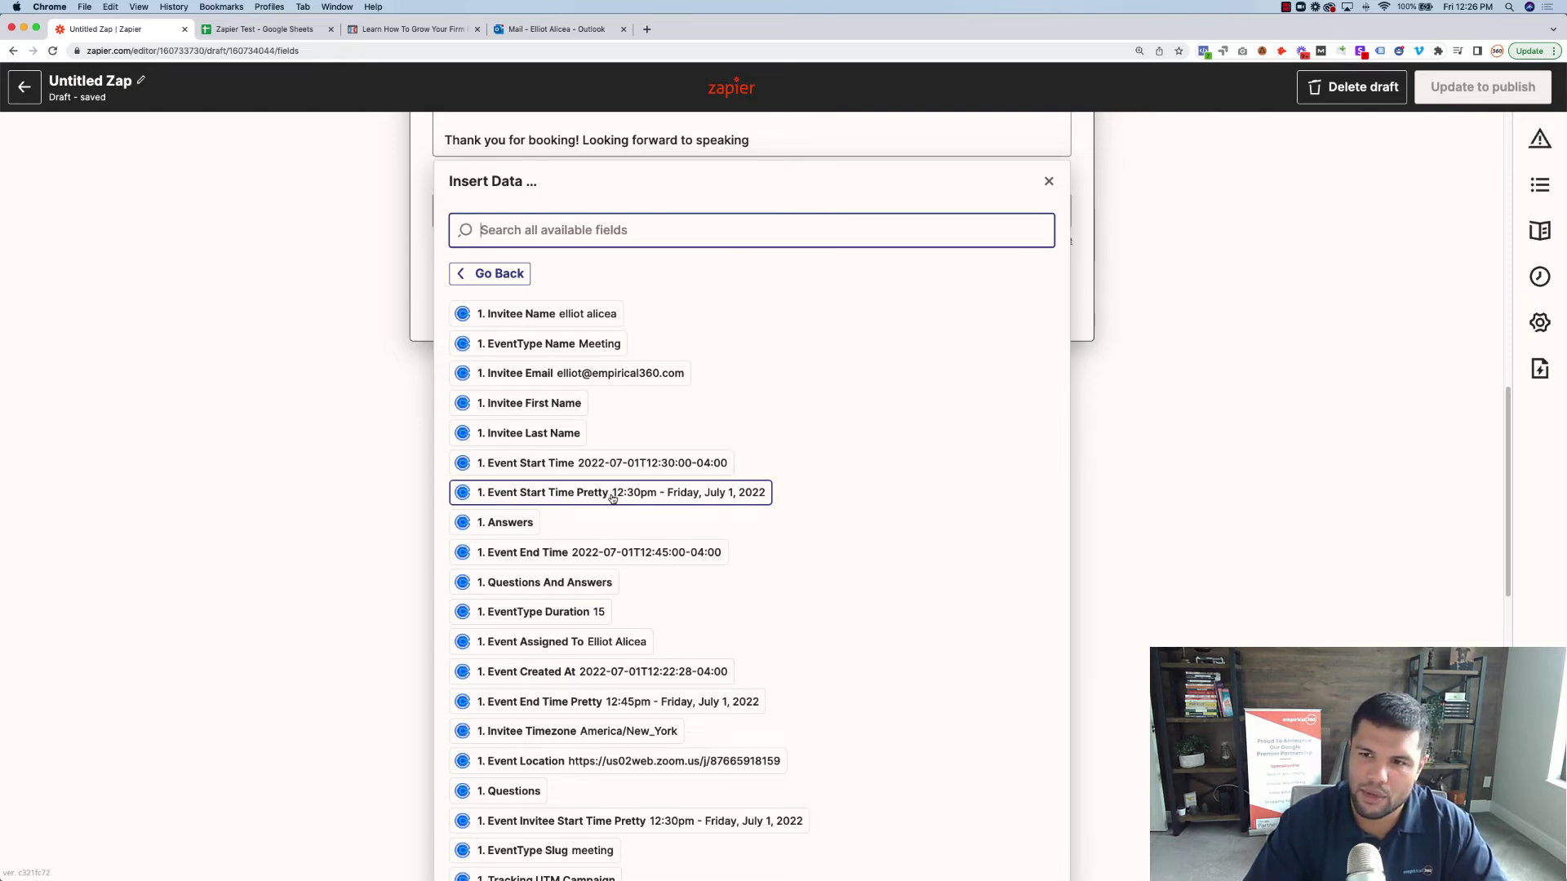
{"action": "left_click", "coordinate": [653, 499]}
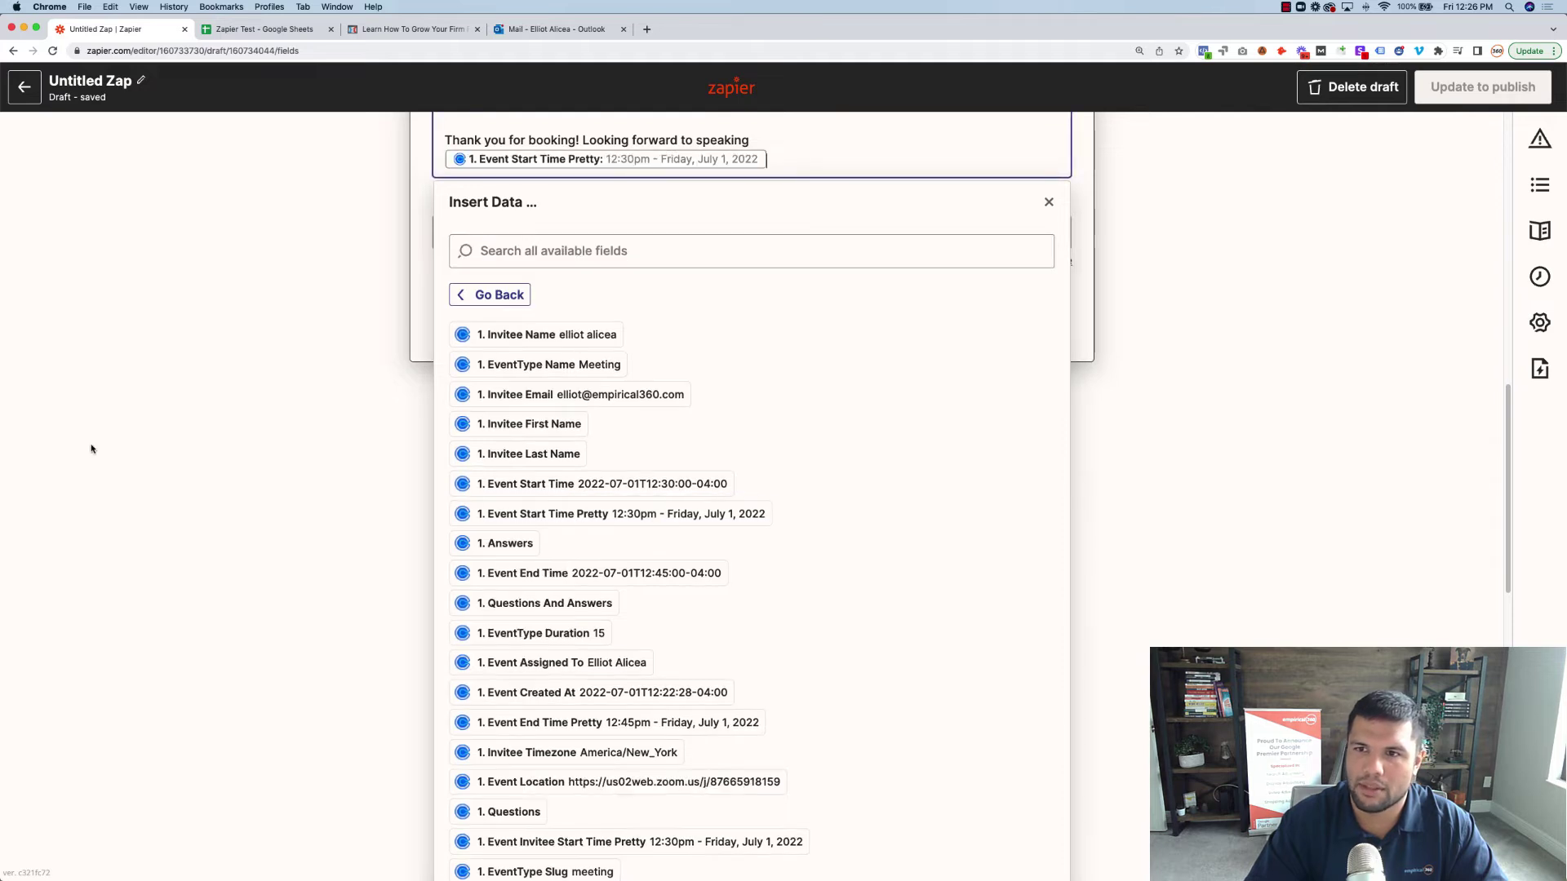
{"action": "left_click", "coordinate": [197, 429]}
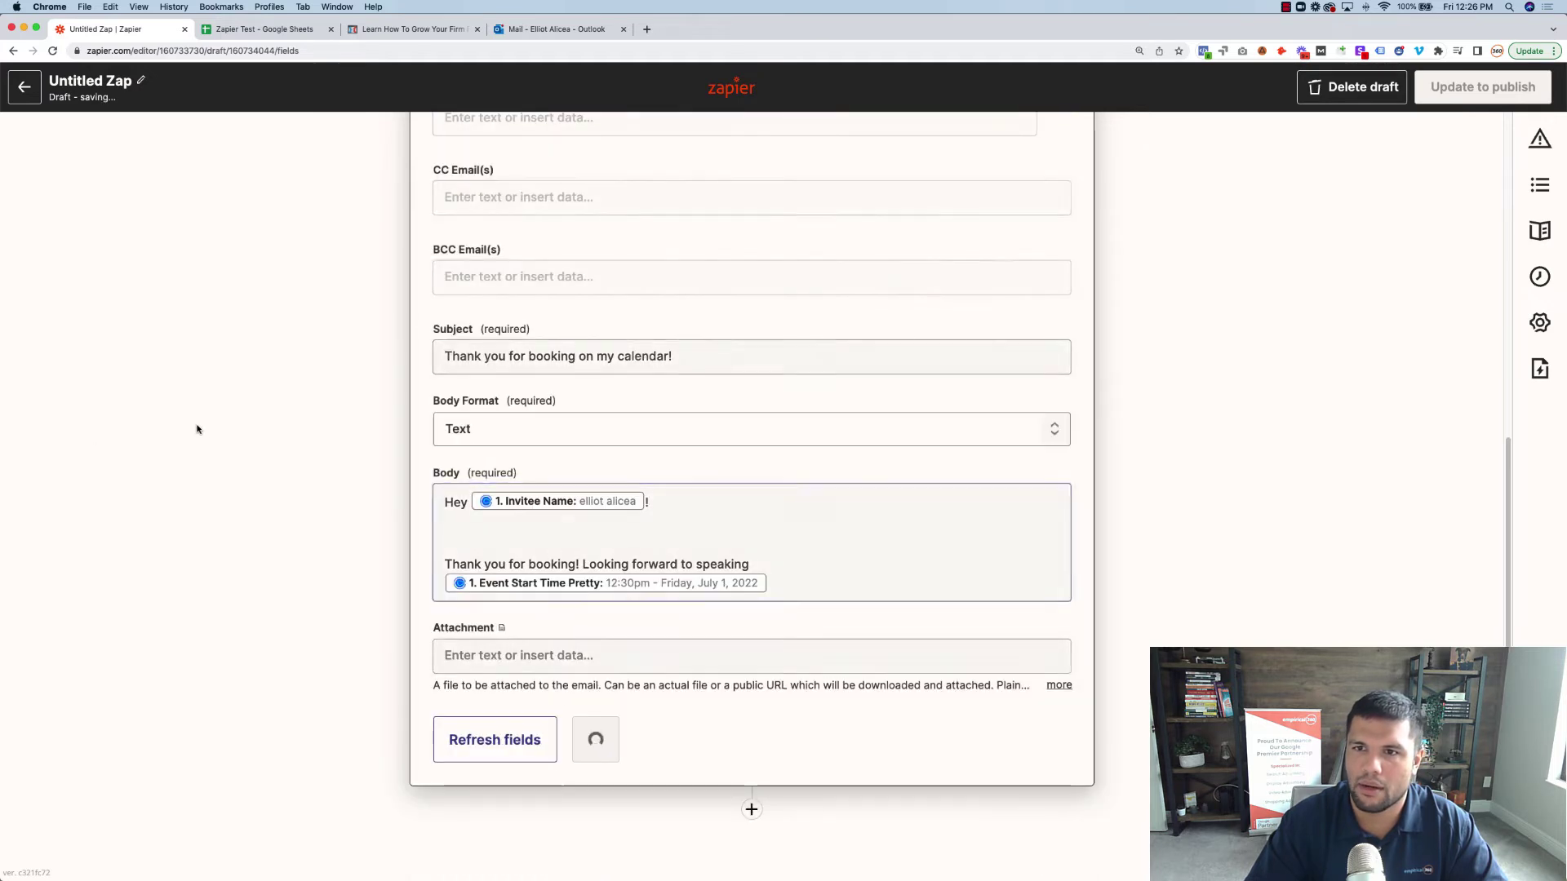
{"action": "left_click", "coordinate": [776, 563]}
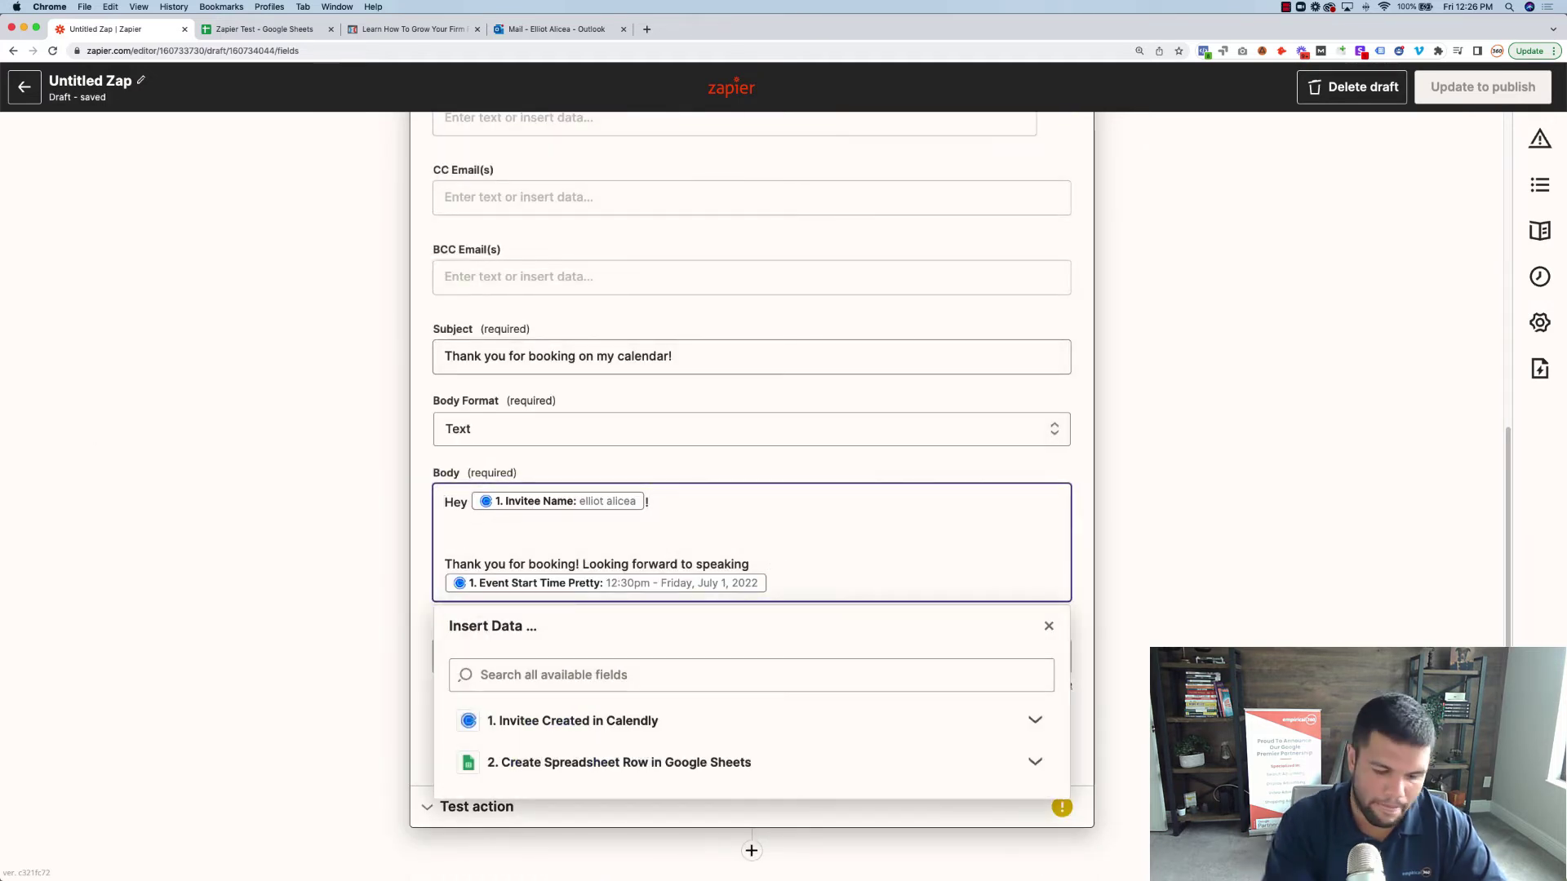
{"action": "type", "text": "at"}
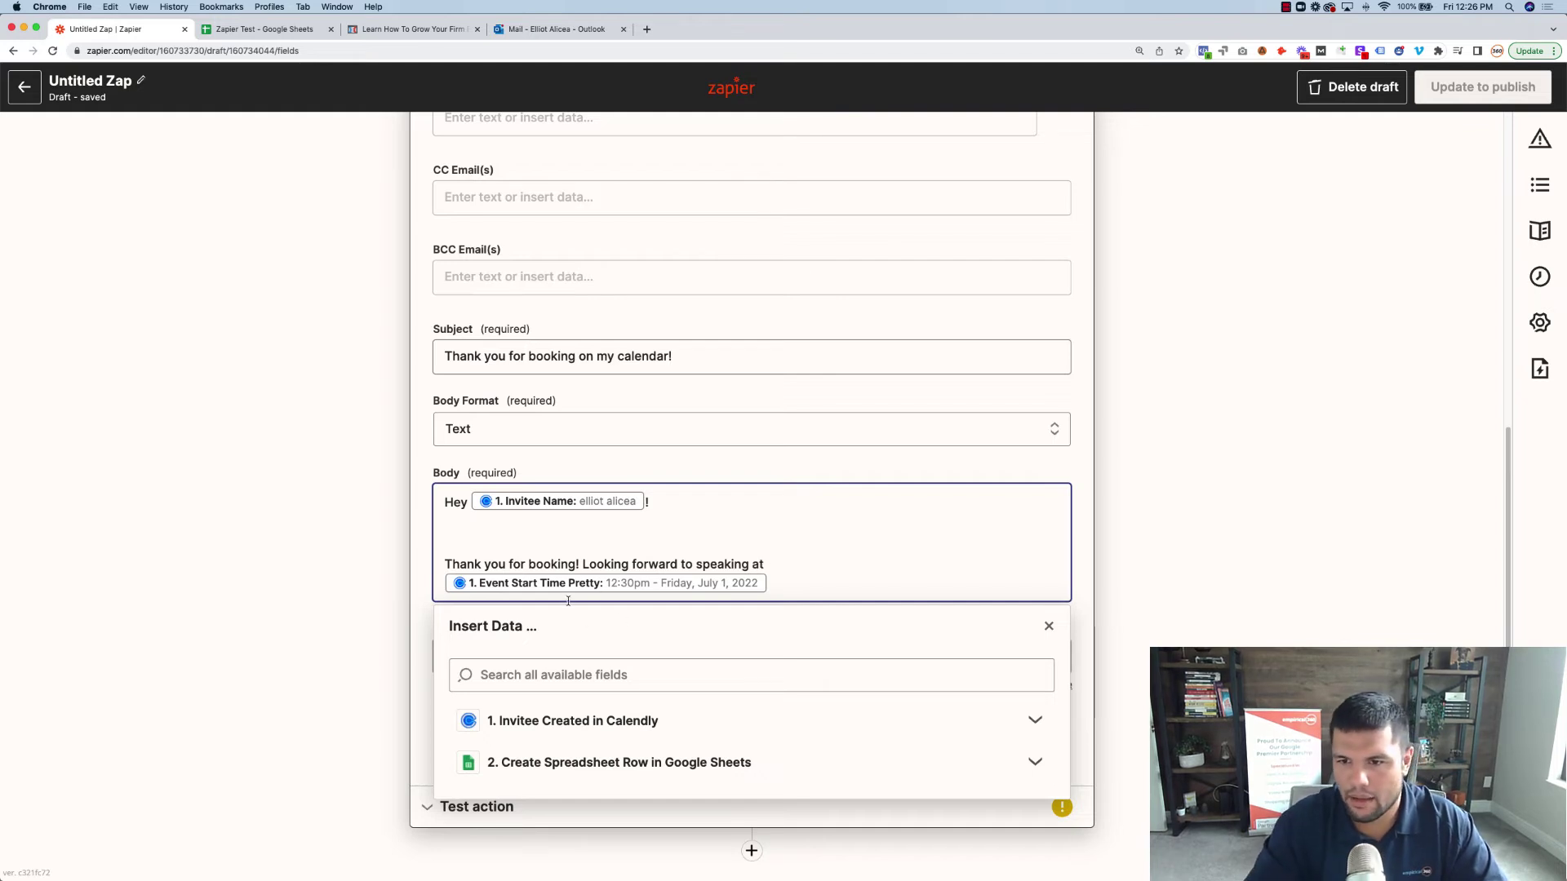
{"action": "left_click", "coordinate": [237, 618]}
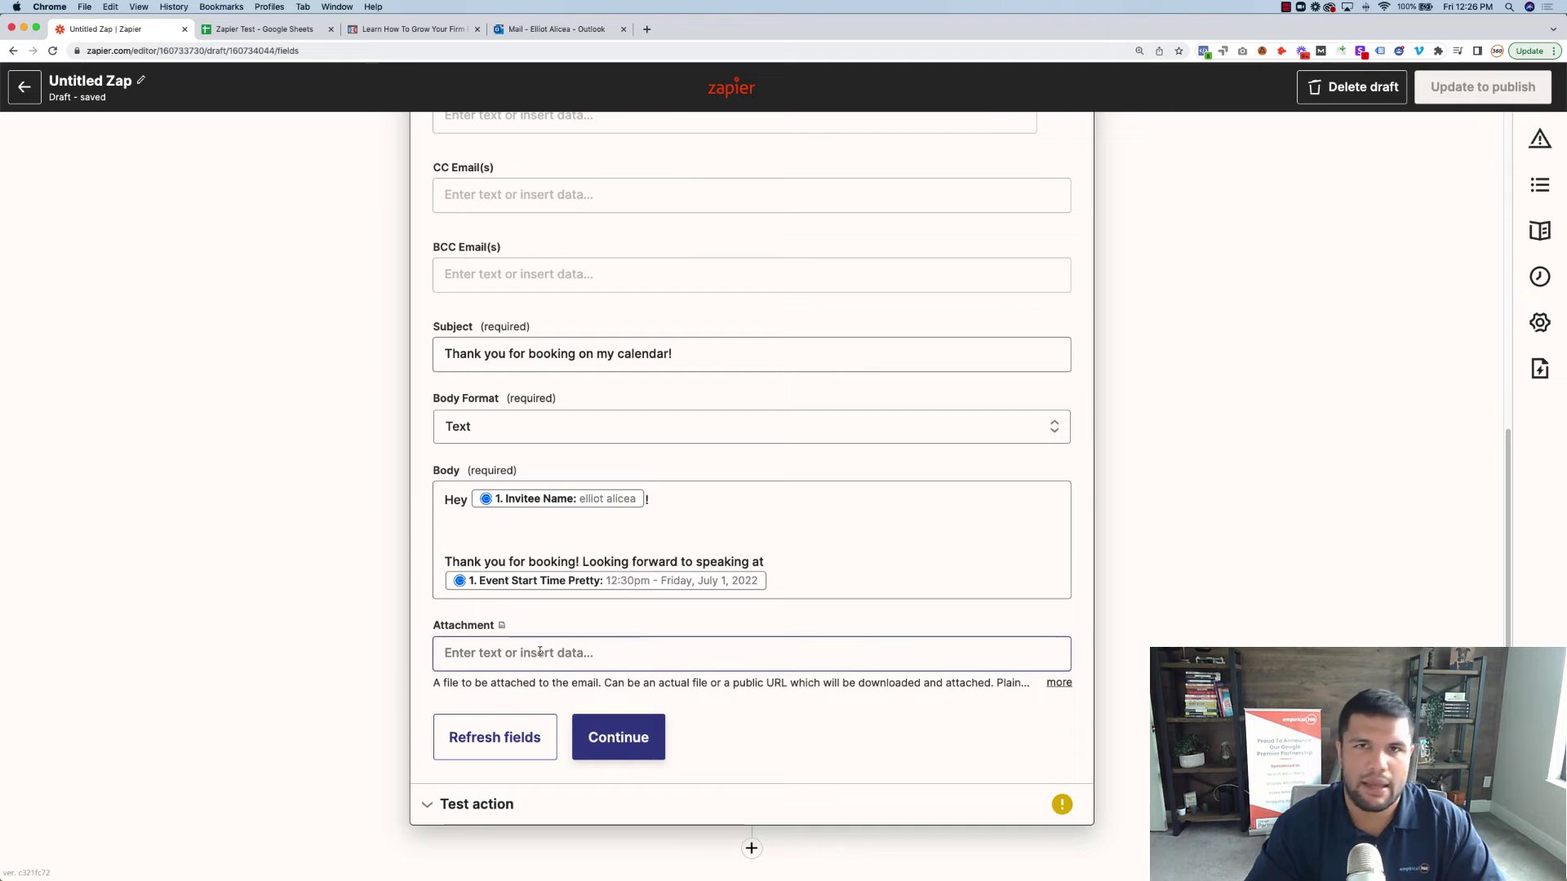
Accept the email action setup and test it by sending the email through Microsoft Outlook
{"action": "scroll", "coordinate": [389, 630], "scroll_direction": "down", "scroll_amount": 1}
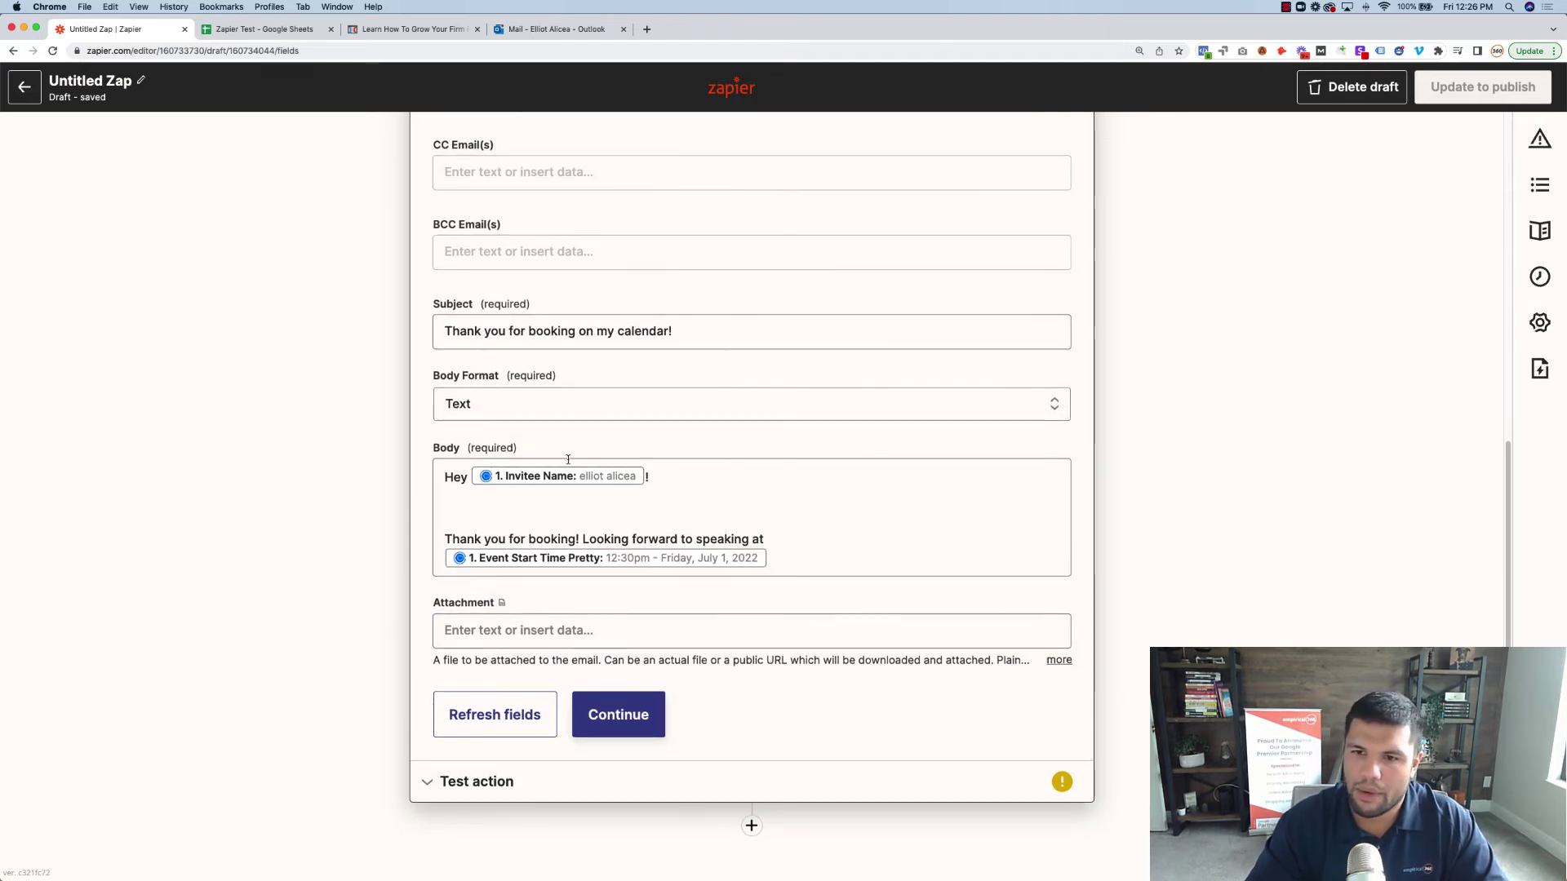
{"action": "left_click", "coordinate": [618, 714]}
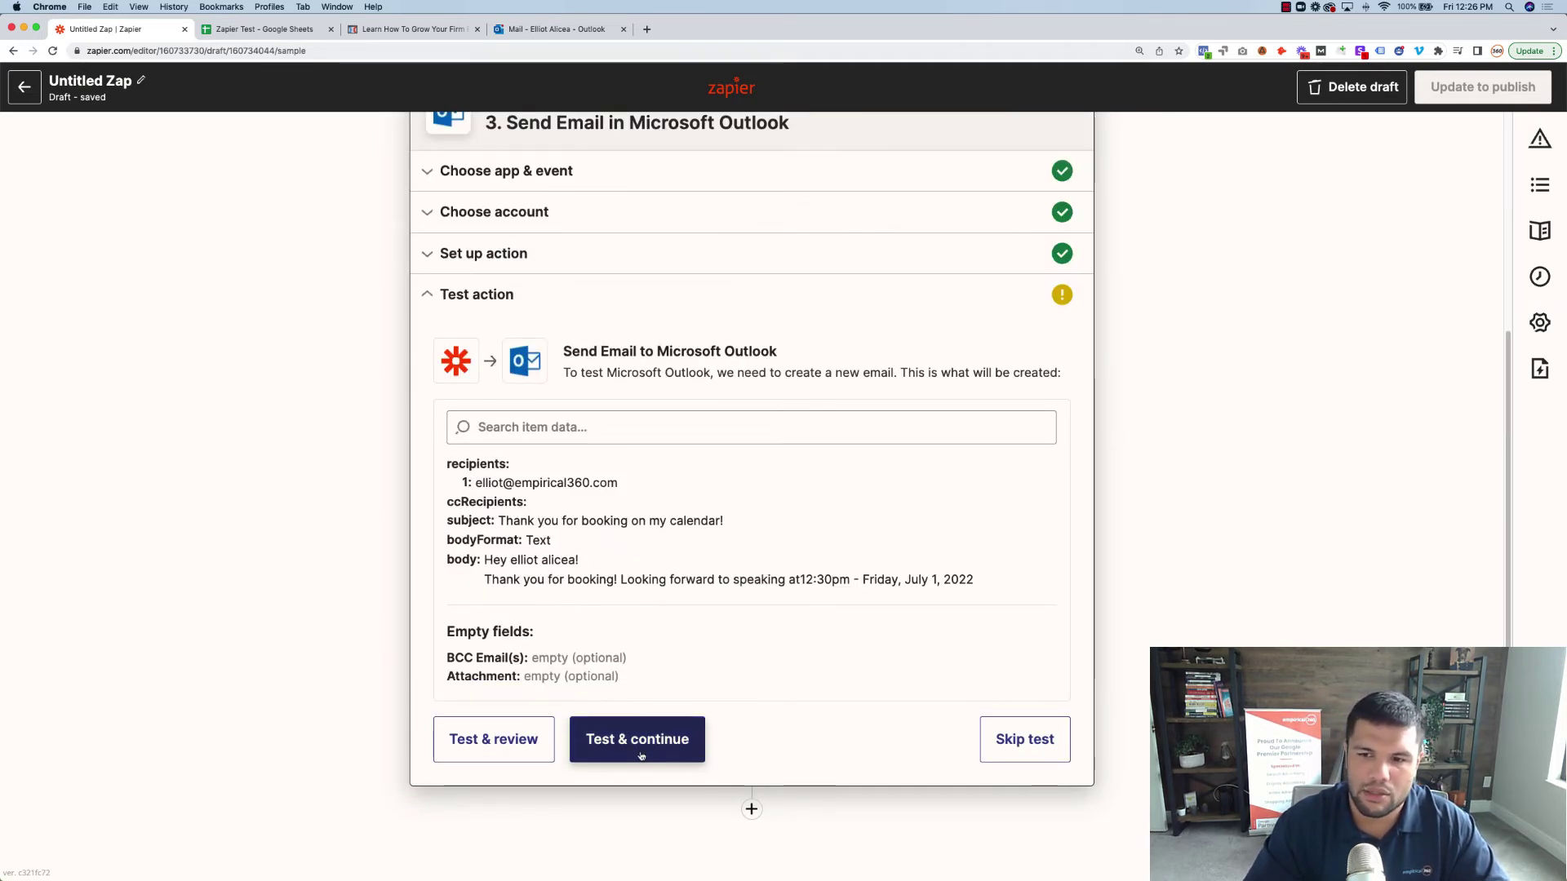
{"action": "left_click", "coordinate": [660, 739]}
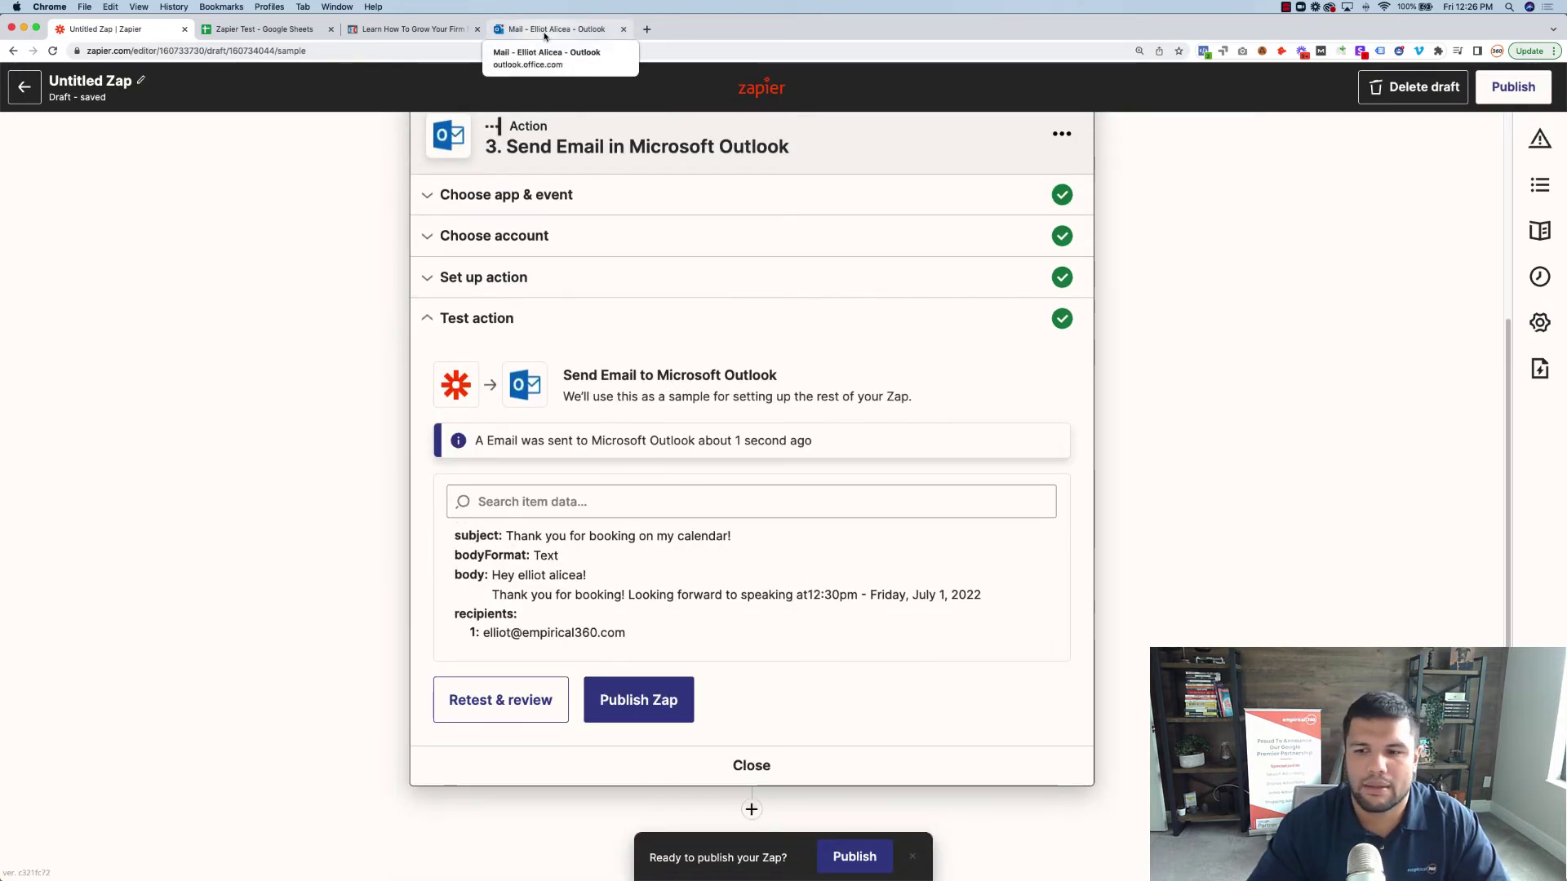
Switch to the Outlook inbox, open the "Thank you for booking on my calendar!" test email and check its body text
{"action": "left_click", "coordinate": [545, 36]}
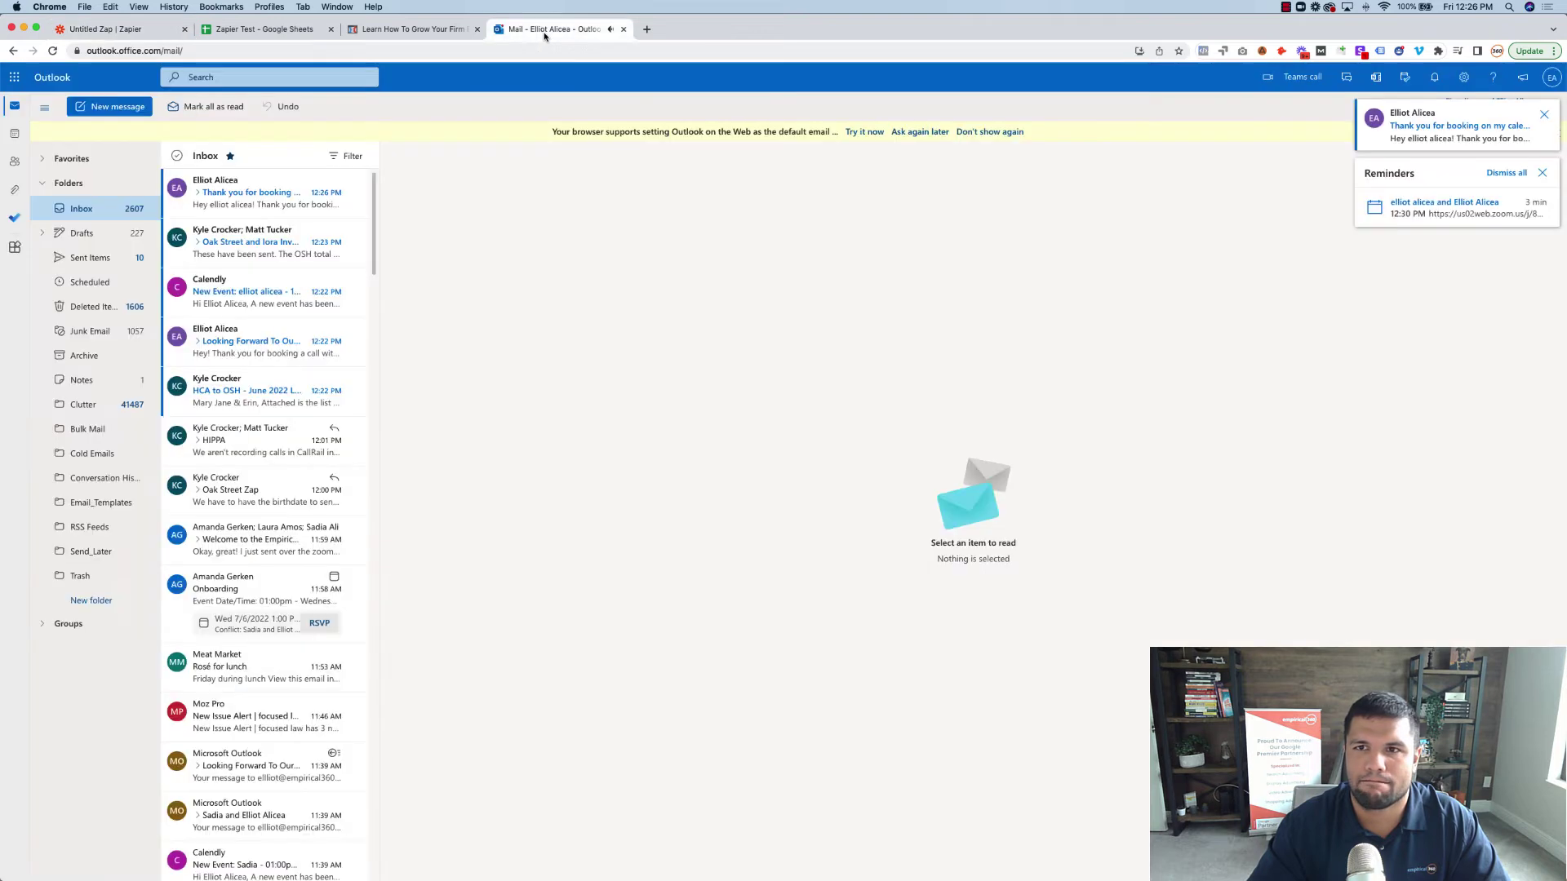
{"action": "left_click", "coordinate": [280, 209]}
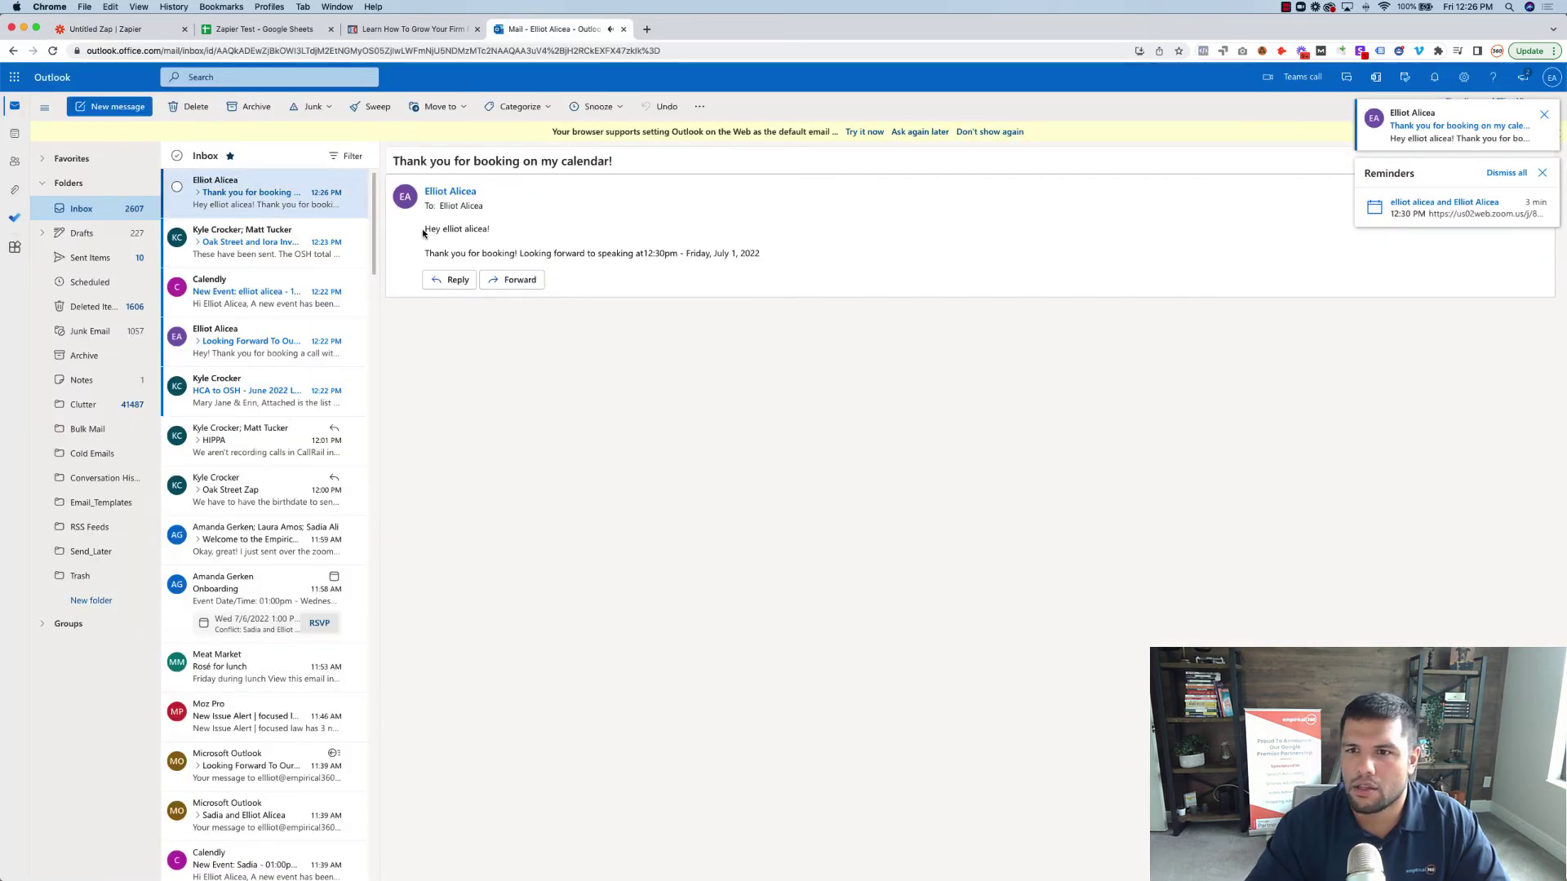
{"action": "left_click_drag", "start_coordinate": [431, 230], "coordinate": [739, 254]}
Switch back to Zapier, close the tested Outlook action and add SMS by Zapier as the fourth step
{"action": "left_click", "coordinate": [148, 33]}
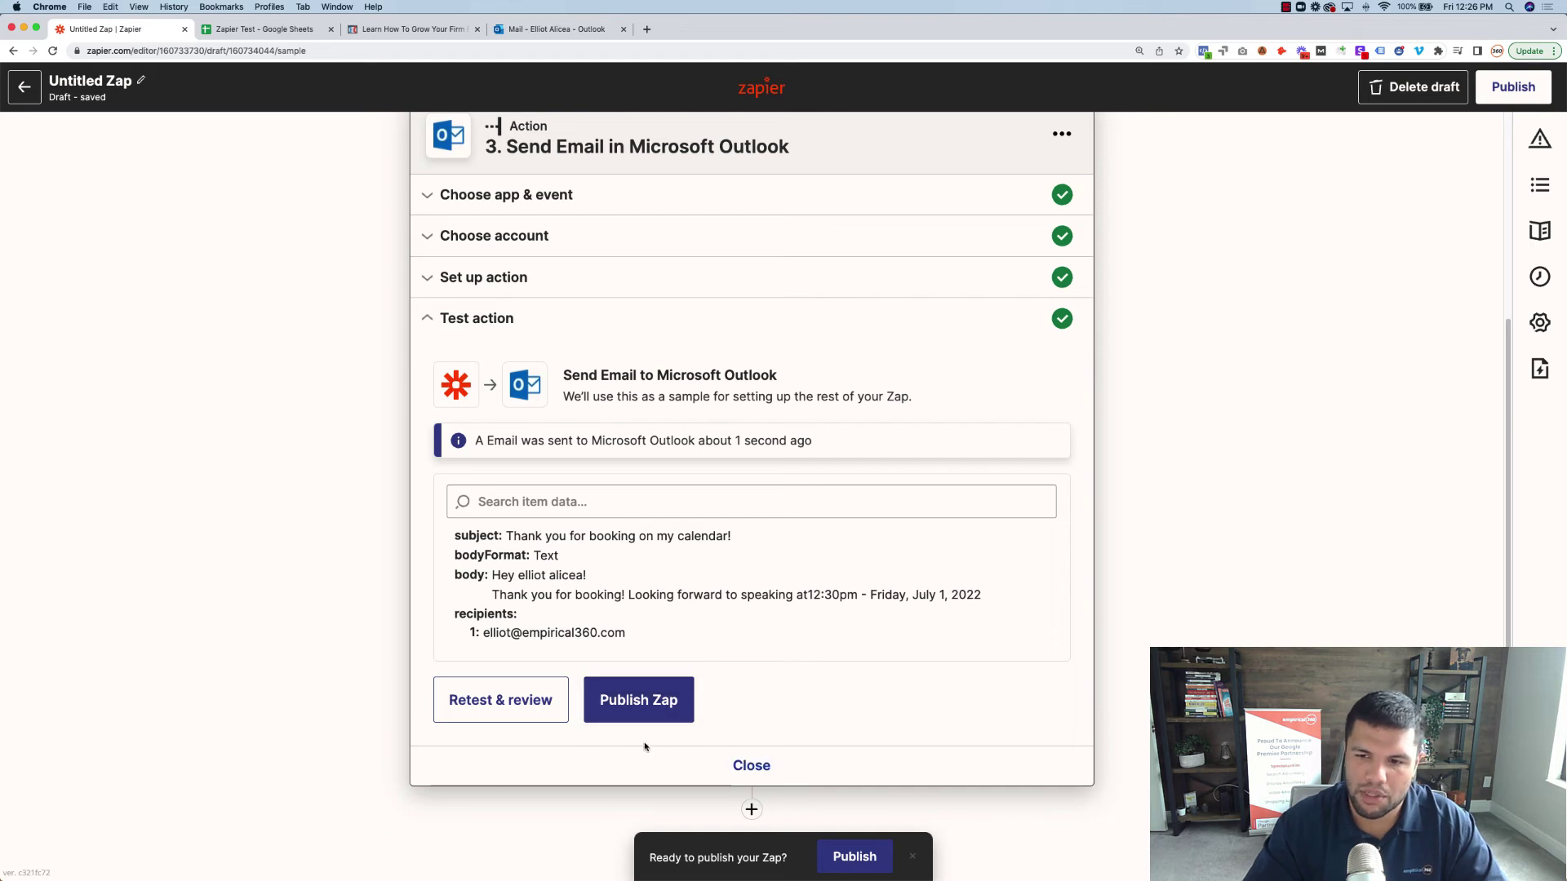
{"action": "left_click", "coordinate": [748, 765]}
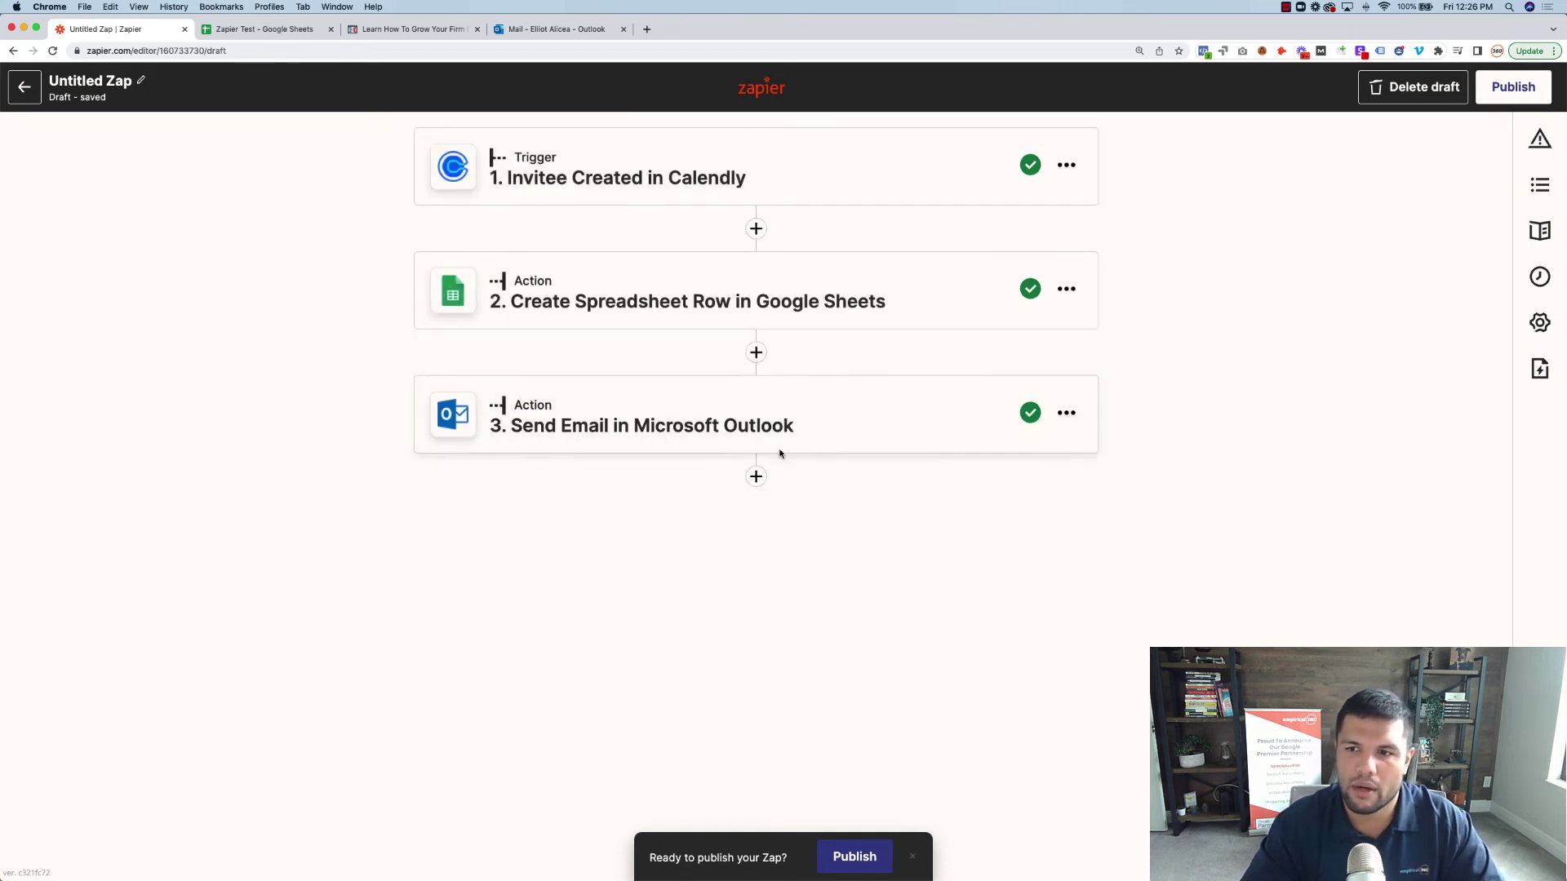
{"action": "left_click", "coordinate": [756, 477]}
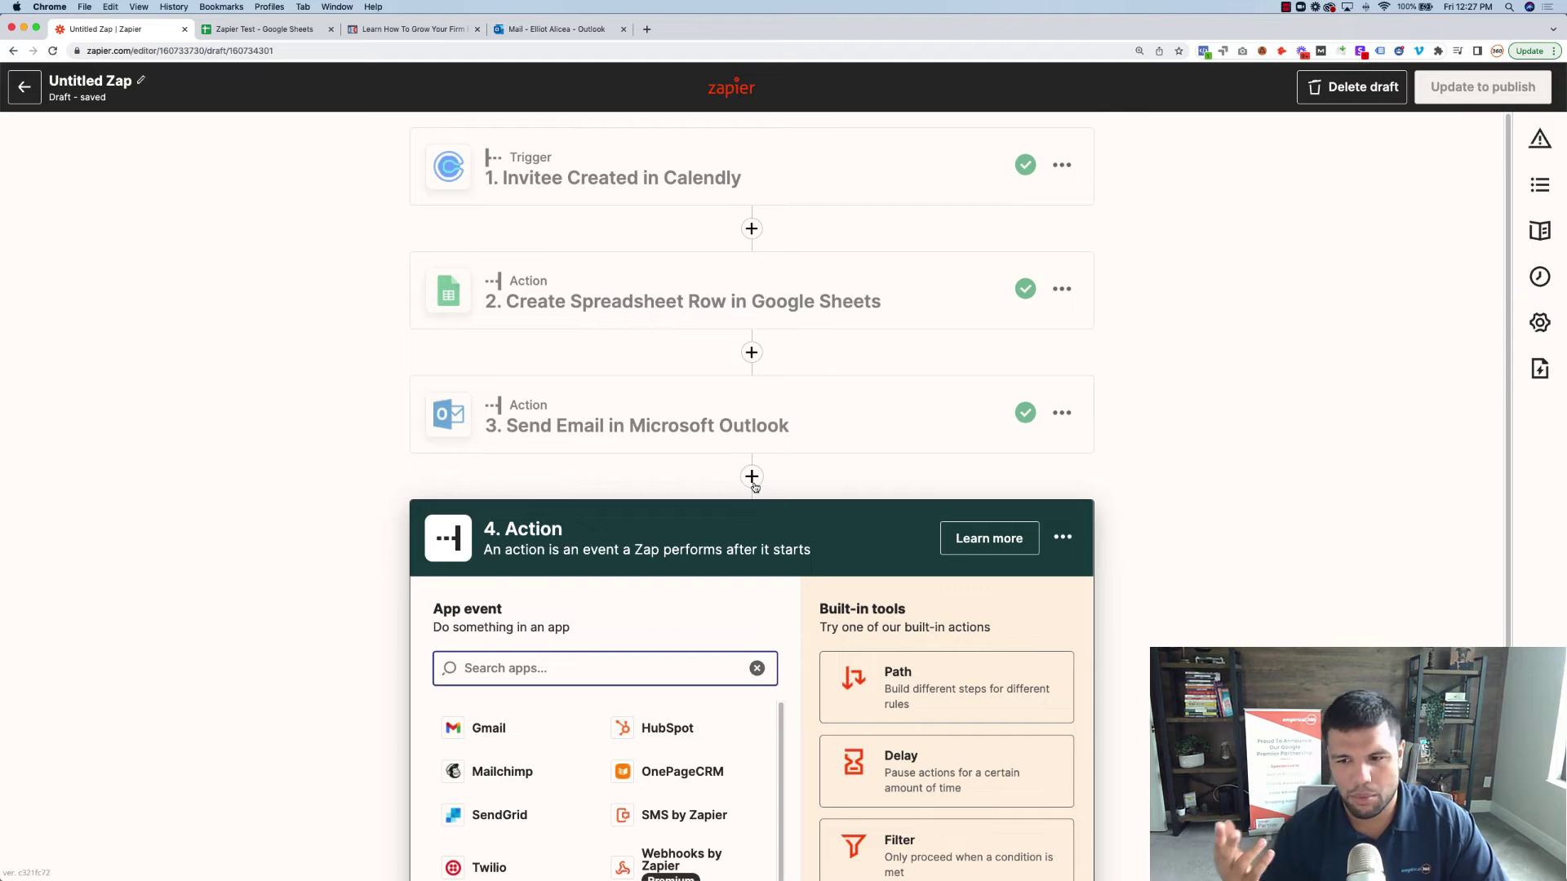
{"action": "scroll", "coordinate": [690, 617], "scroll_direction": "down", "scroll_amount": 3}
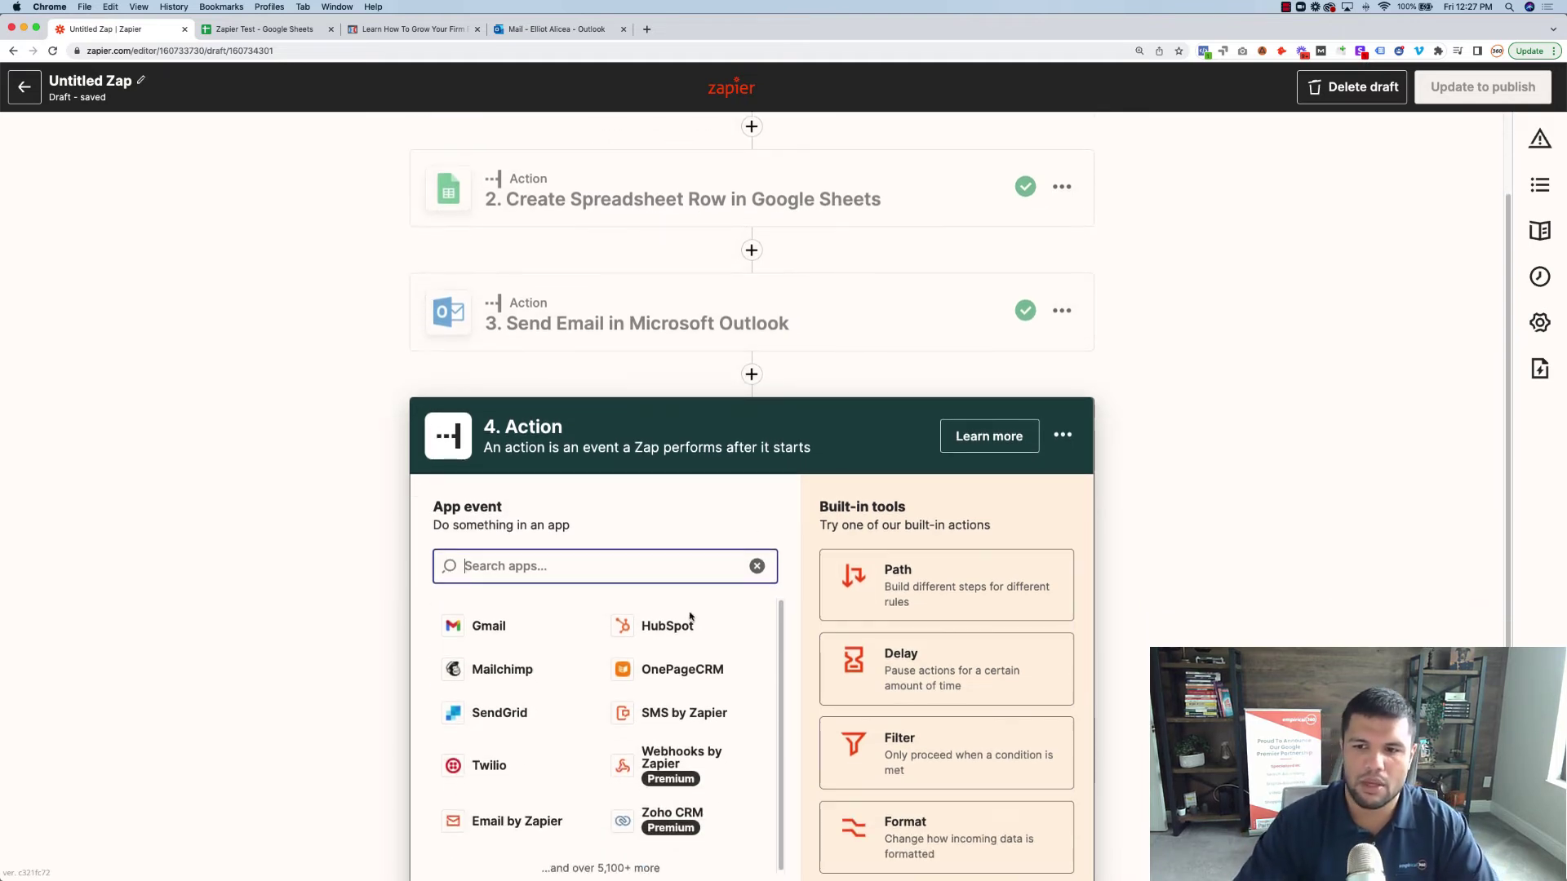
{"action": "left_click", "coordinate": [654, 715]}
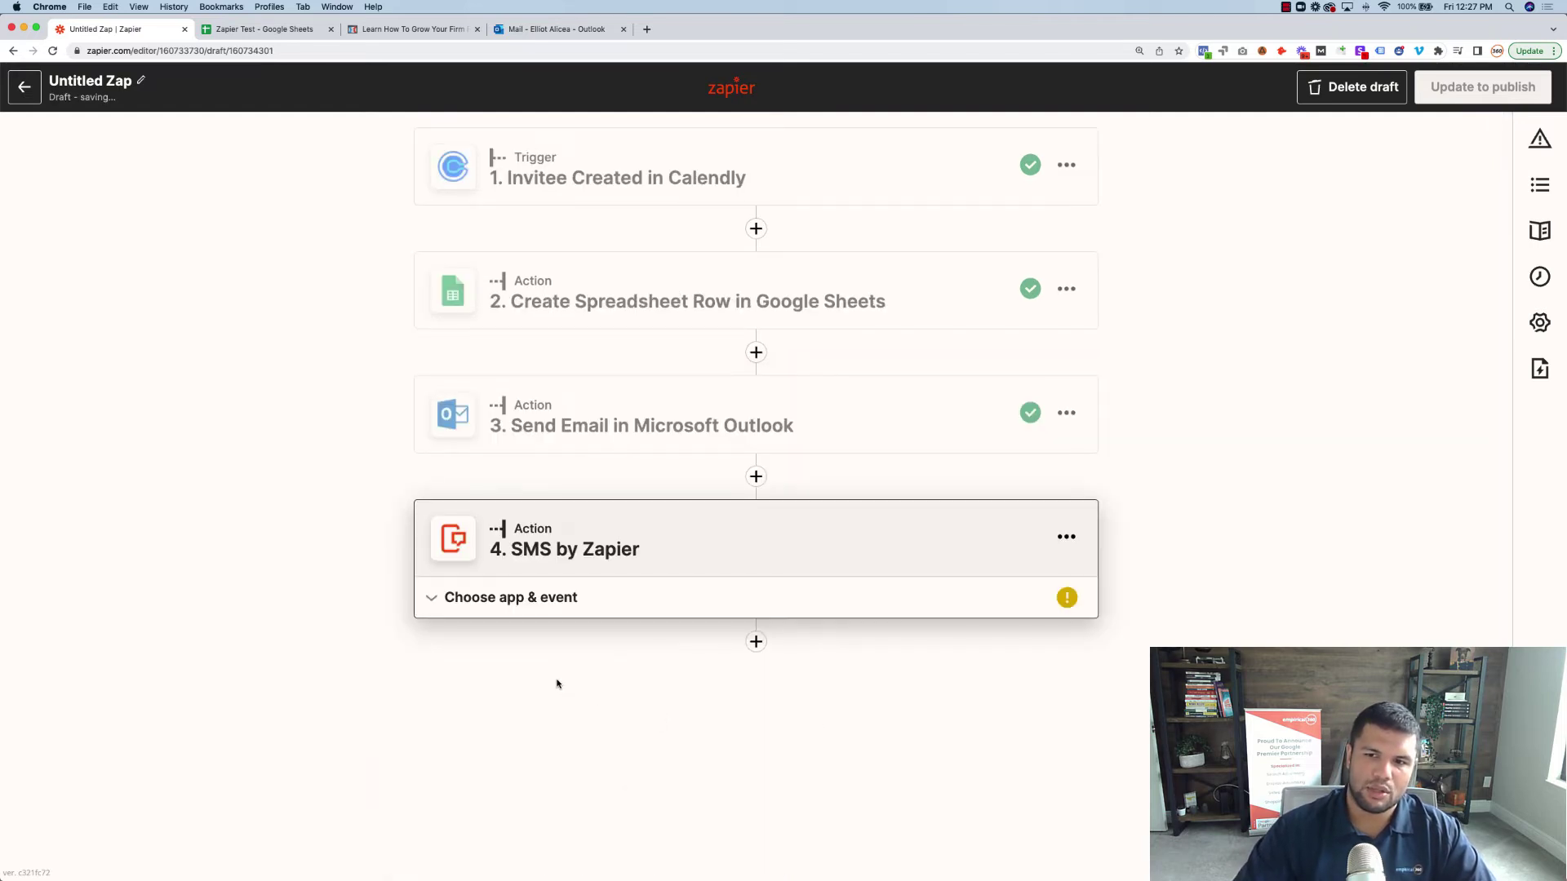
Set the fourth step's event to Send SMS and continue to the account choice
{"action": "left_click", "coordinate": [459, 589]}
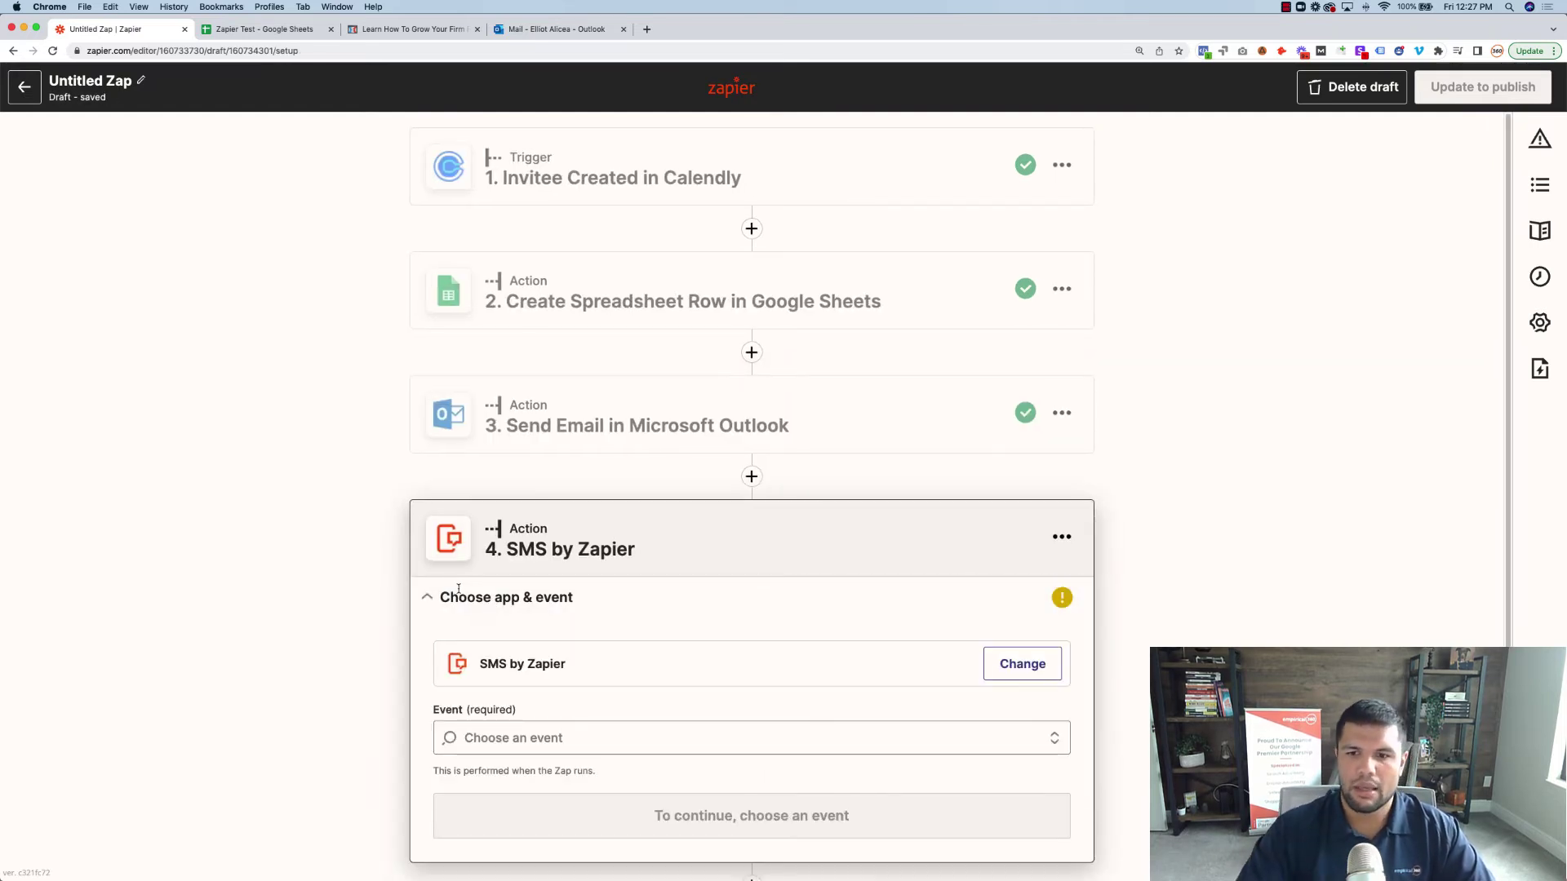
{"action": "scroll", "coordinate": [401, 657], "scroll_direction": "down", "scroll_amount": 1}
{"action": "left_click", "coordinate": [482, 661]}
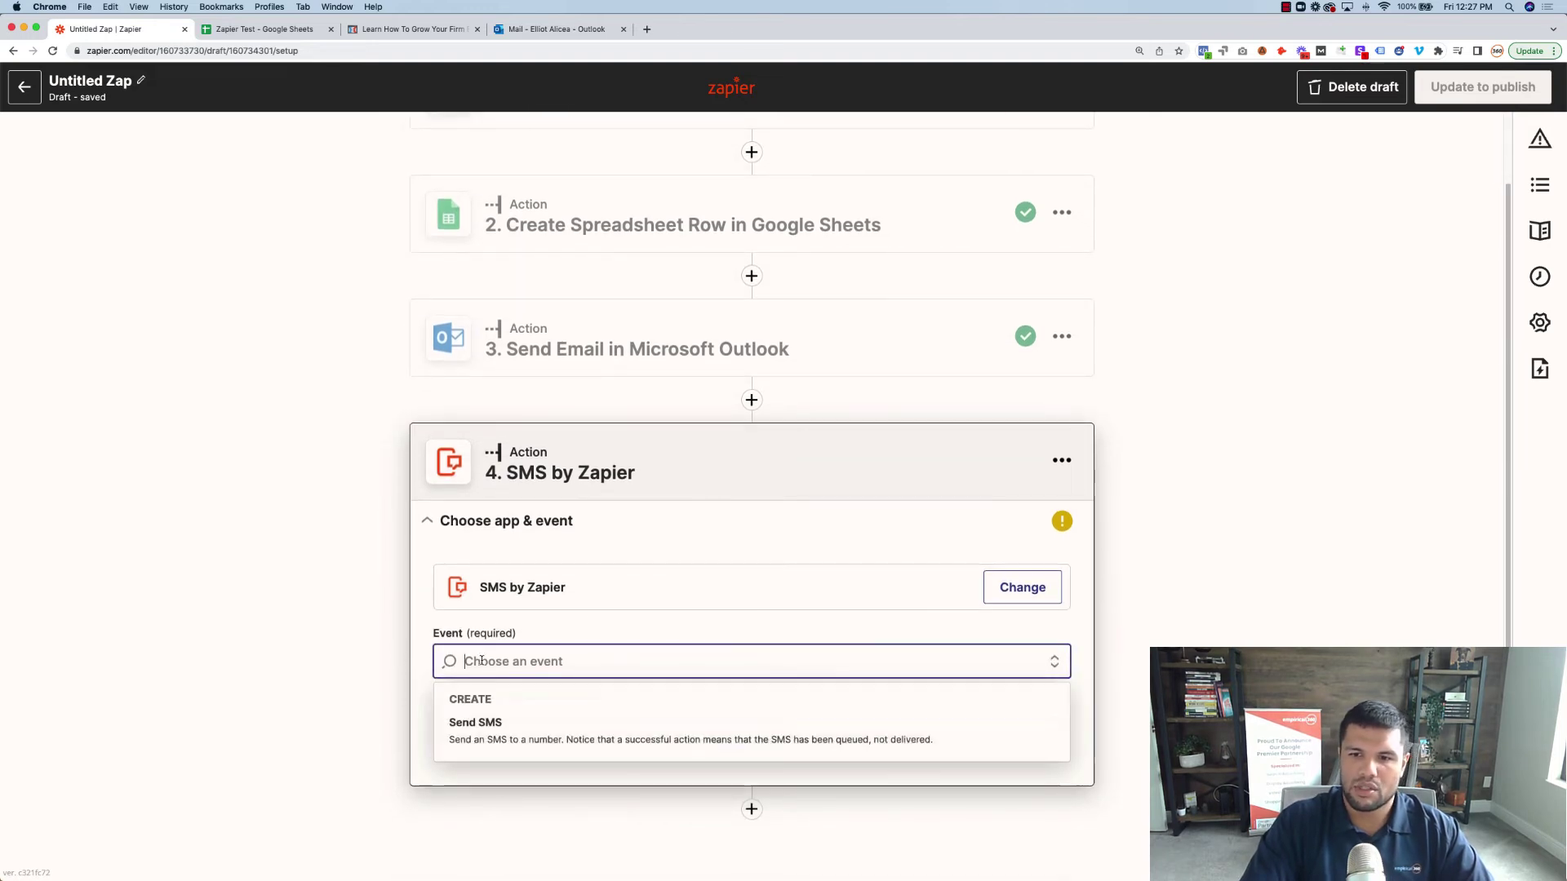
{"action": "left_click", "coordinate": [496, 730]}
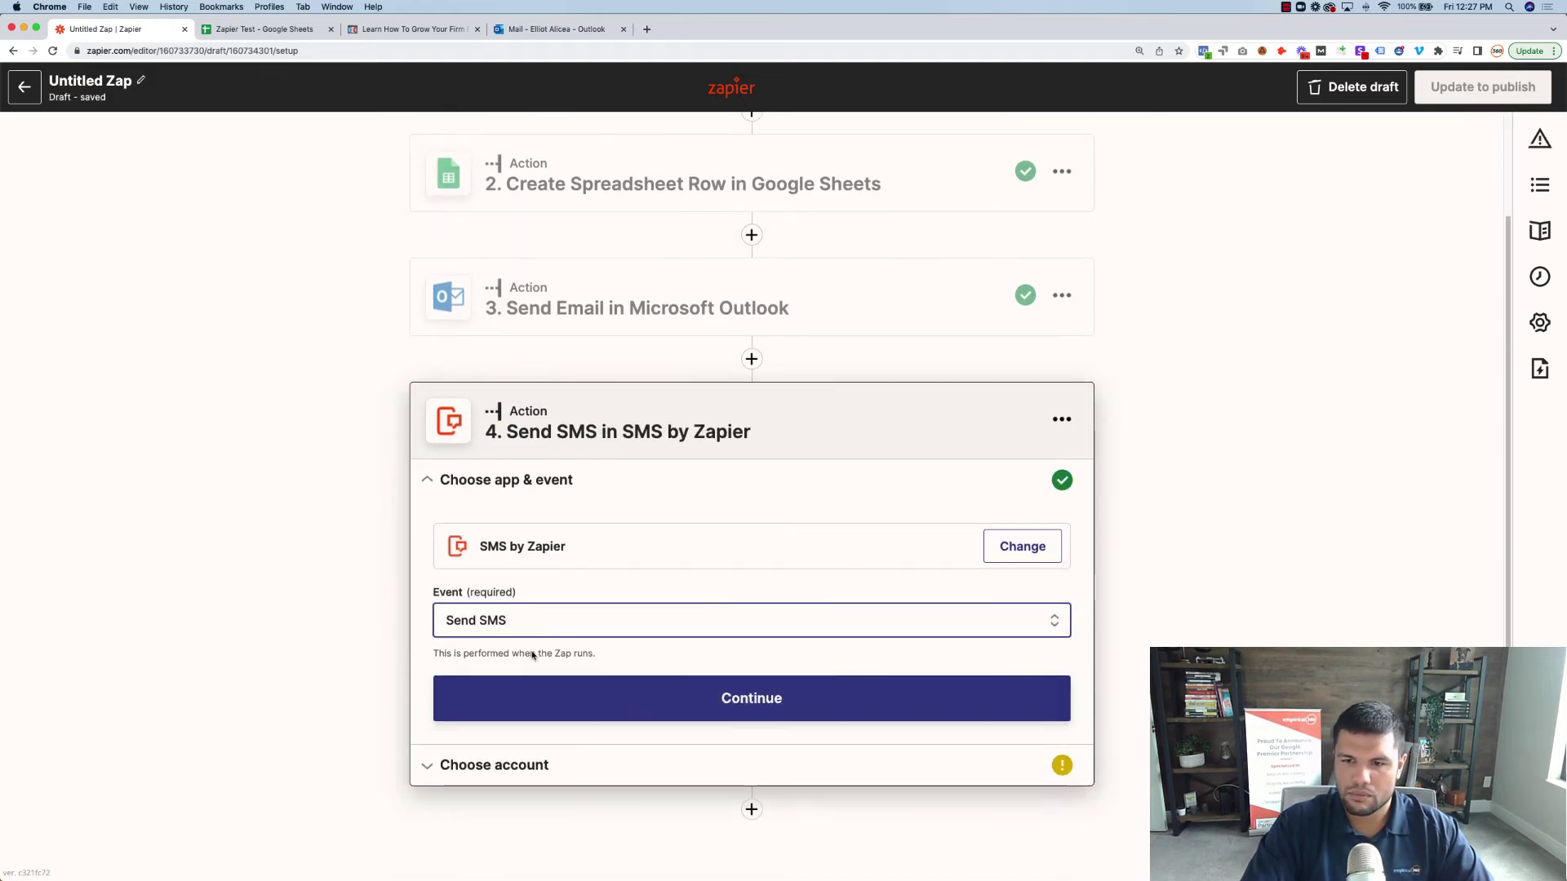
{"action": "left_click", "coordinate": [751, 700]}
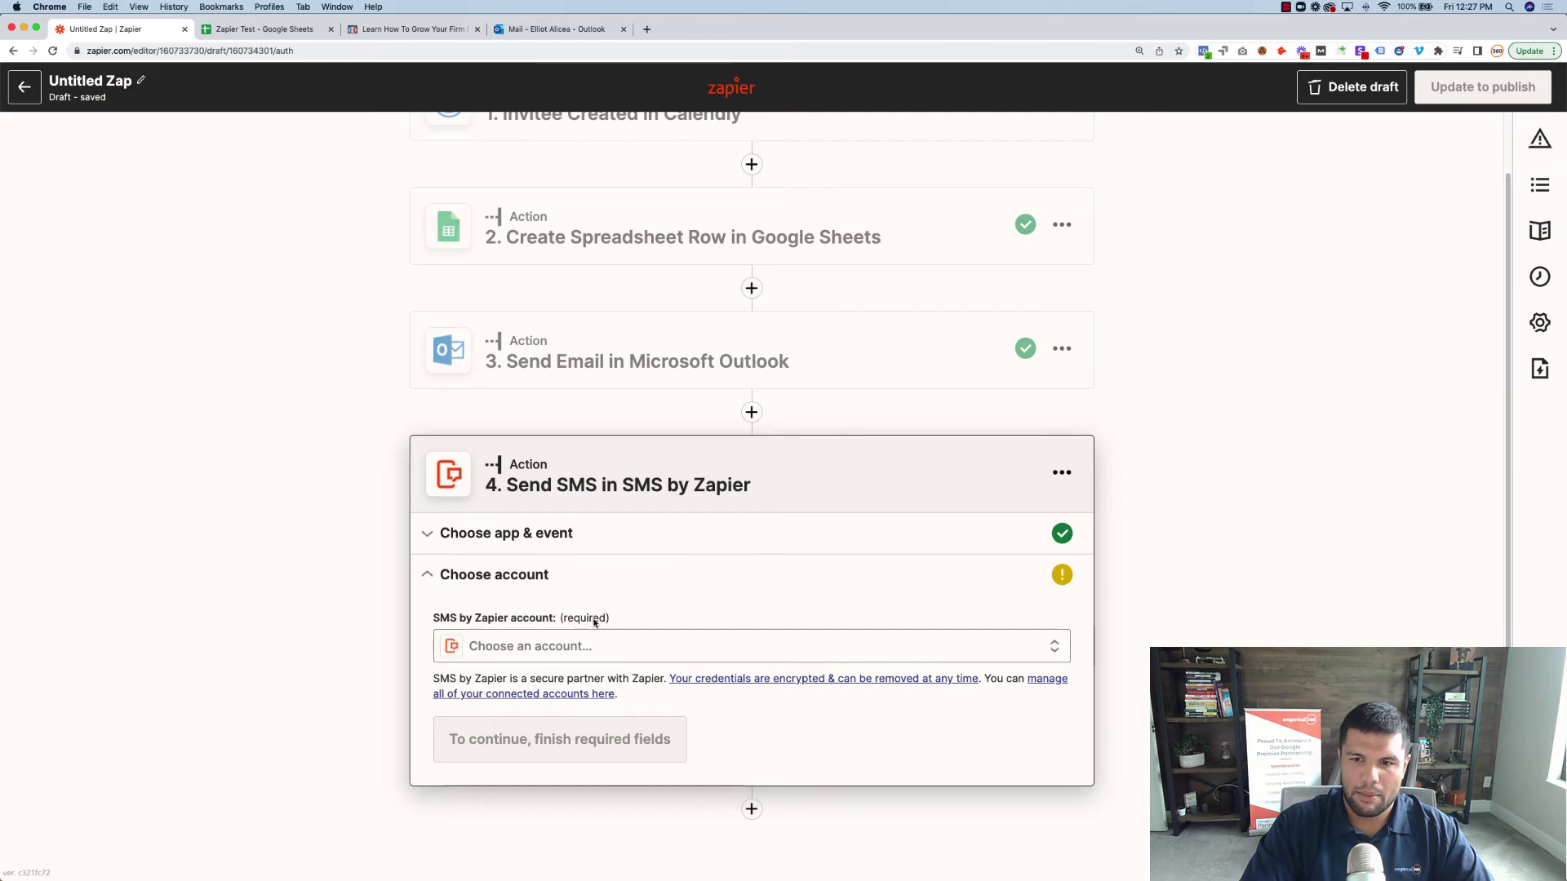
Select the existing SMS account for the Send SMS step and continue to the action setup
{"action": "left_click", "coordinate": [583, 646]}
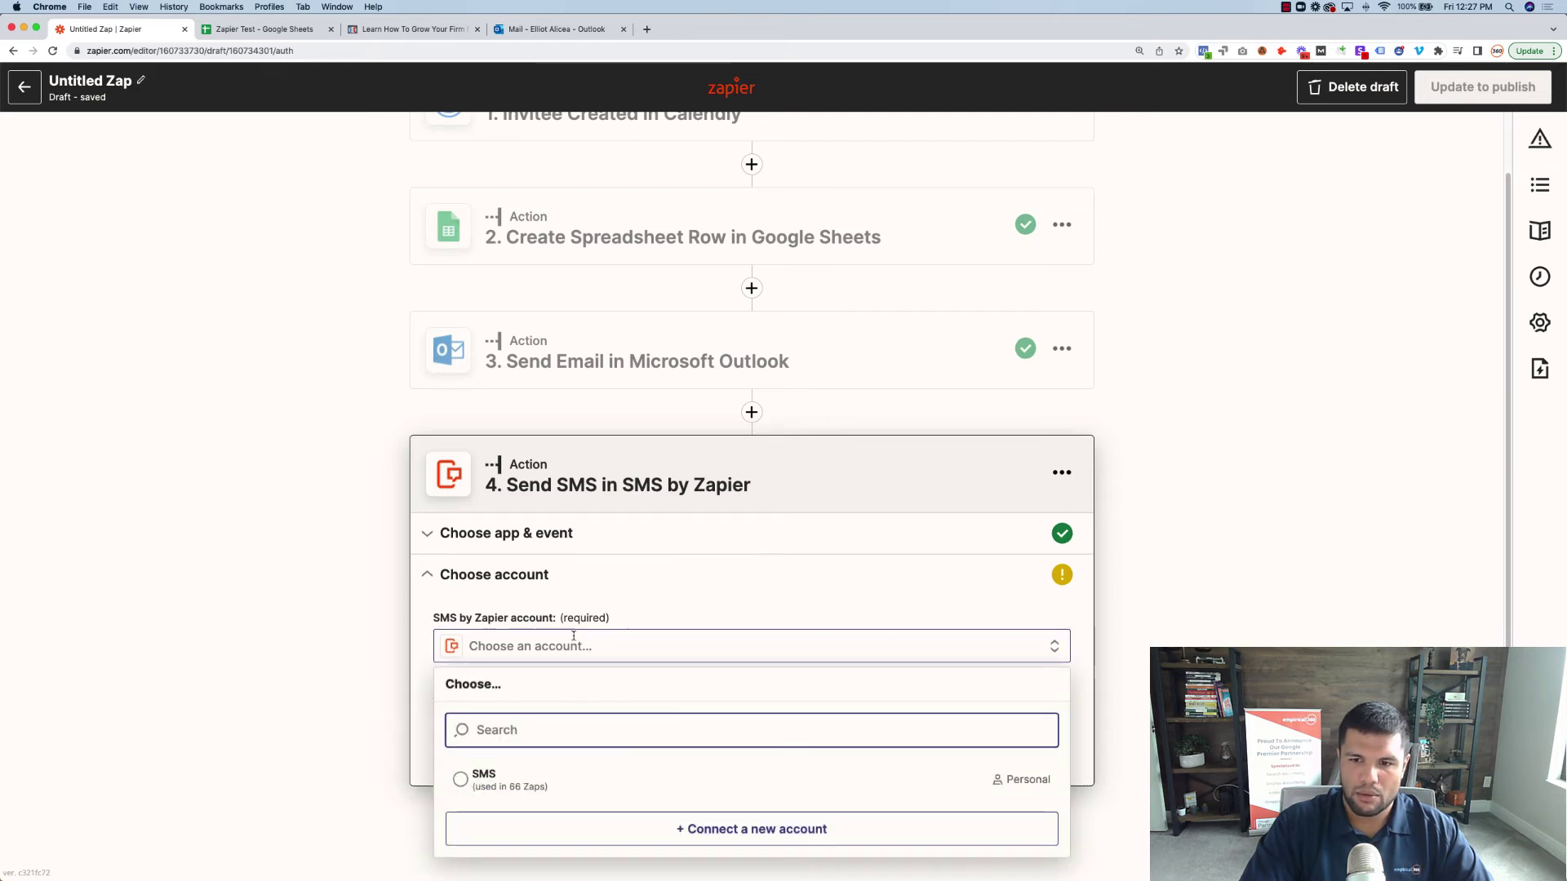
{"action": "left_click", "coordinate": [534, 786]}
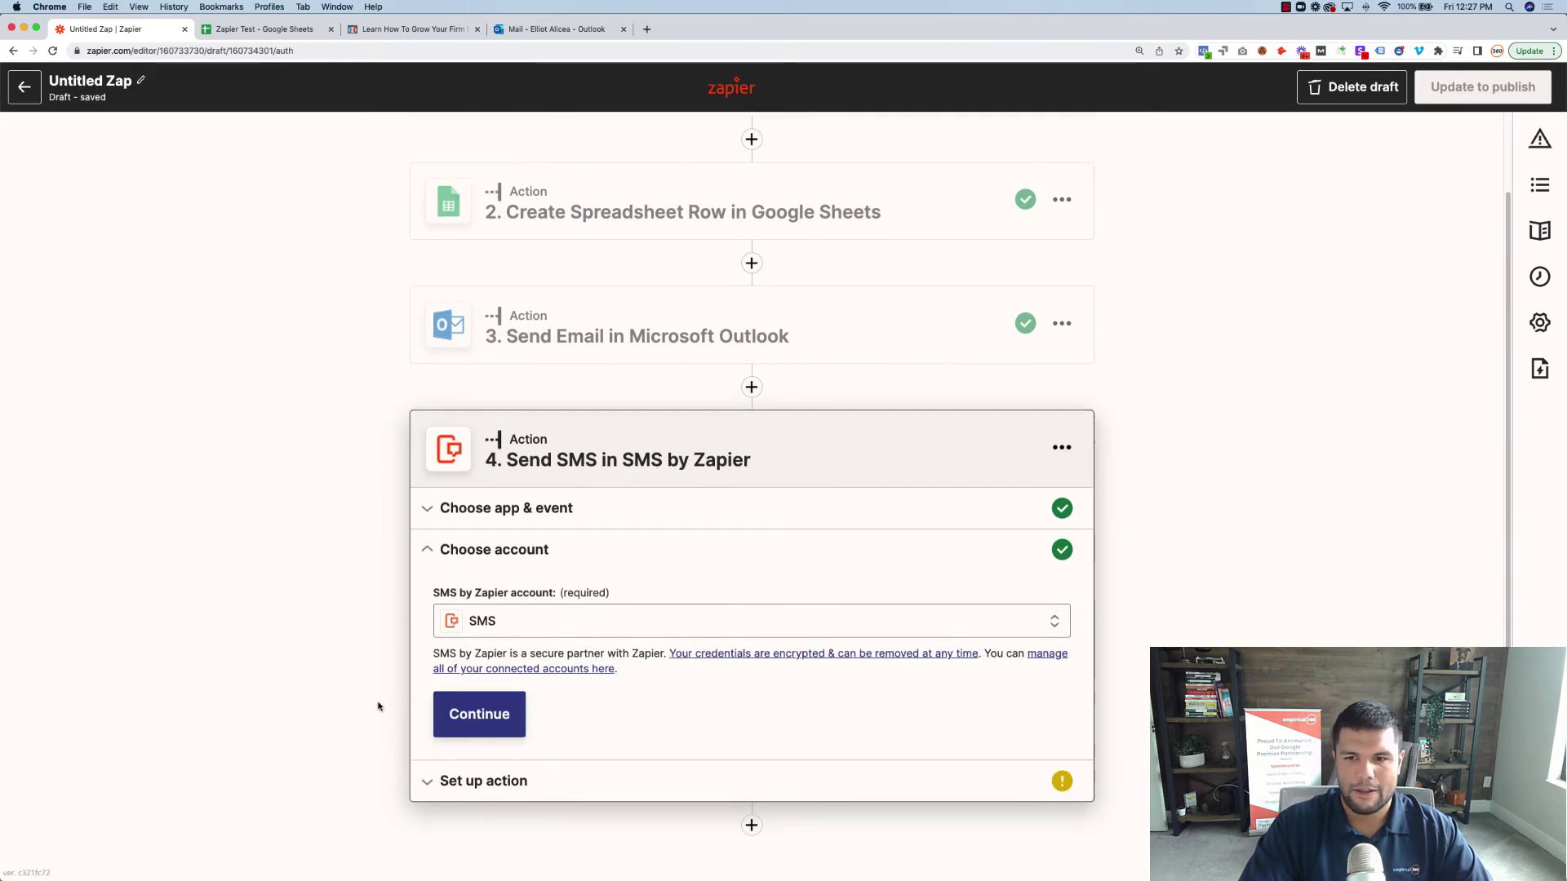
{"action": "left_click", "coordinate": [500, 729]}
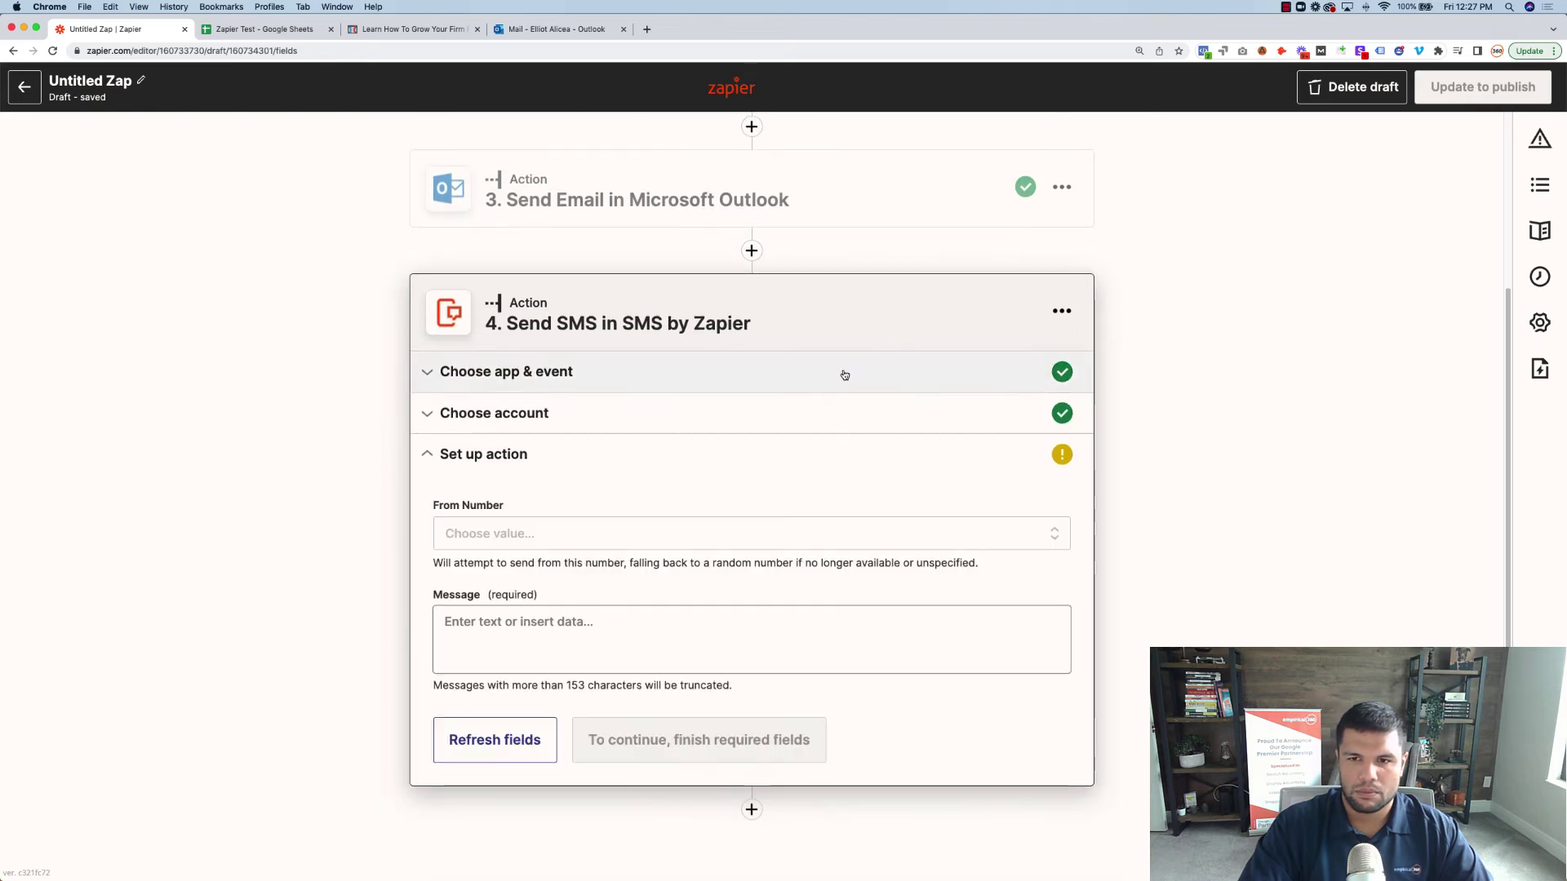
Set the From Number to Random and enter "Someone booked a meeting!" as the SMS message
{"action": "left_click", "coordinate": [518, 533]}
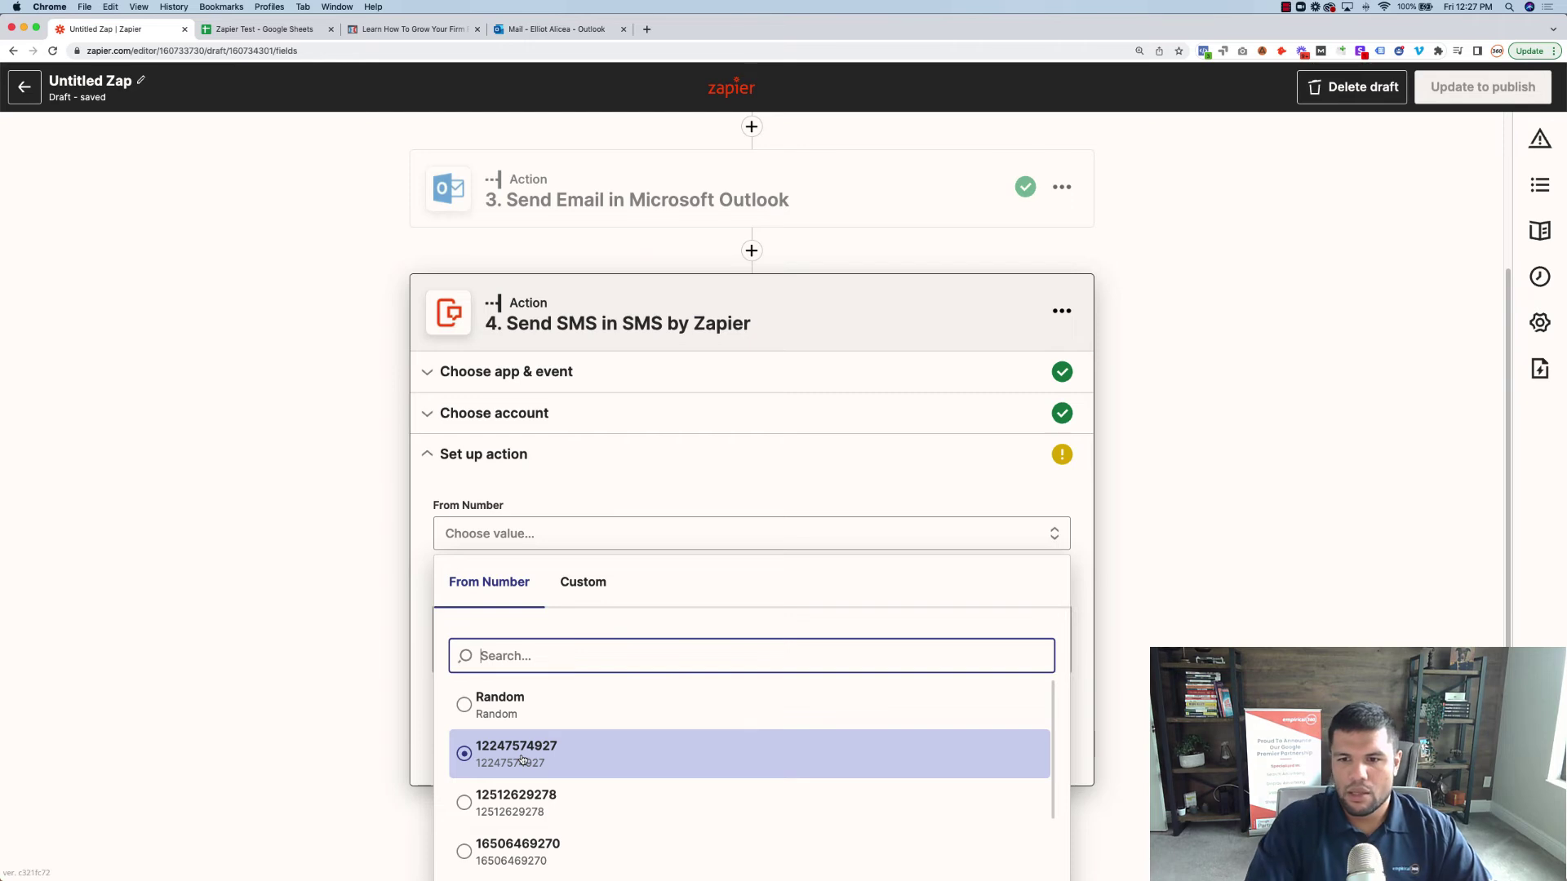
{"action": "left_click", "coordinate": [503, 703]}
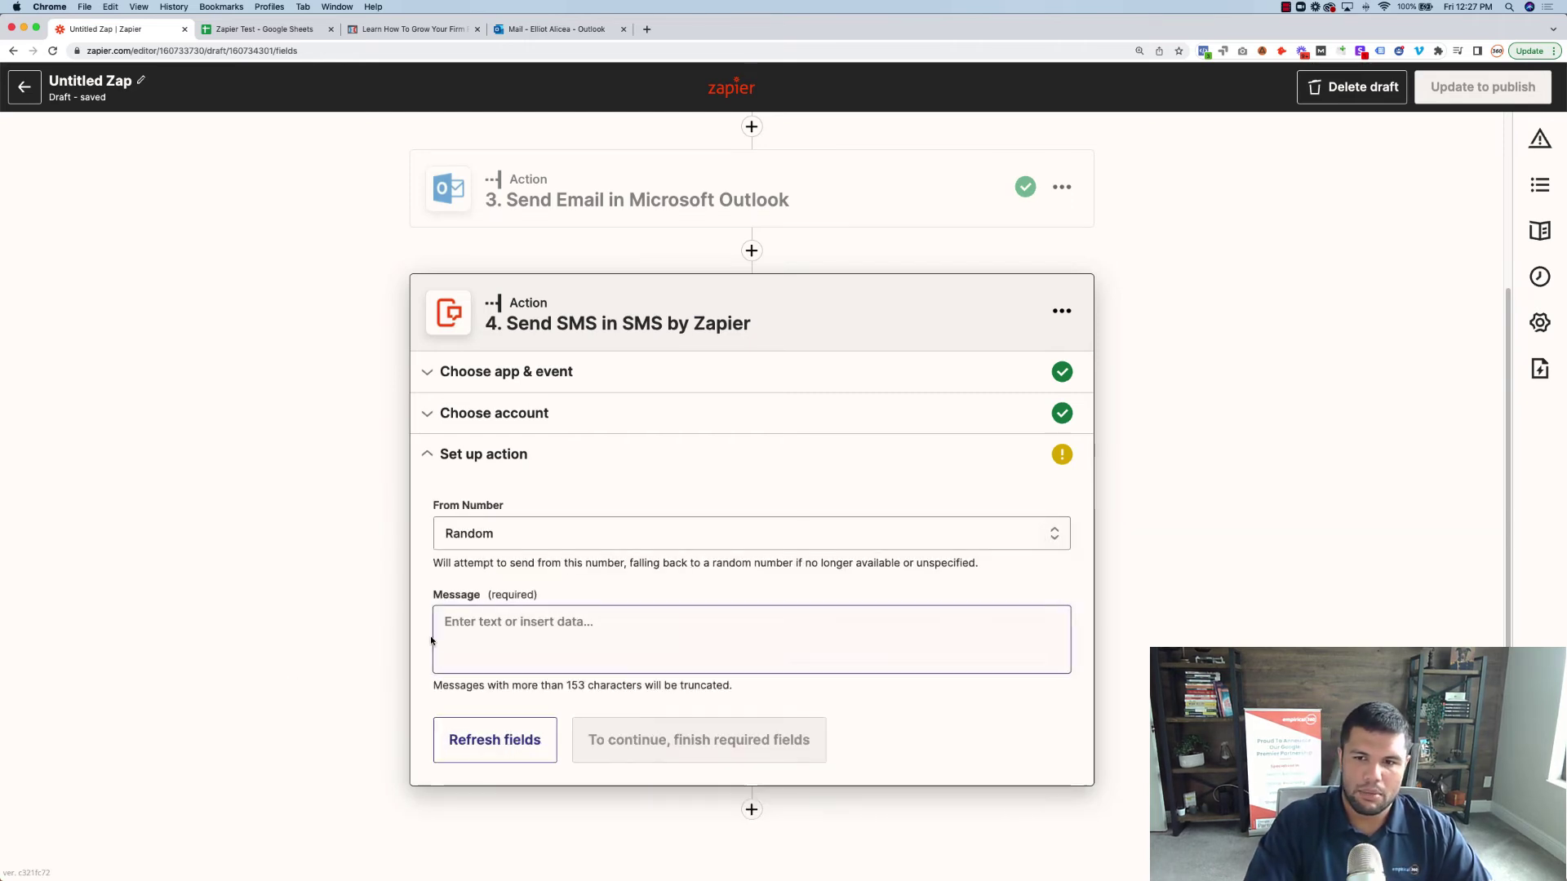
{"action": "left_click", "coordinate": [487, 626]}
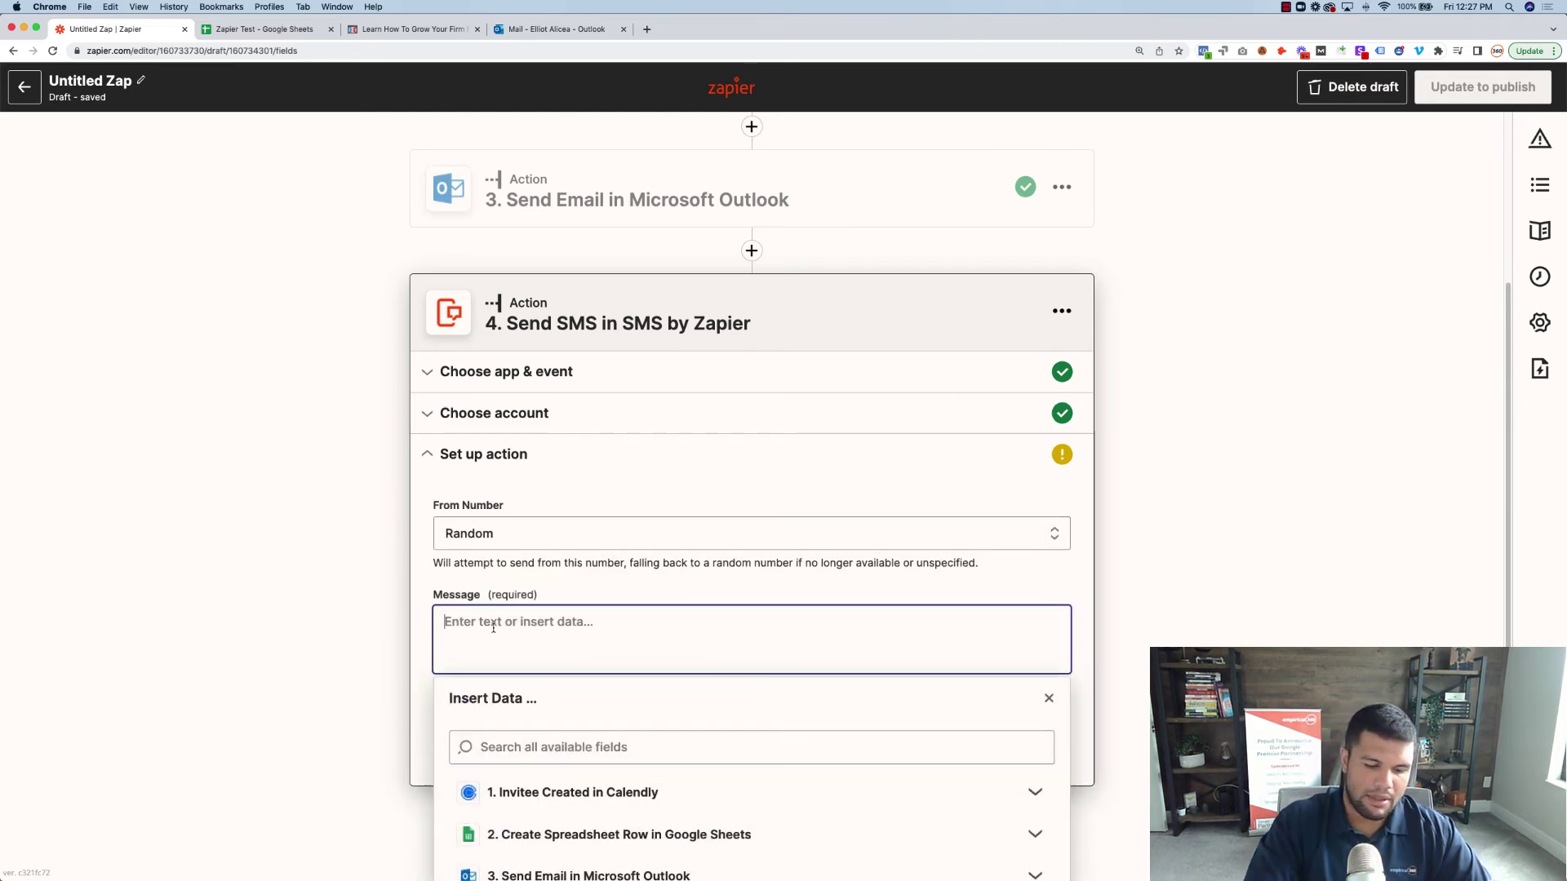
{"action": "type", "text": "Someone booked"}
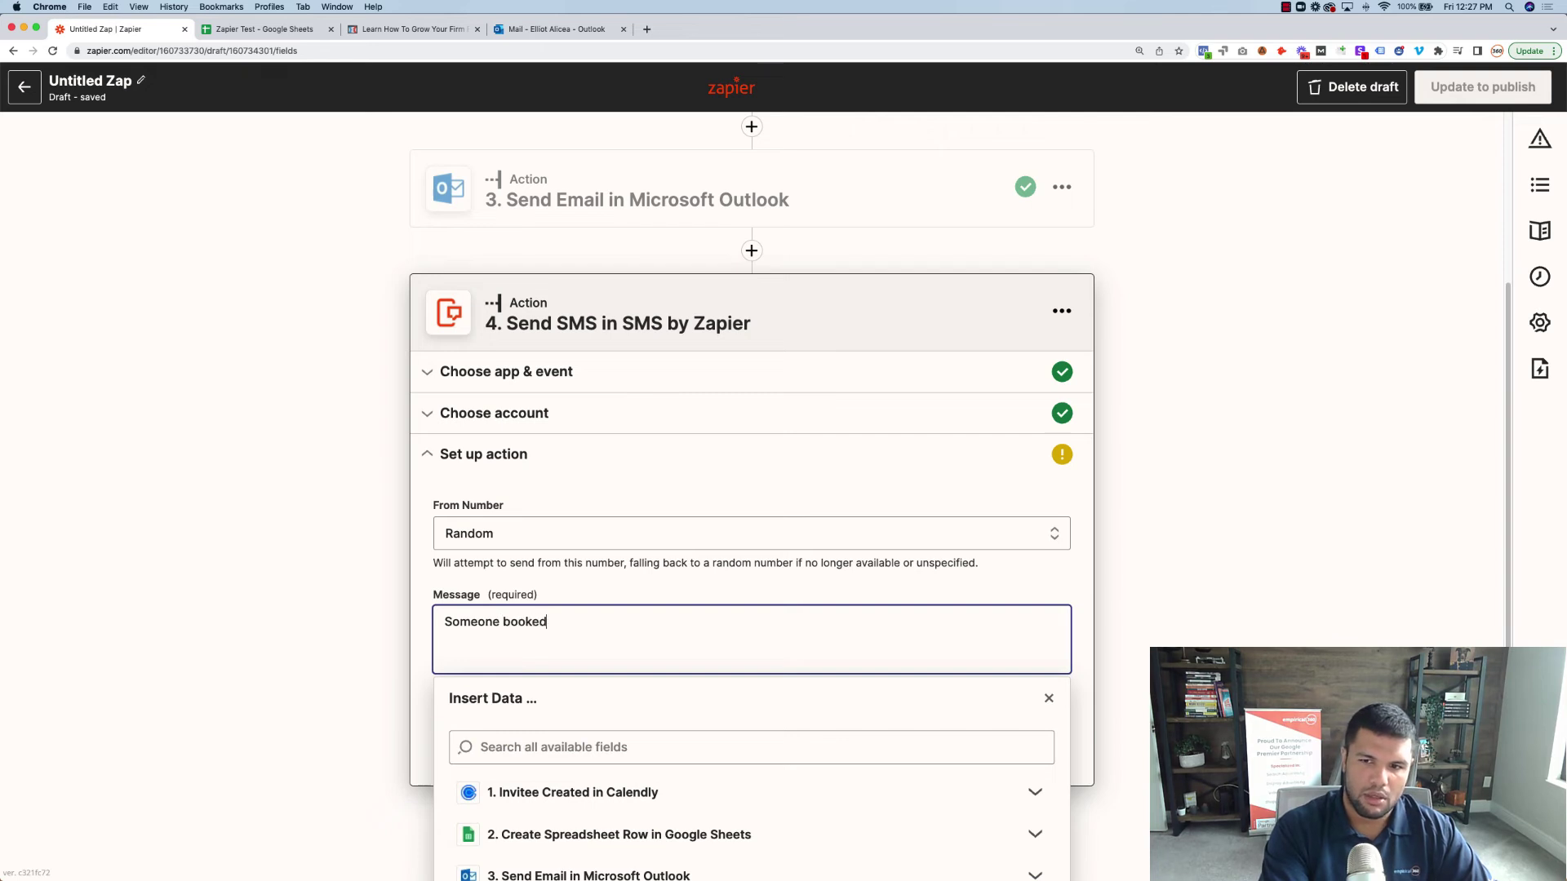
{"action": "type", "text": " a meeting!"}
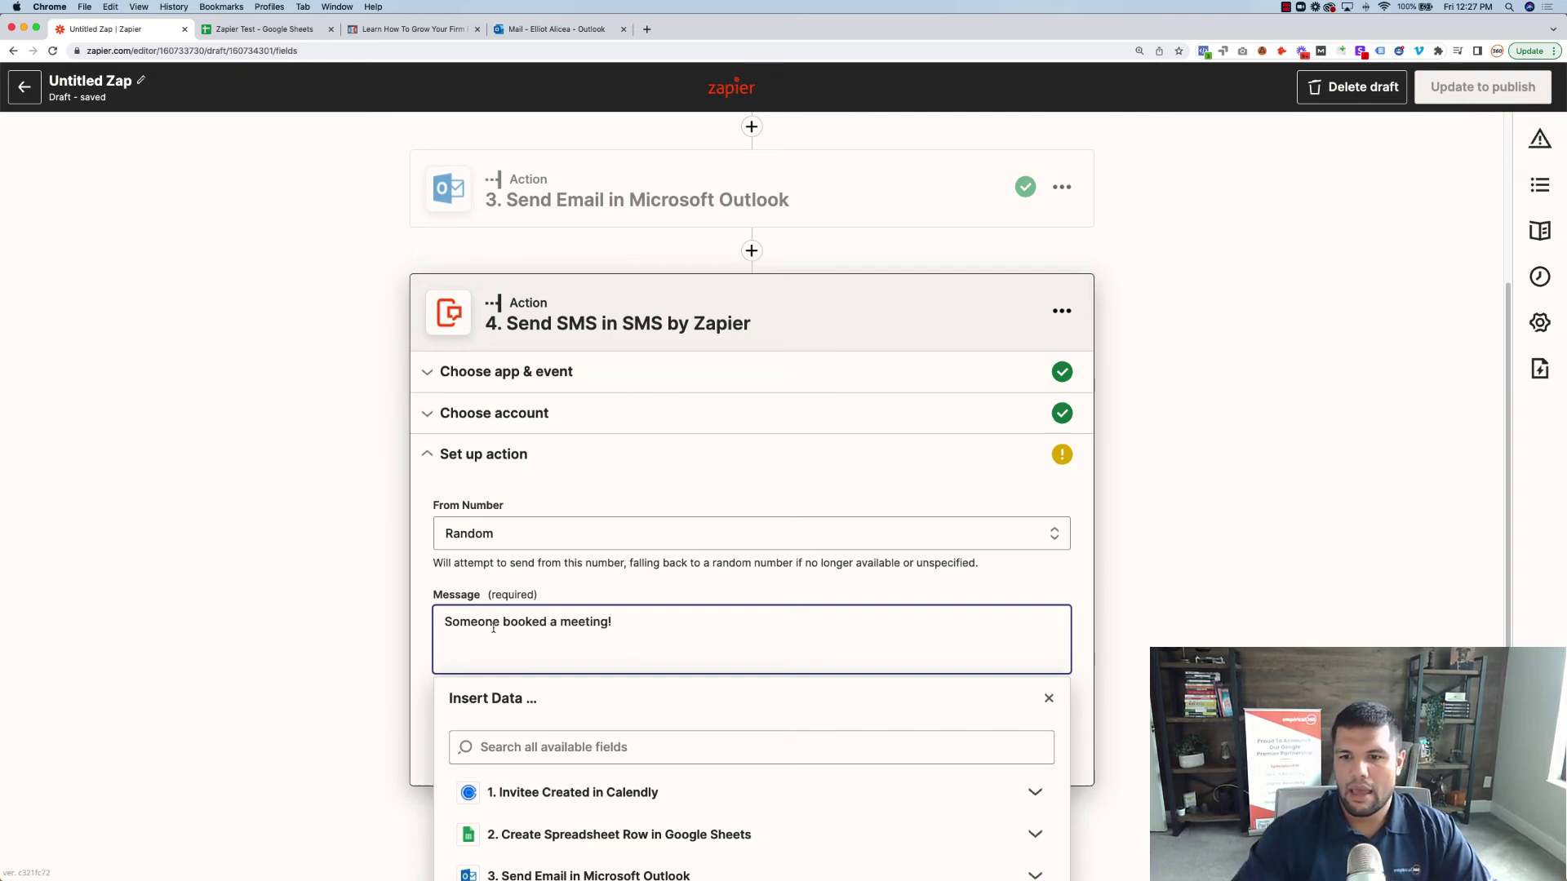
Add the Calendly Invitee Name and Invitee Email values on separate lines below the message text
{"action": "scroll", "coordinate": [546, 629], "scroll_direction": "down", "scroll_amount": 1}
{"action": "left_click", "coordinate": [595, 763]}
{"action": "scroll", "coordinate": [550, 739], "scroll_direction": "down", "scroll_amount": 2}
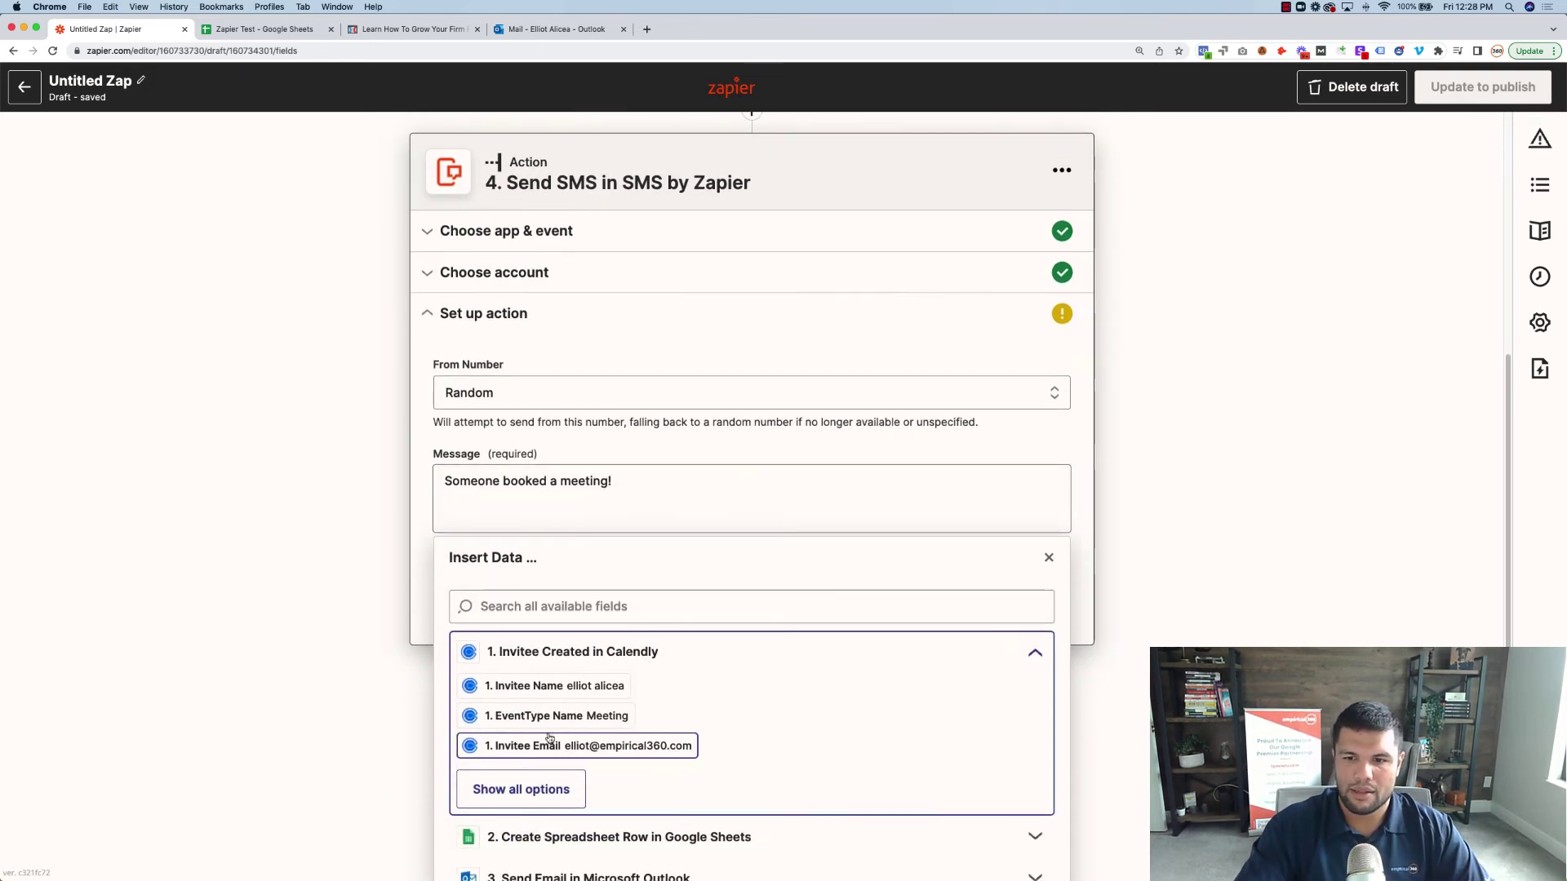
{"action": "left_click", "coordinate": [527, 686]}
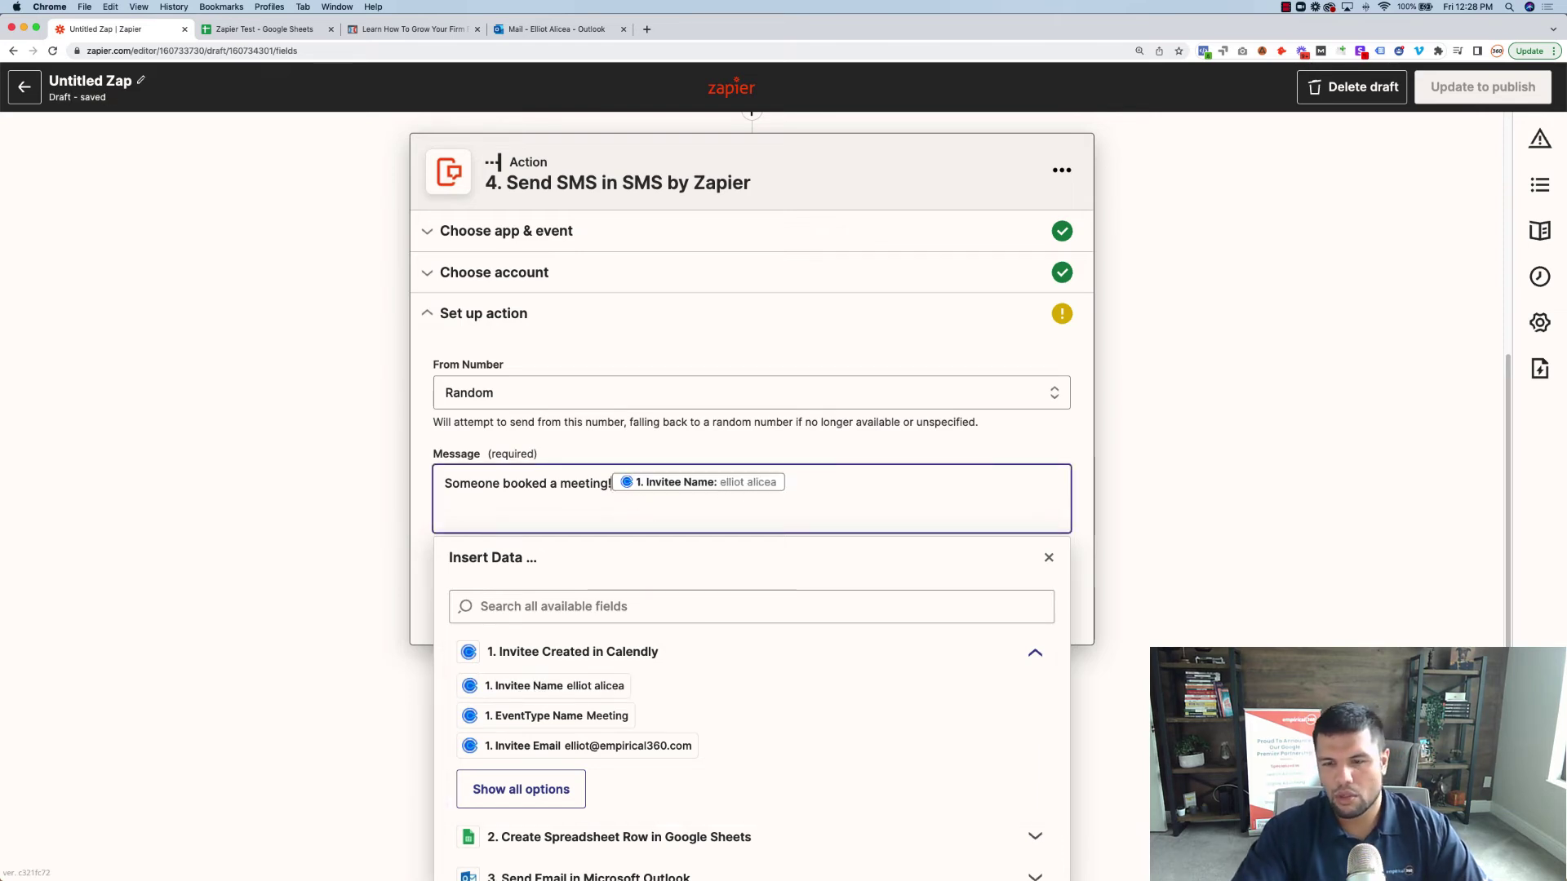
{"action": "key", "text": "Return"}
{"action": "key", "text": "Return"}
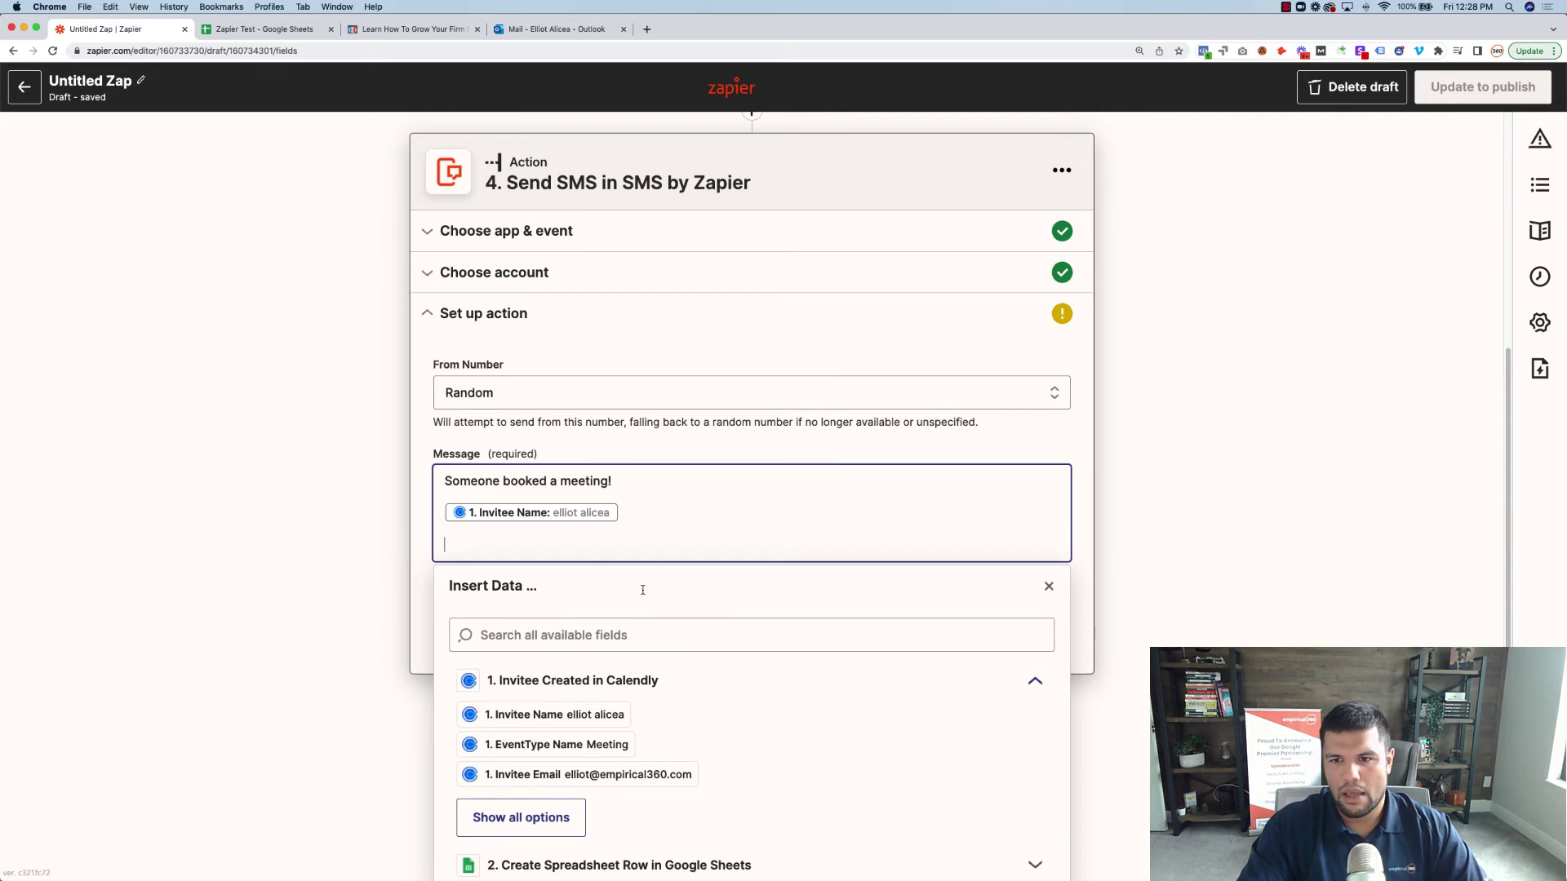
{"action": "left_click", "coordinate": [647, 788]}
{"action": "left_click", "coordinate": [379, 645]}
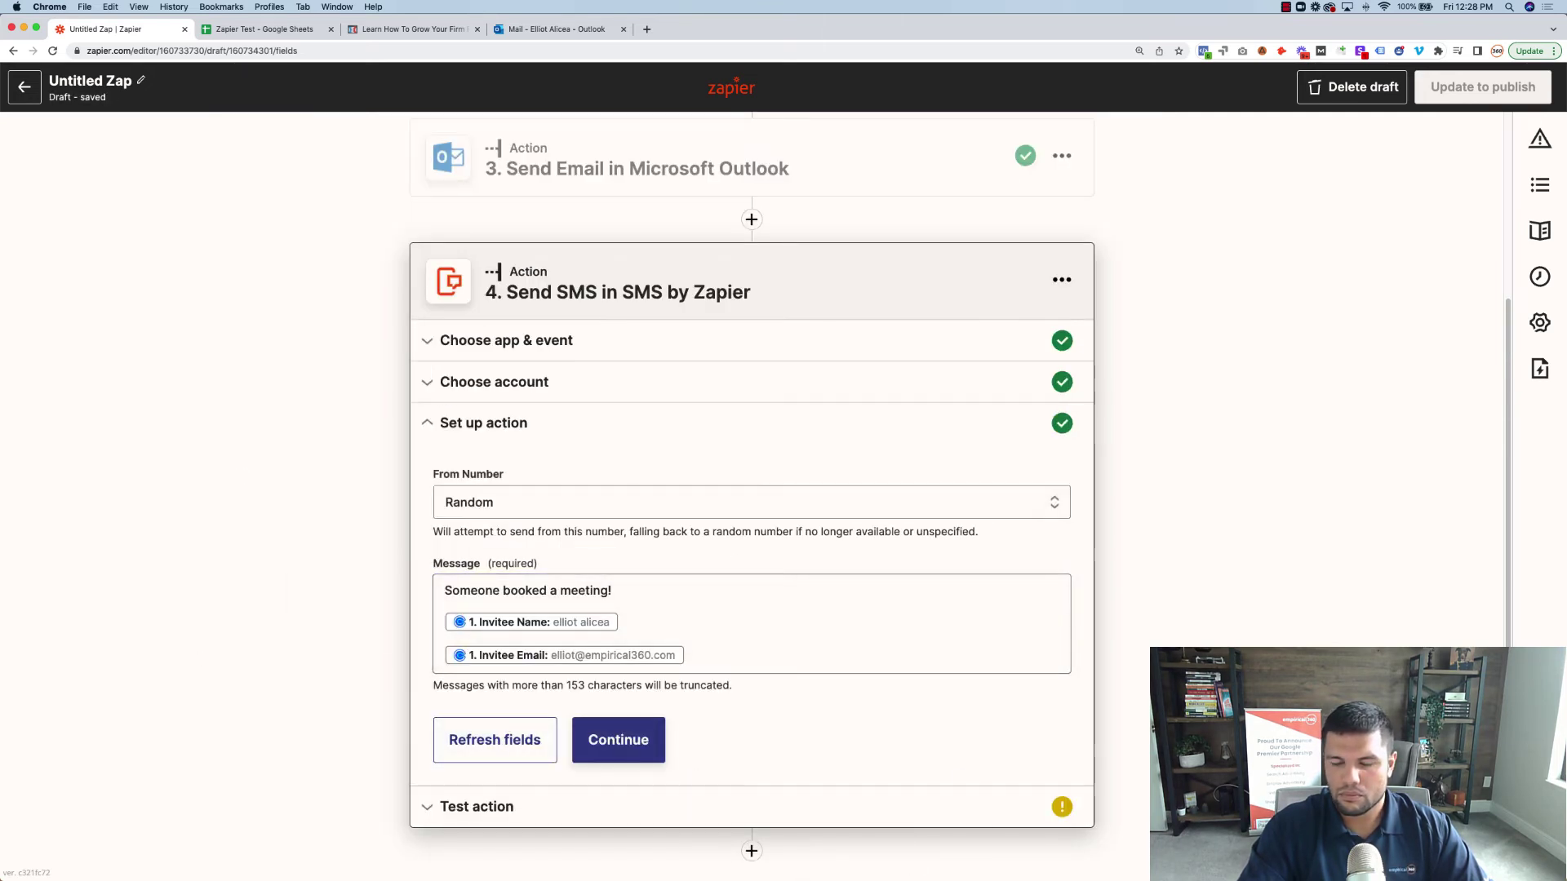
Accept the SMS action setup and test it by sending the text message
{"action": "left_click", "coordinate": [618, 741]}
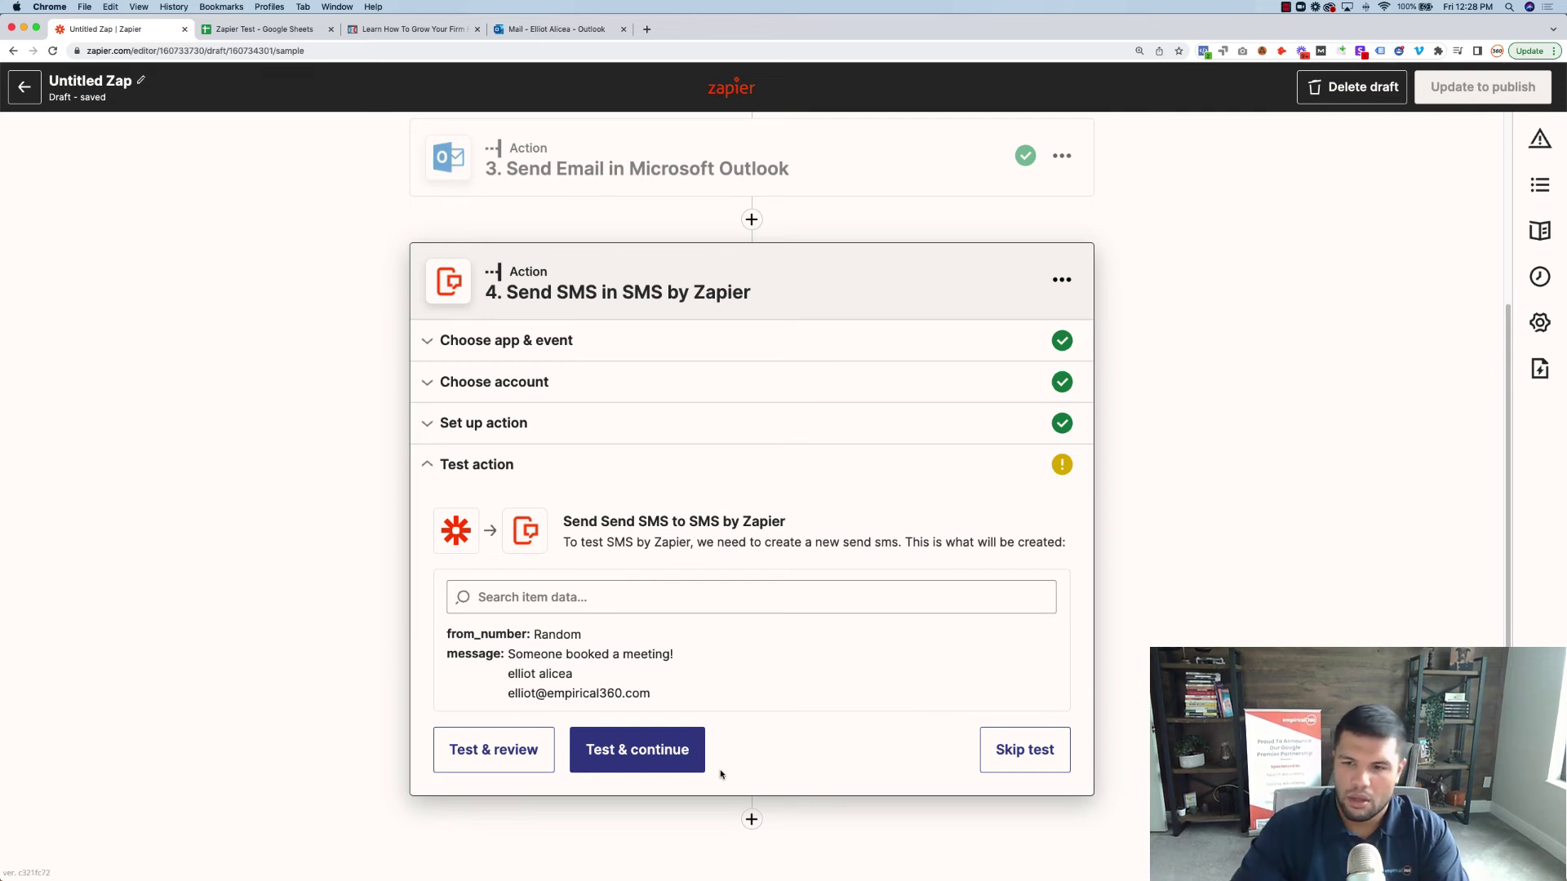
{"action": "left_click", "coordinate": [665, 751]}
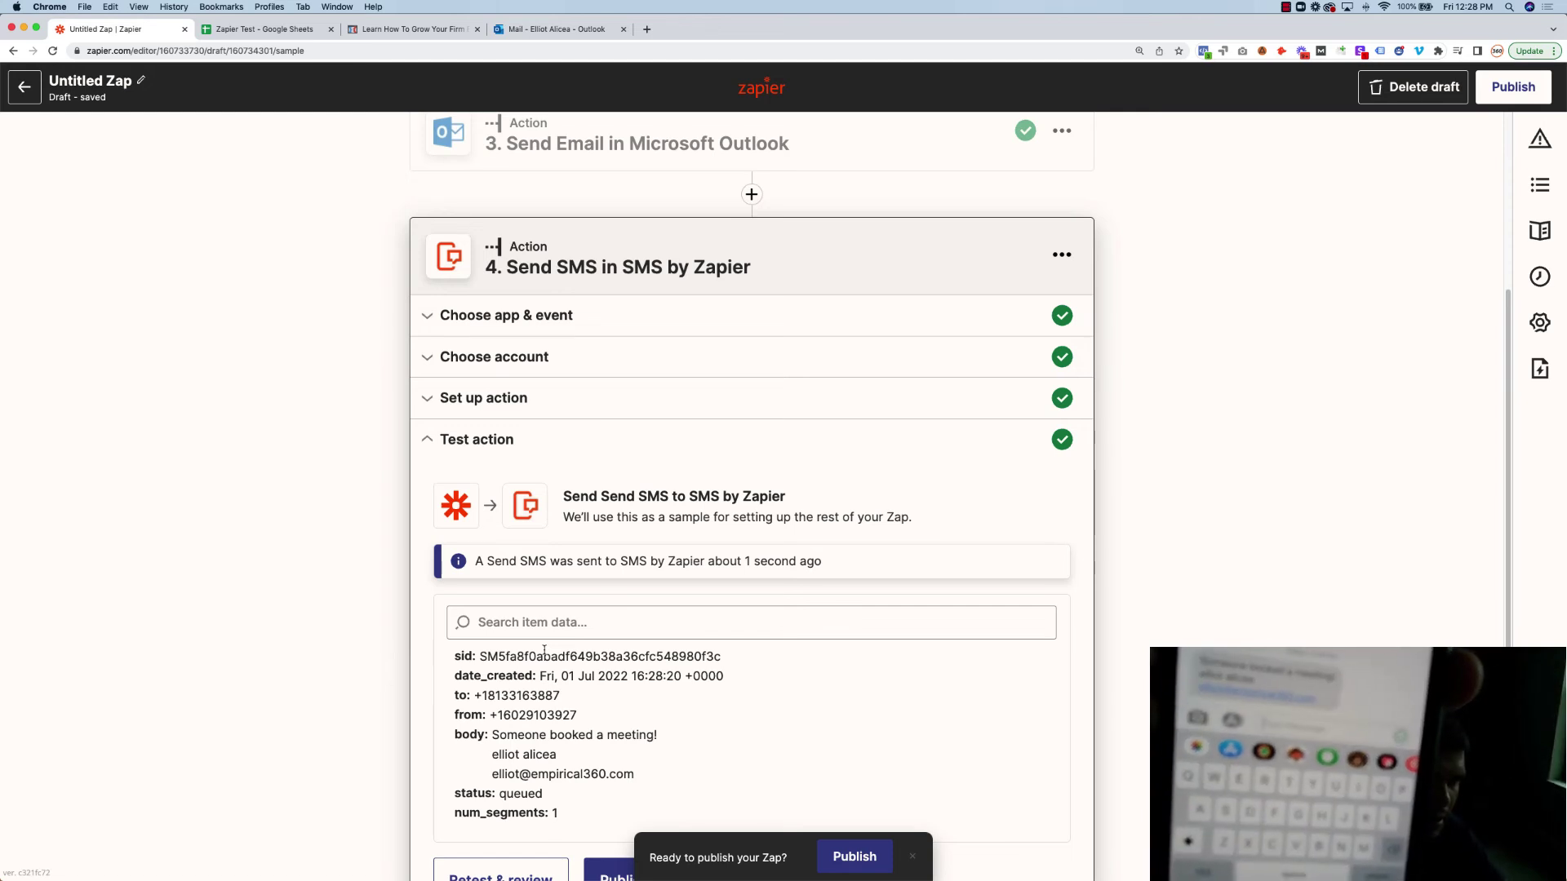
Publish the Zap, dismiss the offer to share a copy and close the Send SMS step
{"action": "scroll", "coordinate": [638, 829], "scroll_direction": "down", "scroll_amount": 3}
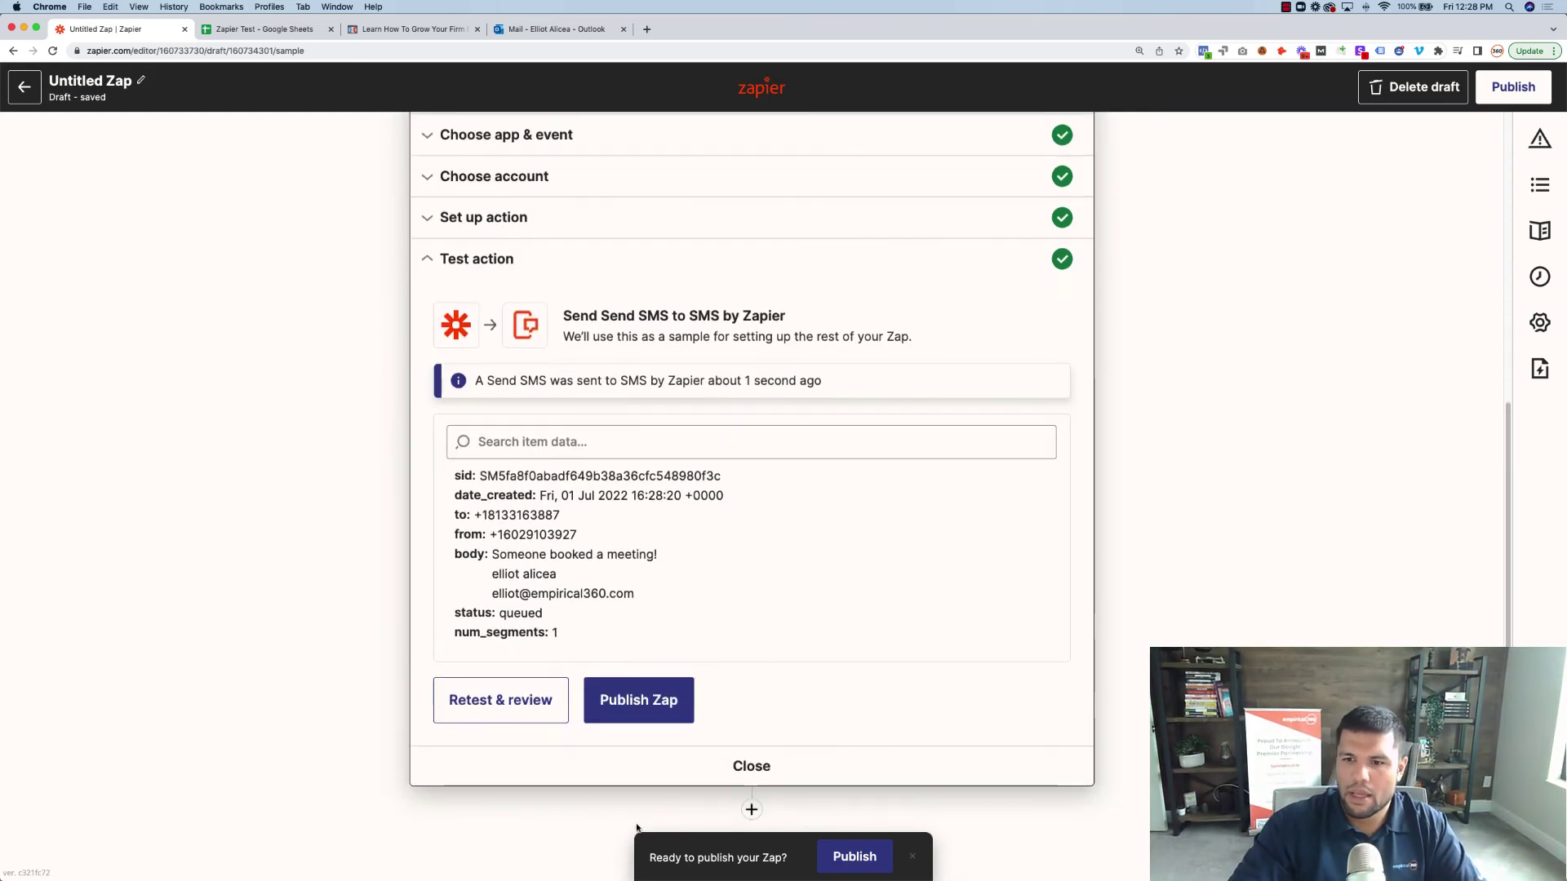
{"action": "left_click", "coordinate": [619, 702]}
{"action": "left_click", "coordinate": [784, 493]}
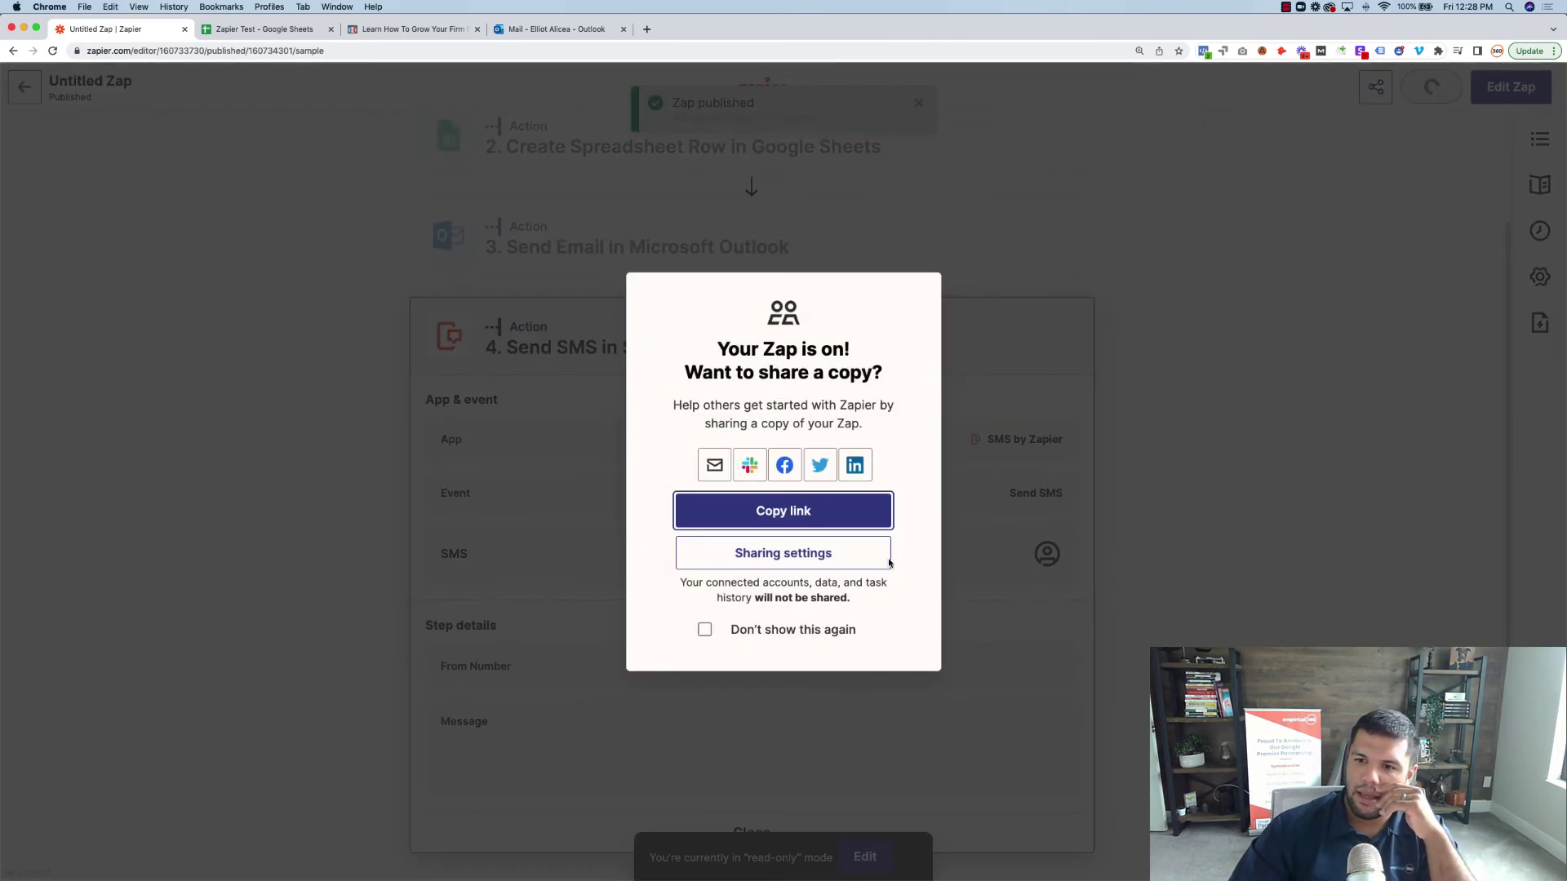
{"action": "left_click", "coordinate": [1319, 479]}
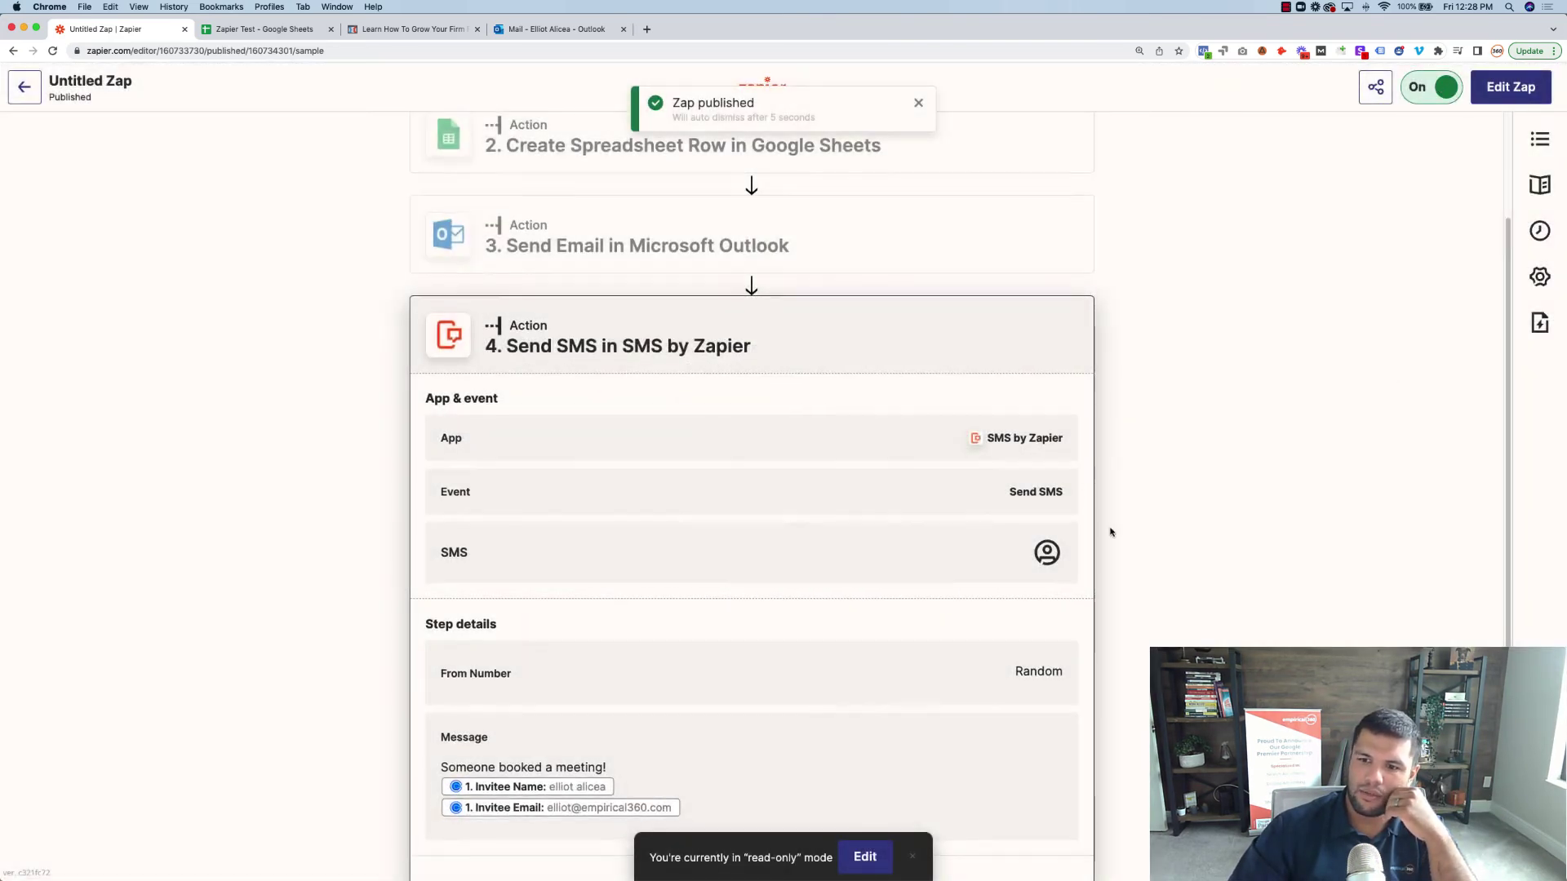
{"action": "scroll", "coordinate": [1109, 531], "scroll_direction": "down", "scroll_amount": 2}
{"action": "left_click", "coordinate": [755, 798]}
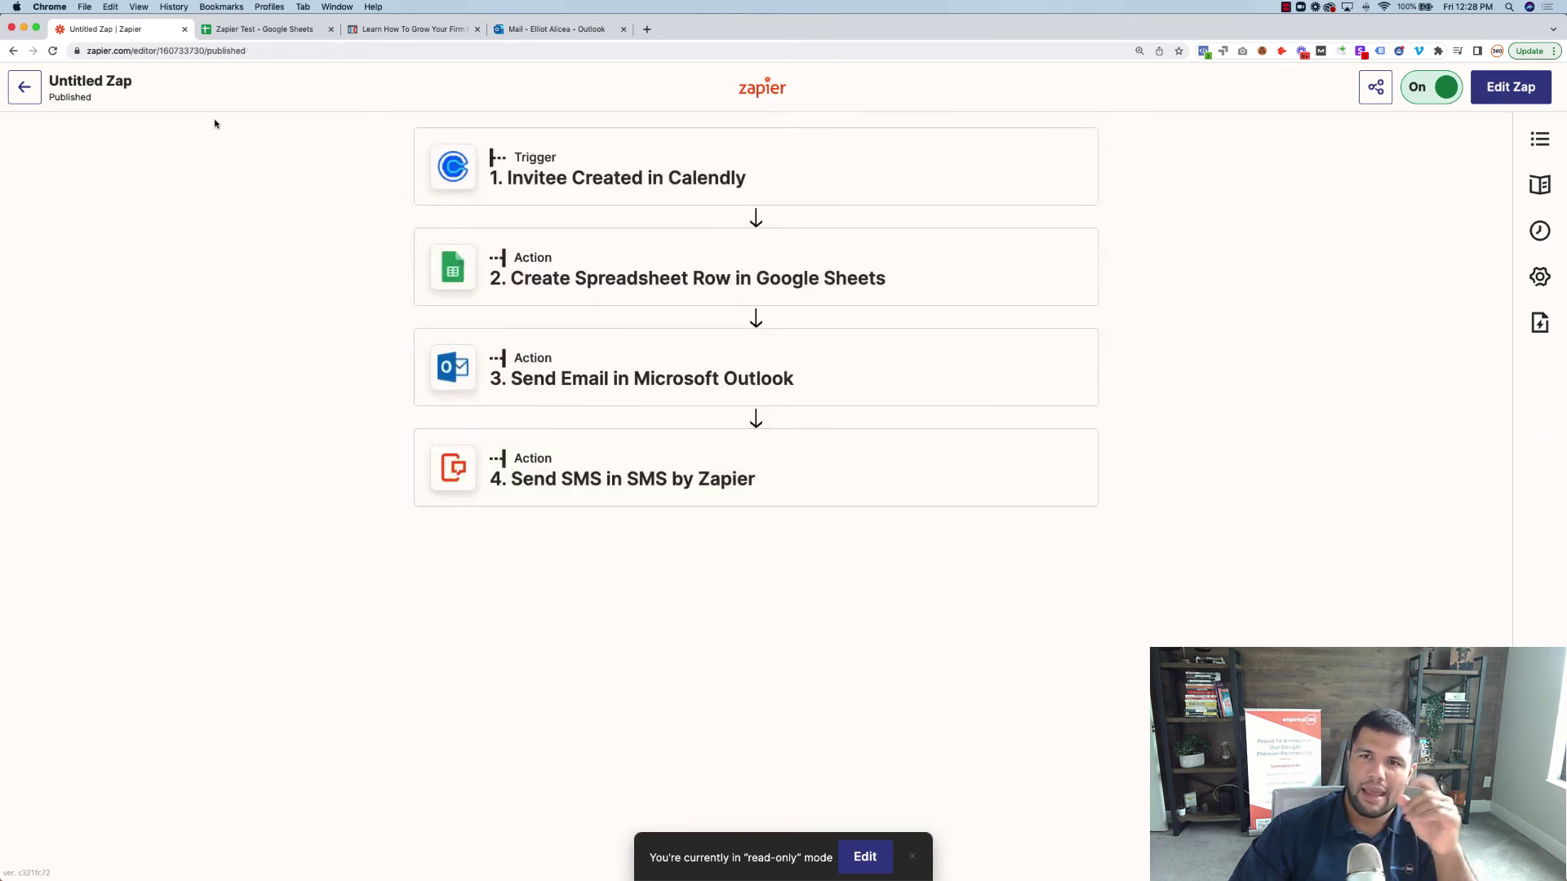
Switch to Calendly, load calendly.com, go to the account's event types and open the Meeting booking page
{"action": "left_click", "coordinate": [356, 32]}
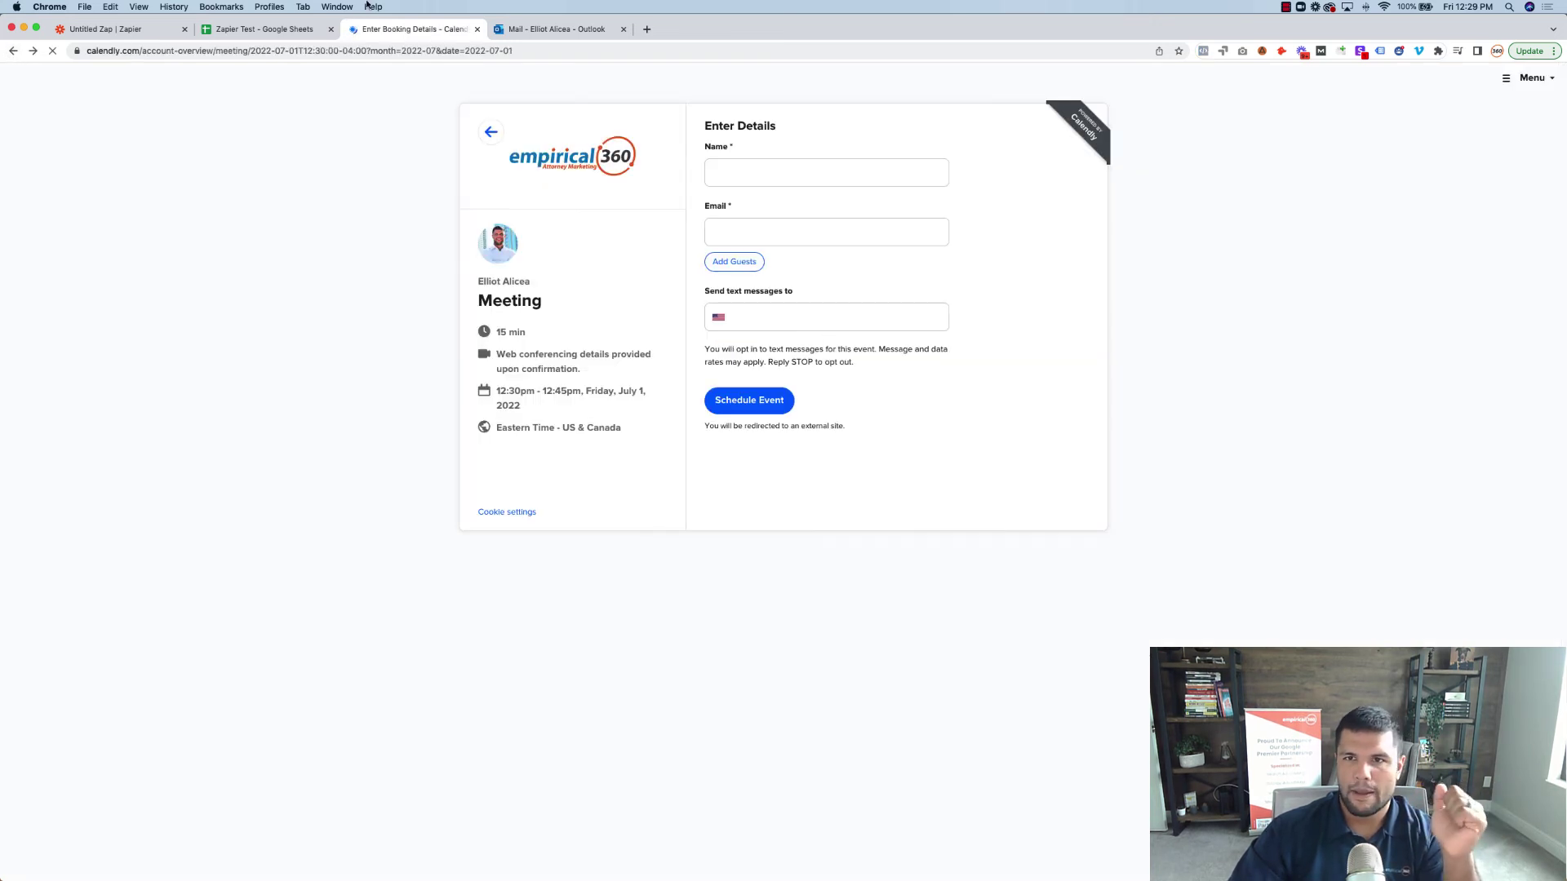
{"action": "left_click", "coordinate": [209, 54]}
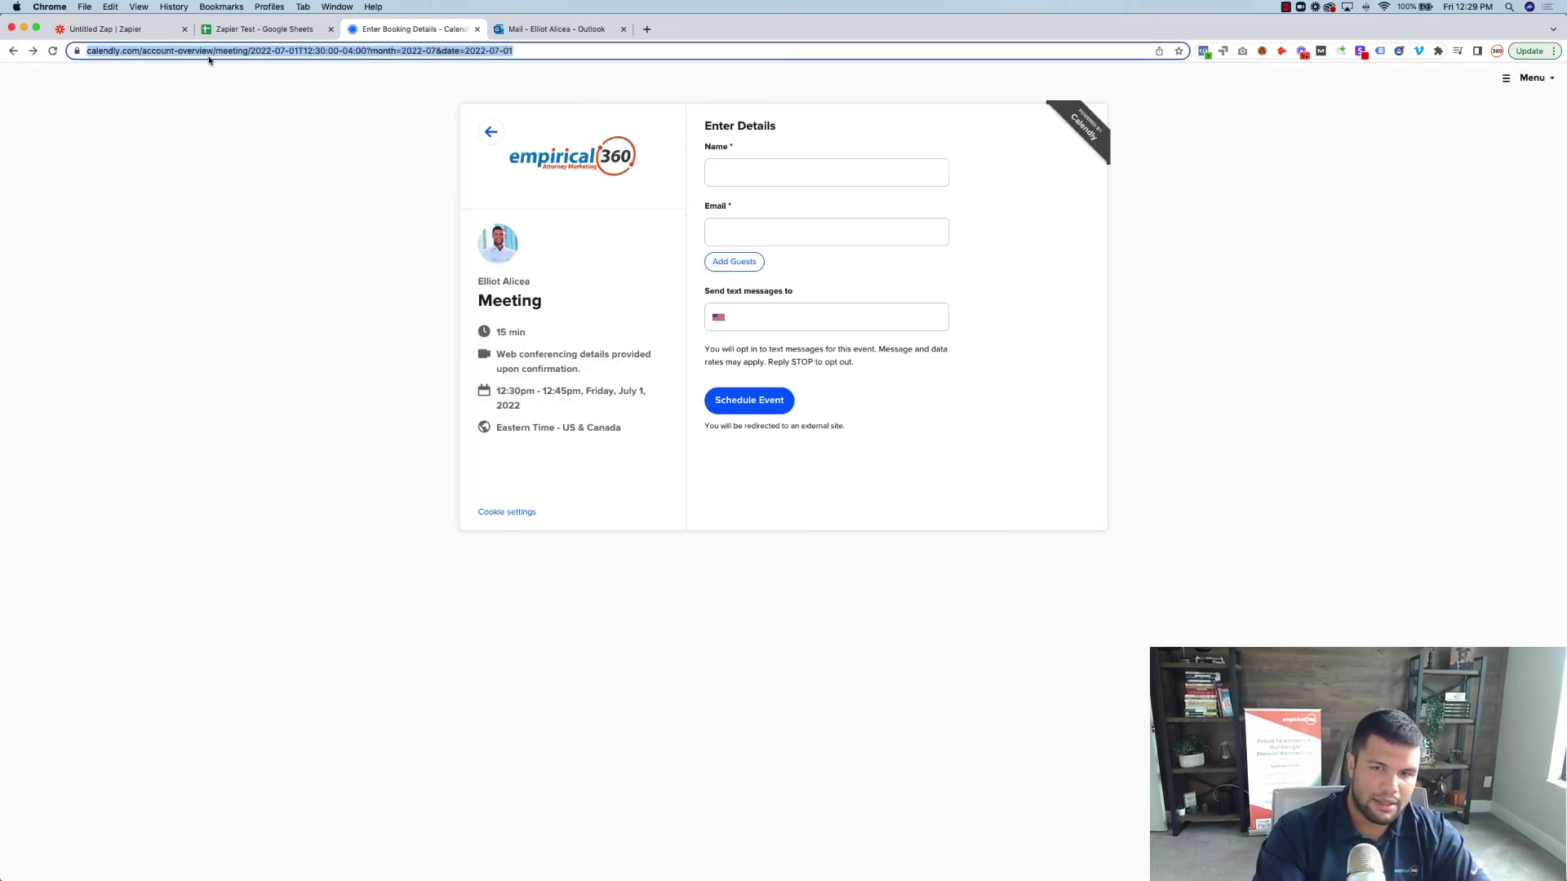
{"action": "type", "text": "cale"}
{"action": "key", "text": "Return"}
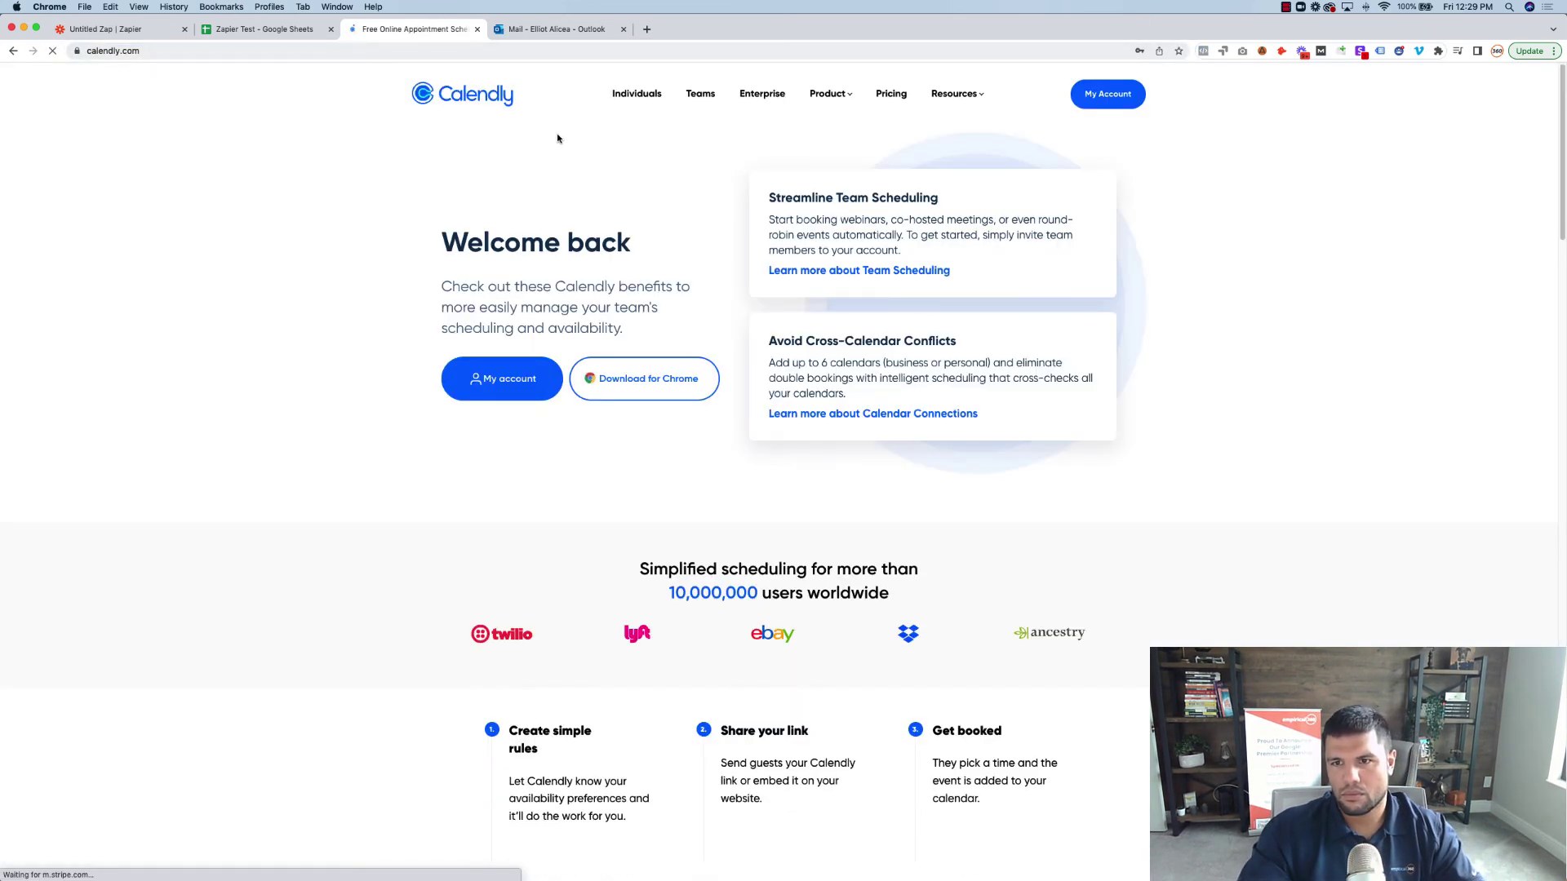
{"action": "left_click", "coordinate": [1082, 102]}
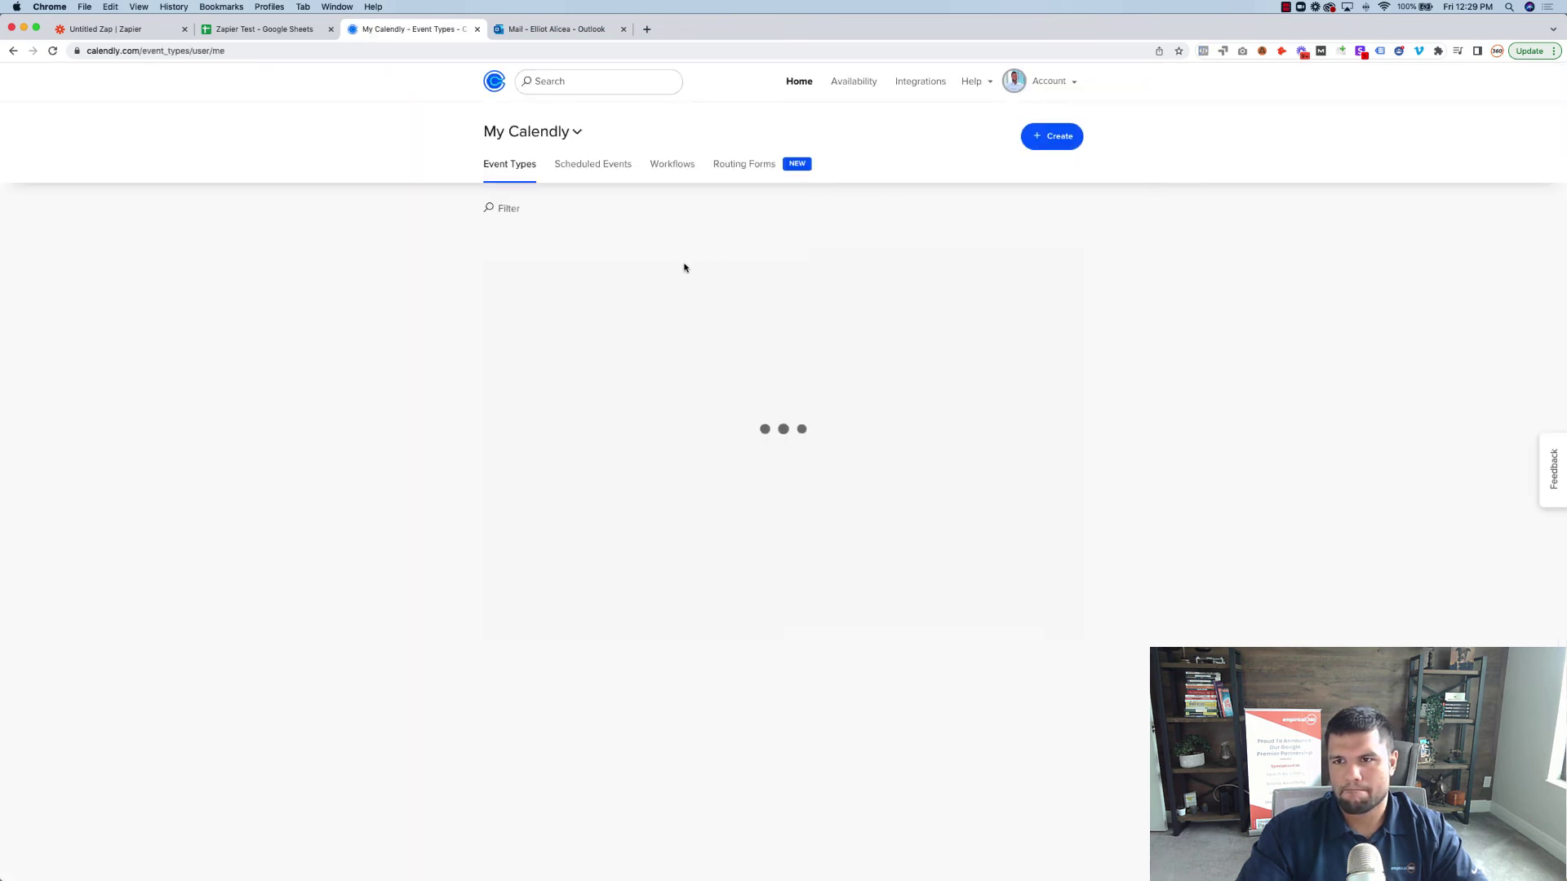
{"action": "left_click", "coordinate": [731, 359]}
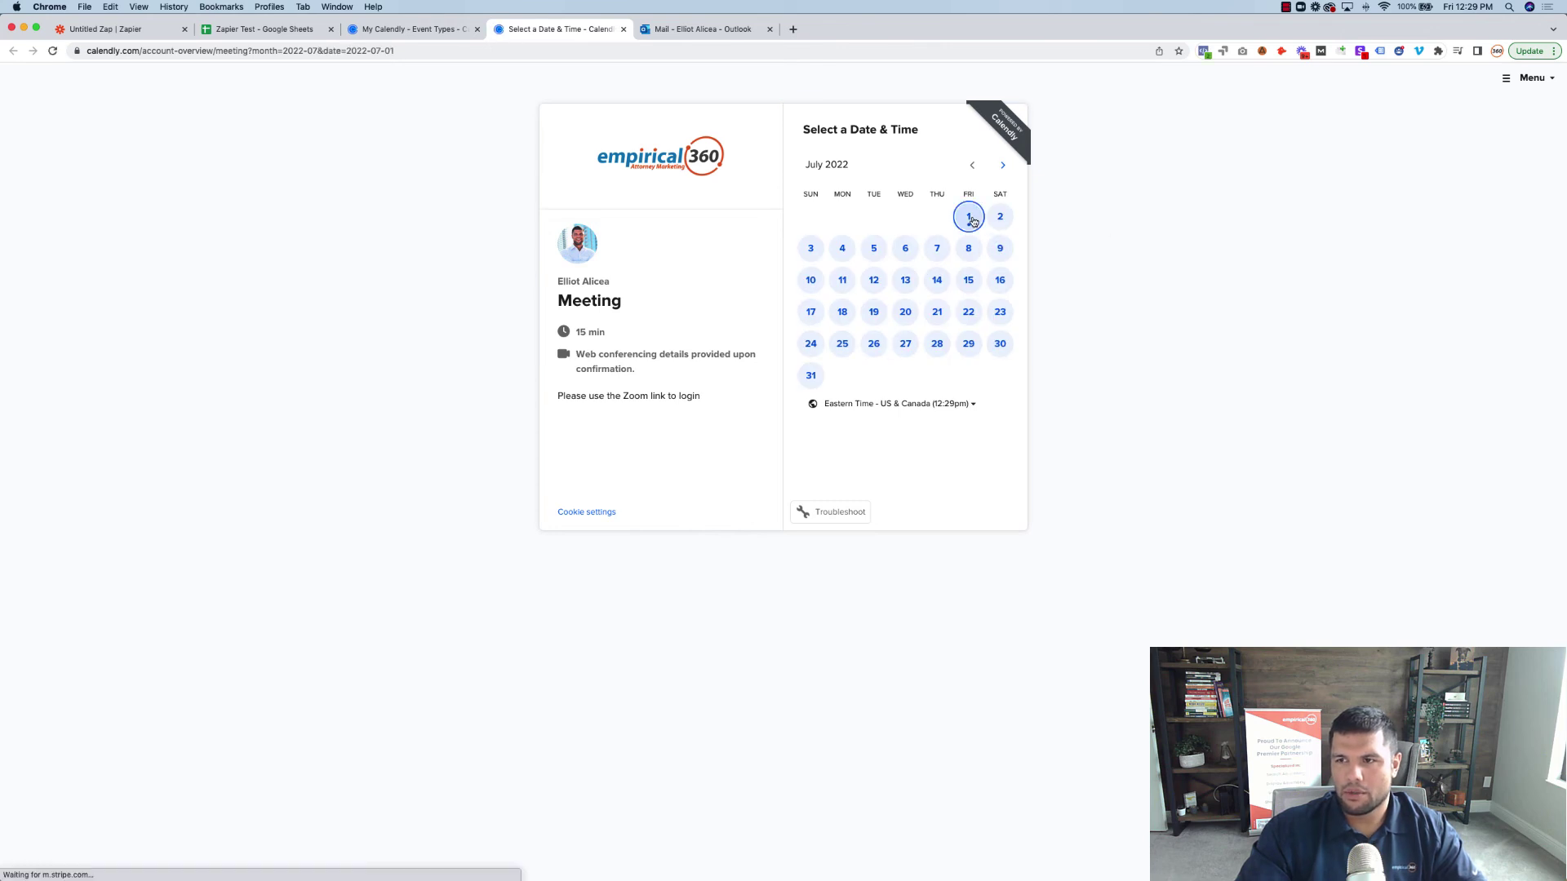
Book the Meeting for July 1, 2022 at 12:45pm with the invitee's name and email filled in
{"action": "left_click", "coordinate": [971, 218]}
{"action": "left_click", "coordinate": [1010, 210]}
{"action": "left_click", "coordinate": [1044, 204]}
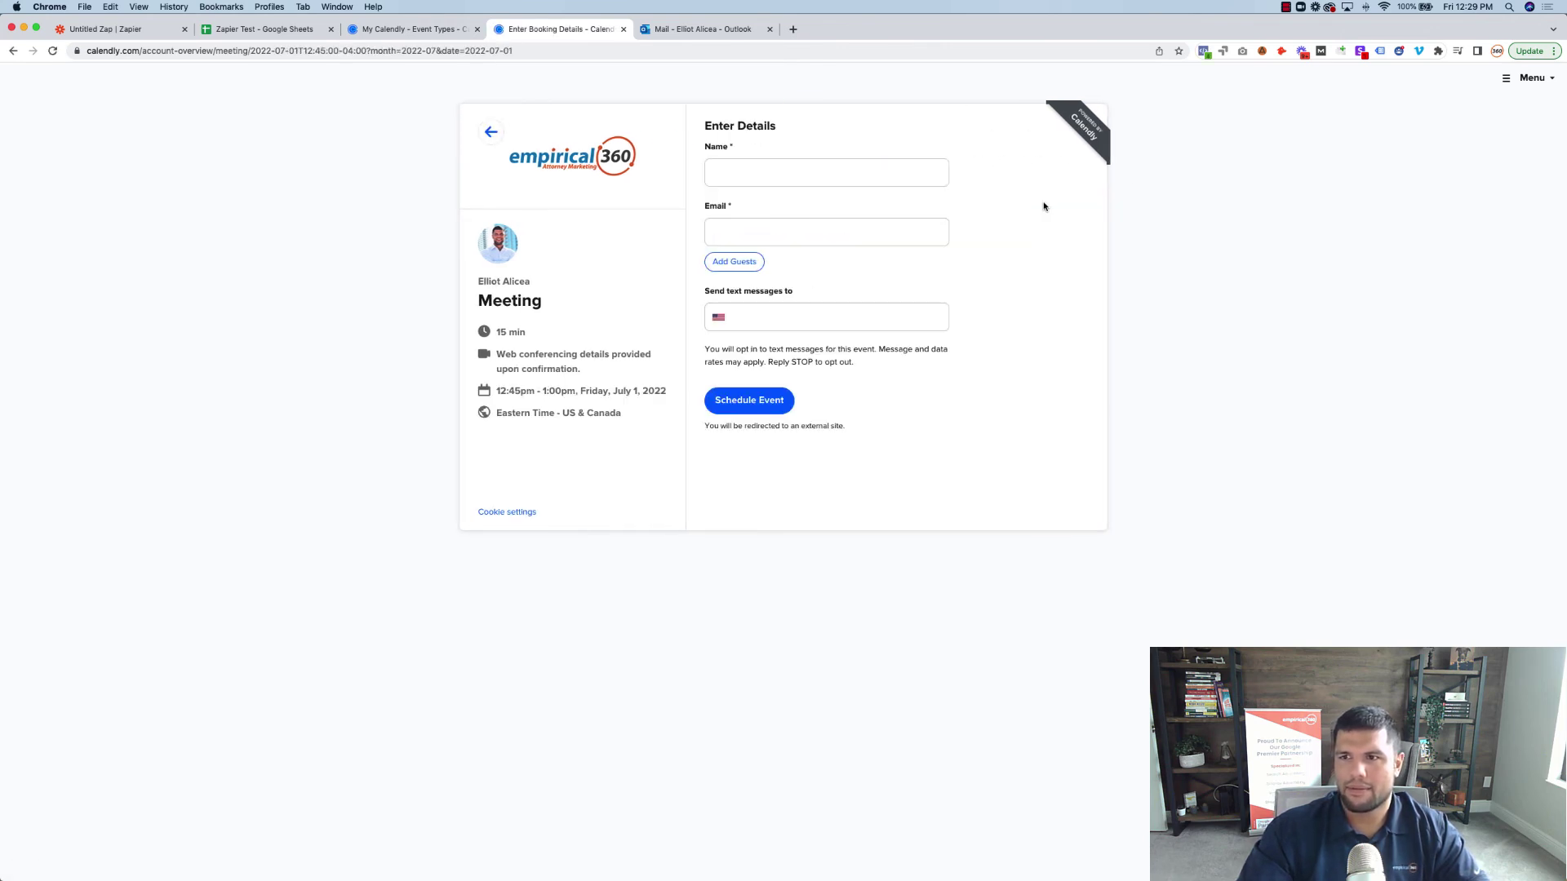
{"action": "left_click", "coordinate": [812, 180]}
{"action": "left_click", "coordinate": [804, 209]}
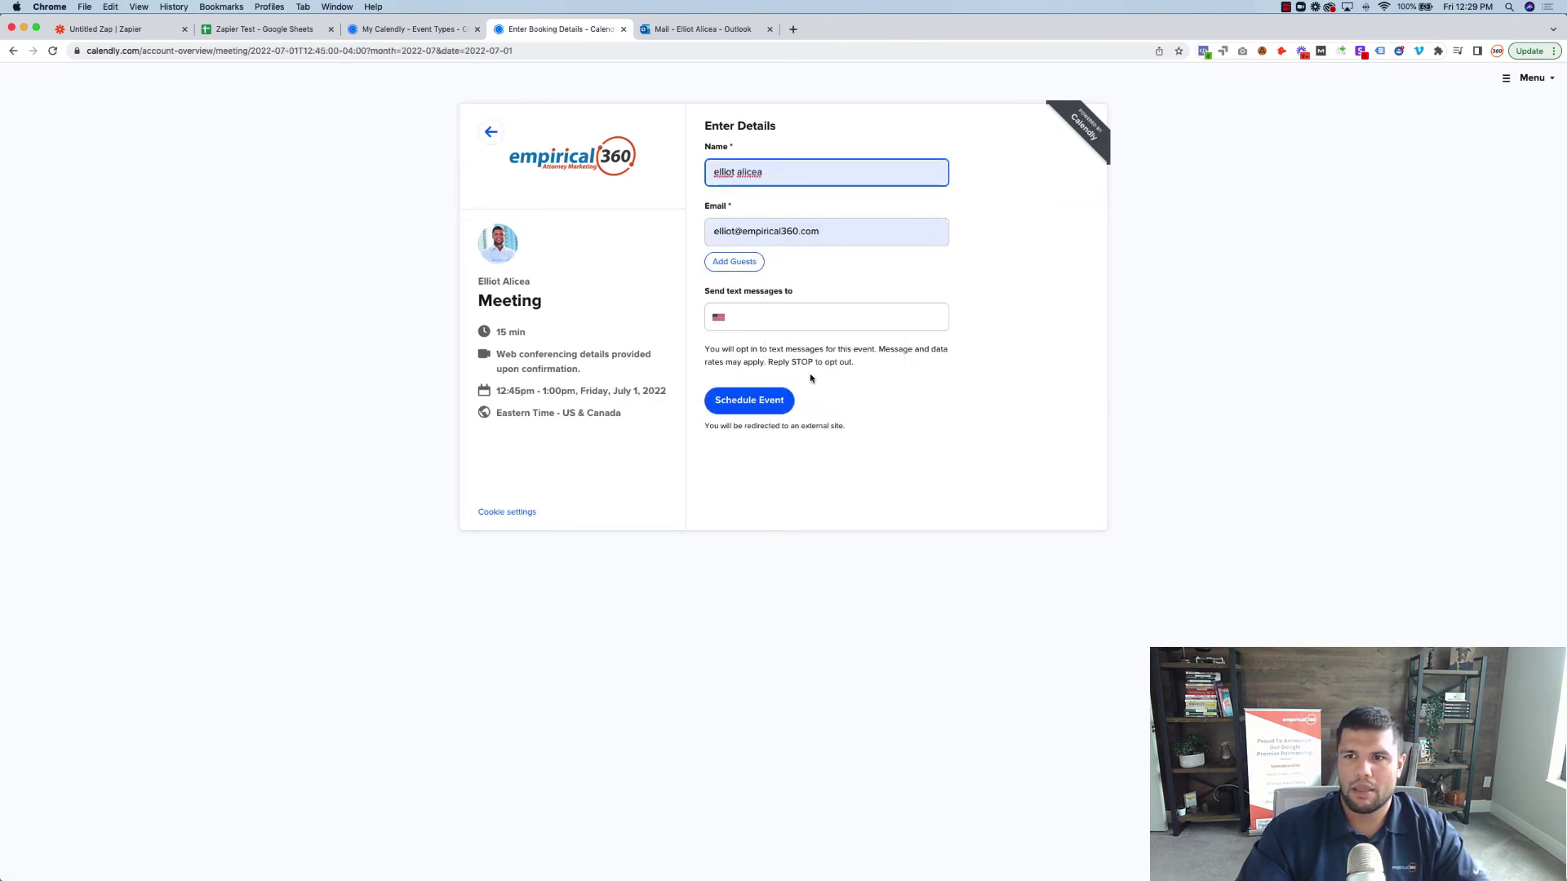
{"action": "left_click", "coordinate": [755, 401]}
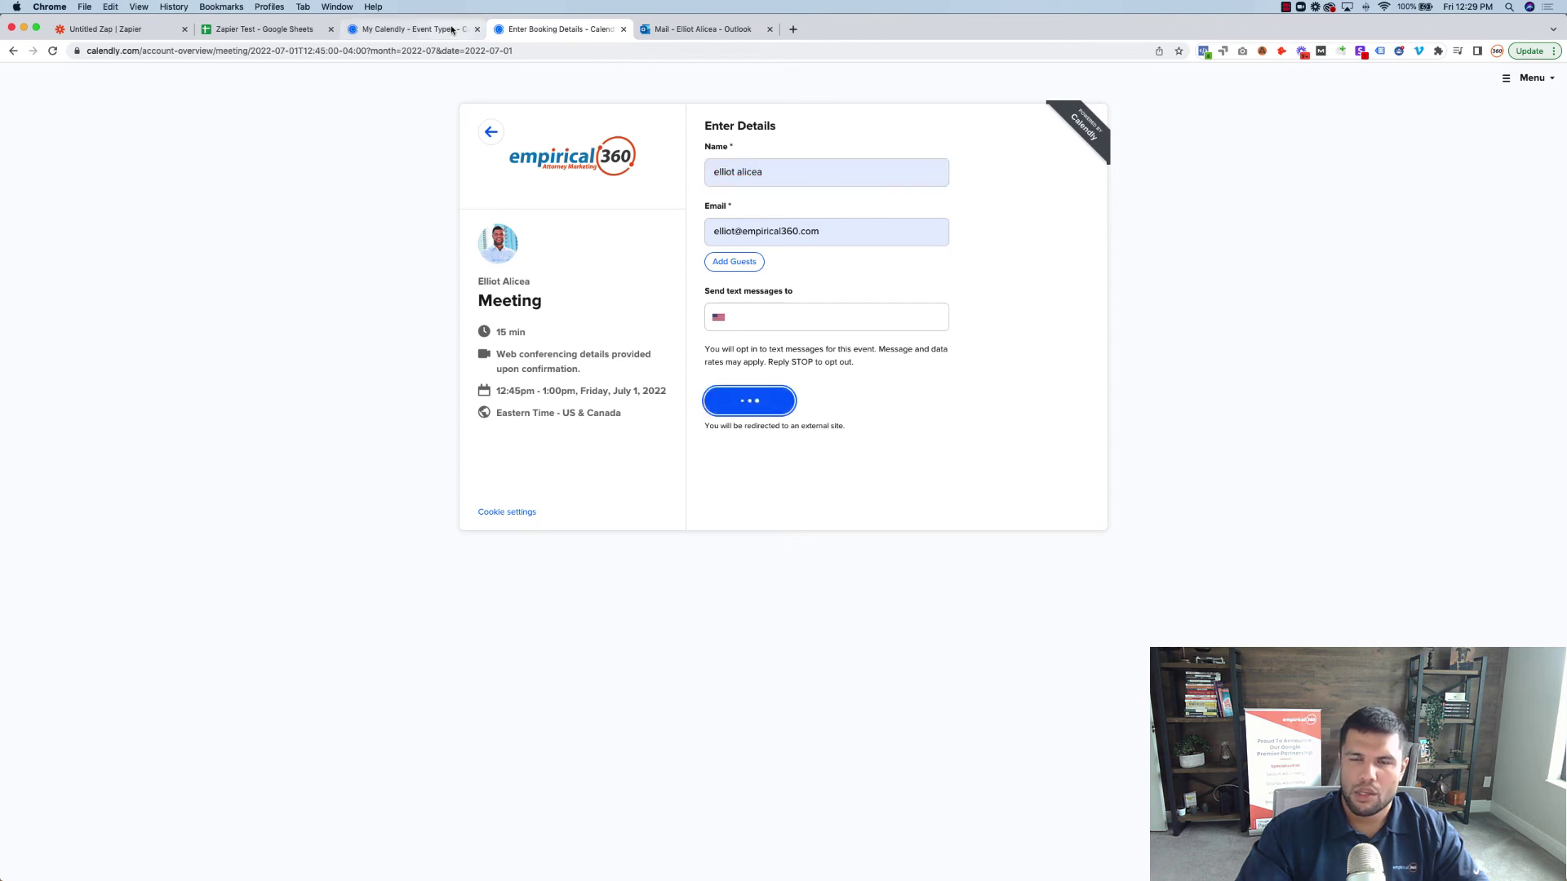
Switch to the Zapier Test sheet and check the name and email in row 3
{"action": "left_click", "coordinate": [251, 36]}
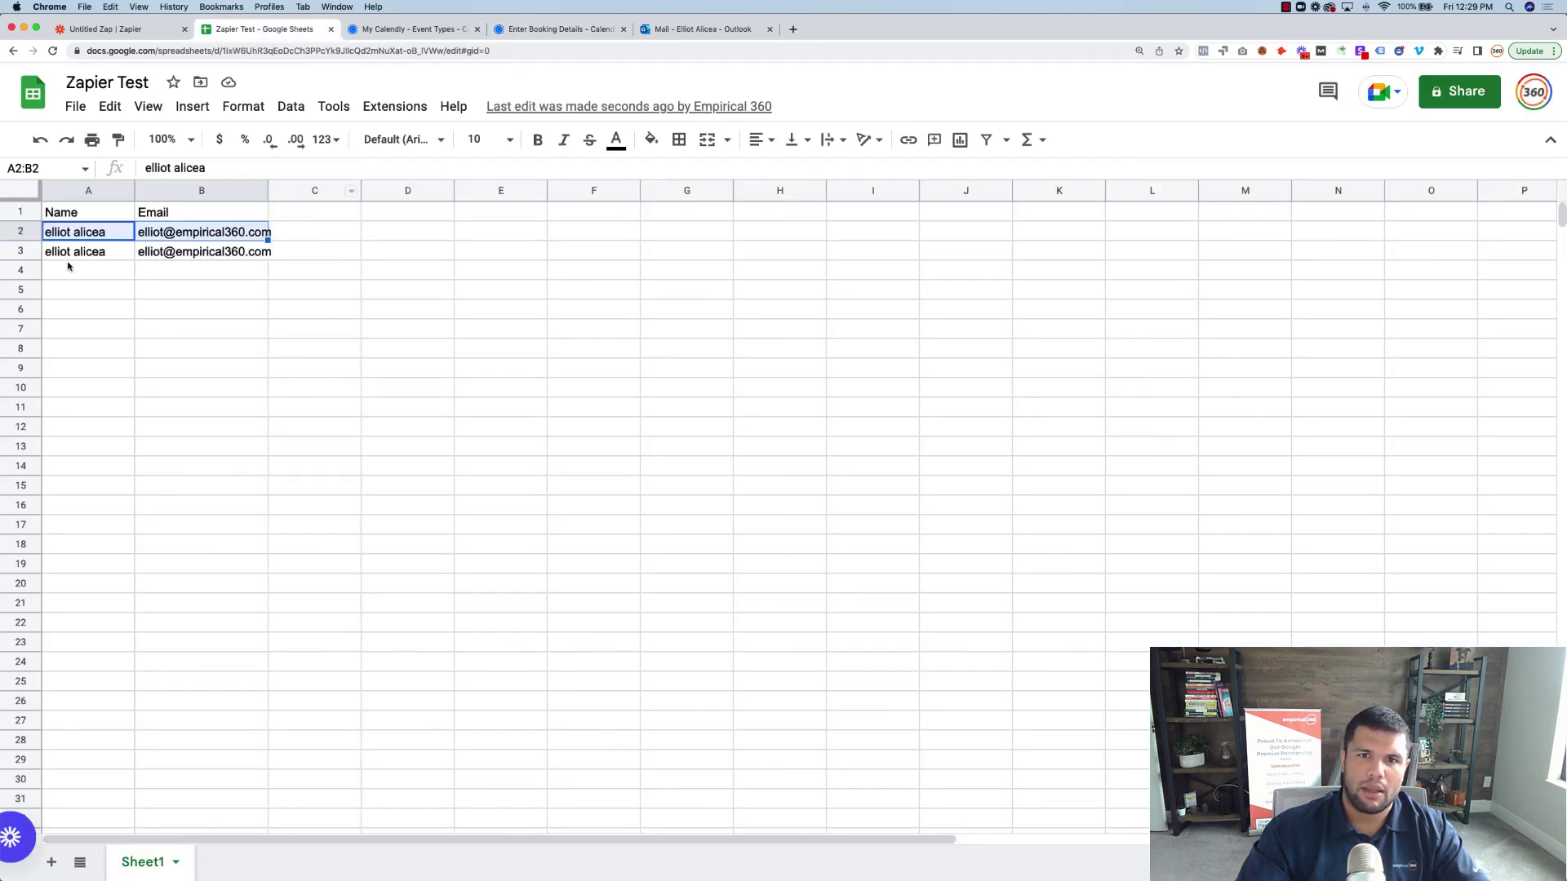
{"action": "left_click_drag", "start_coordinate": [69, 255], "coordinate": [212, 261]}
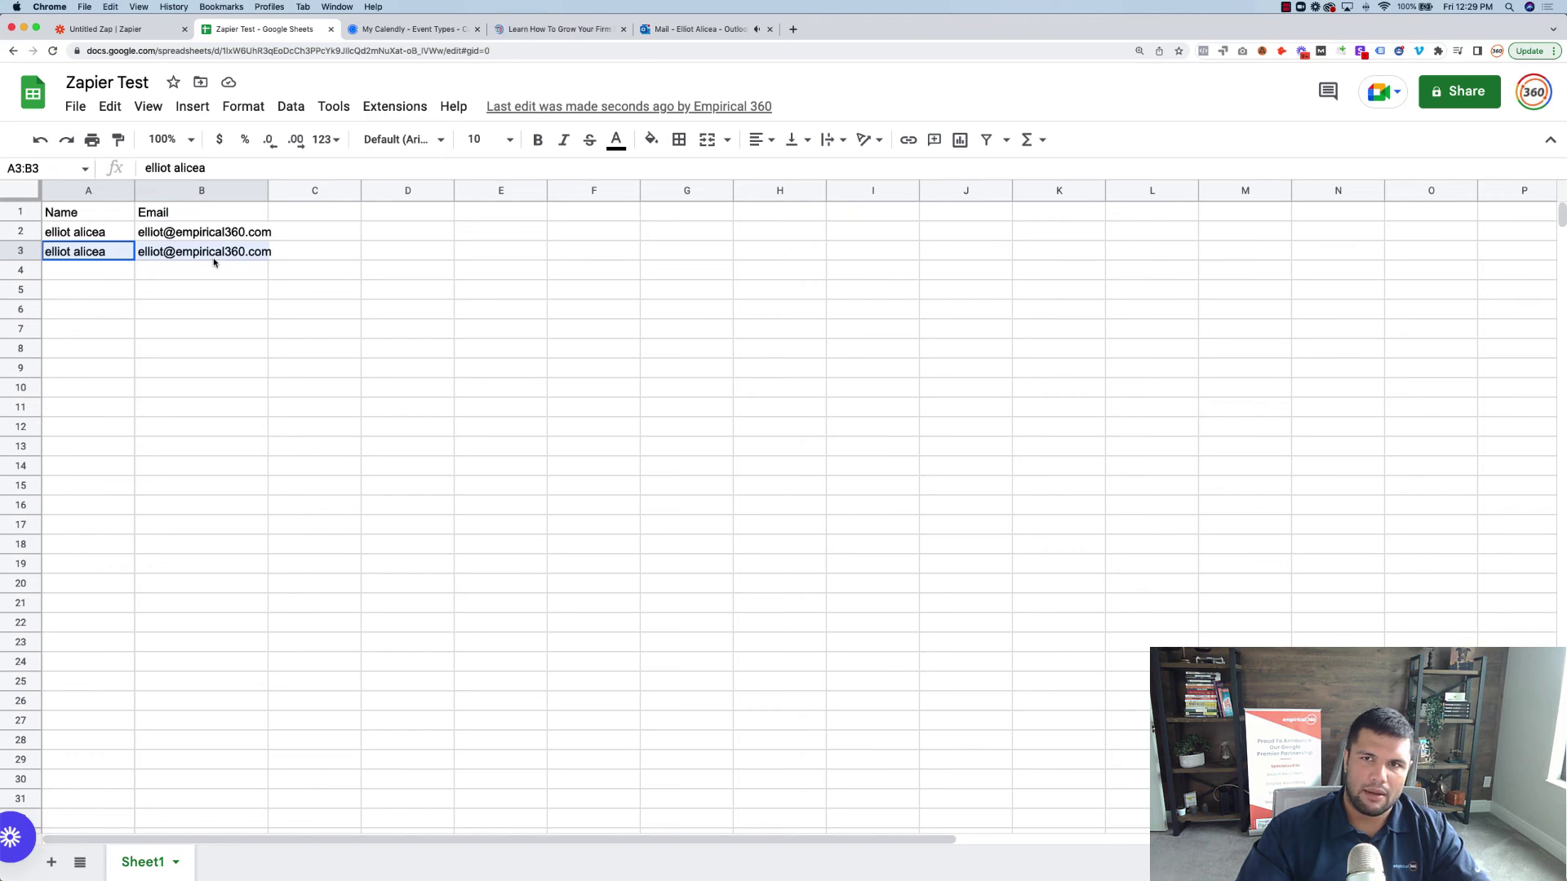
Switch to Outlook, open the newest "Thank you for booking on my calendar!" email and check the meeting date in its body
{"action": "left_click", "coordinate": [704, 29]}
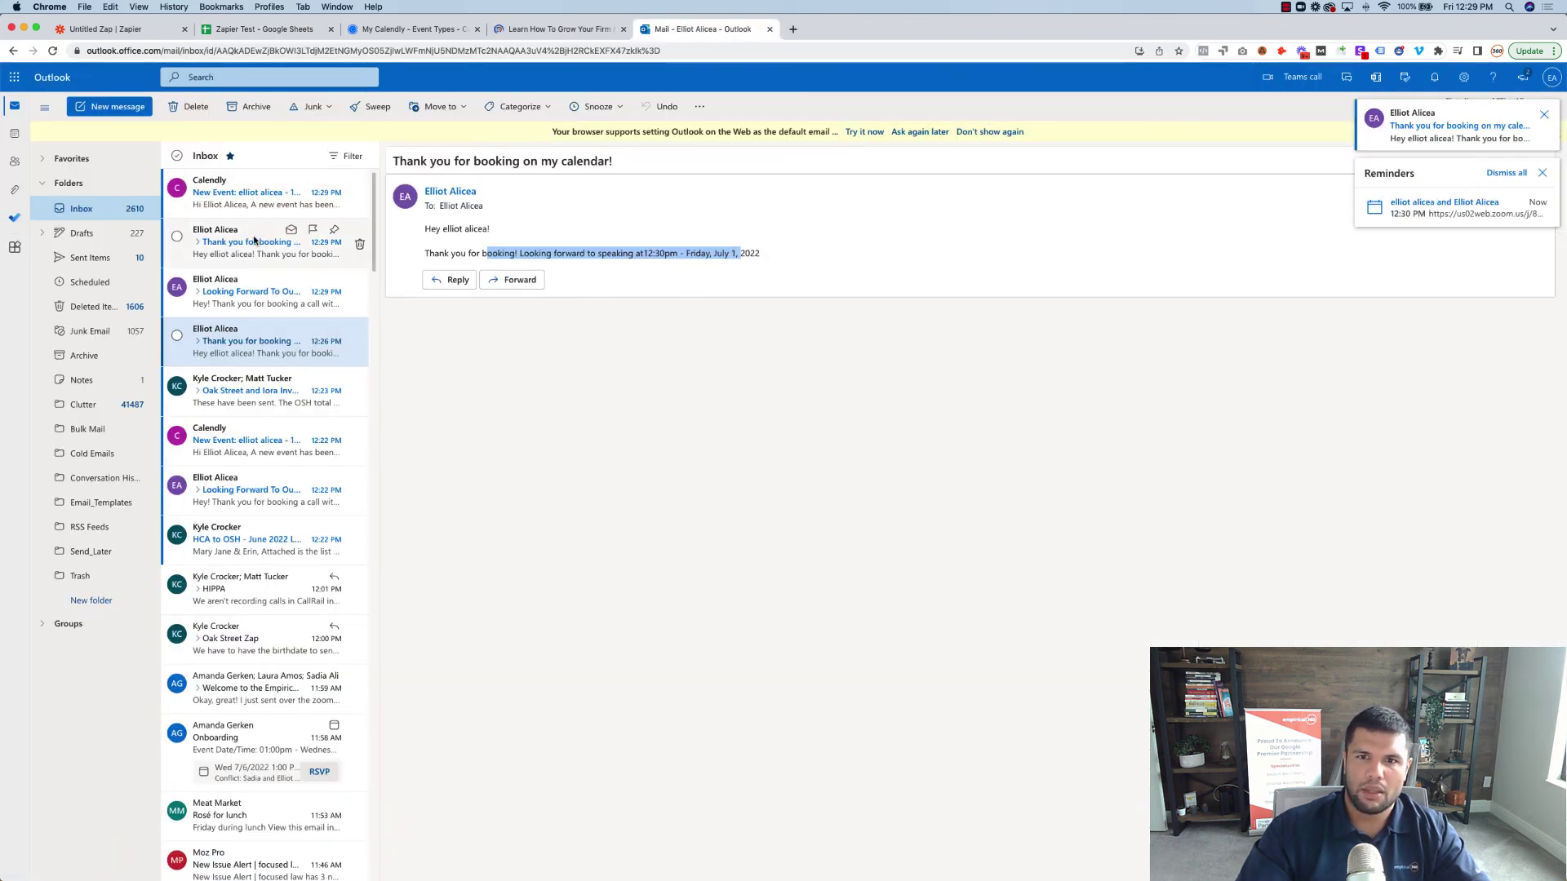
{"action": "left_click", "coordinate": [231, 259]}
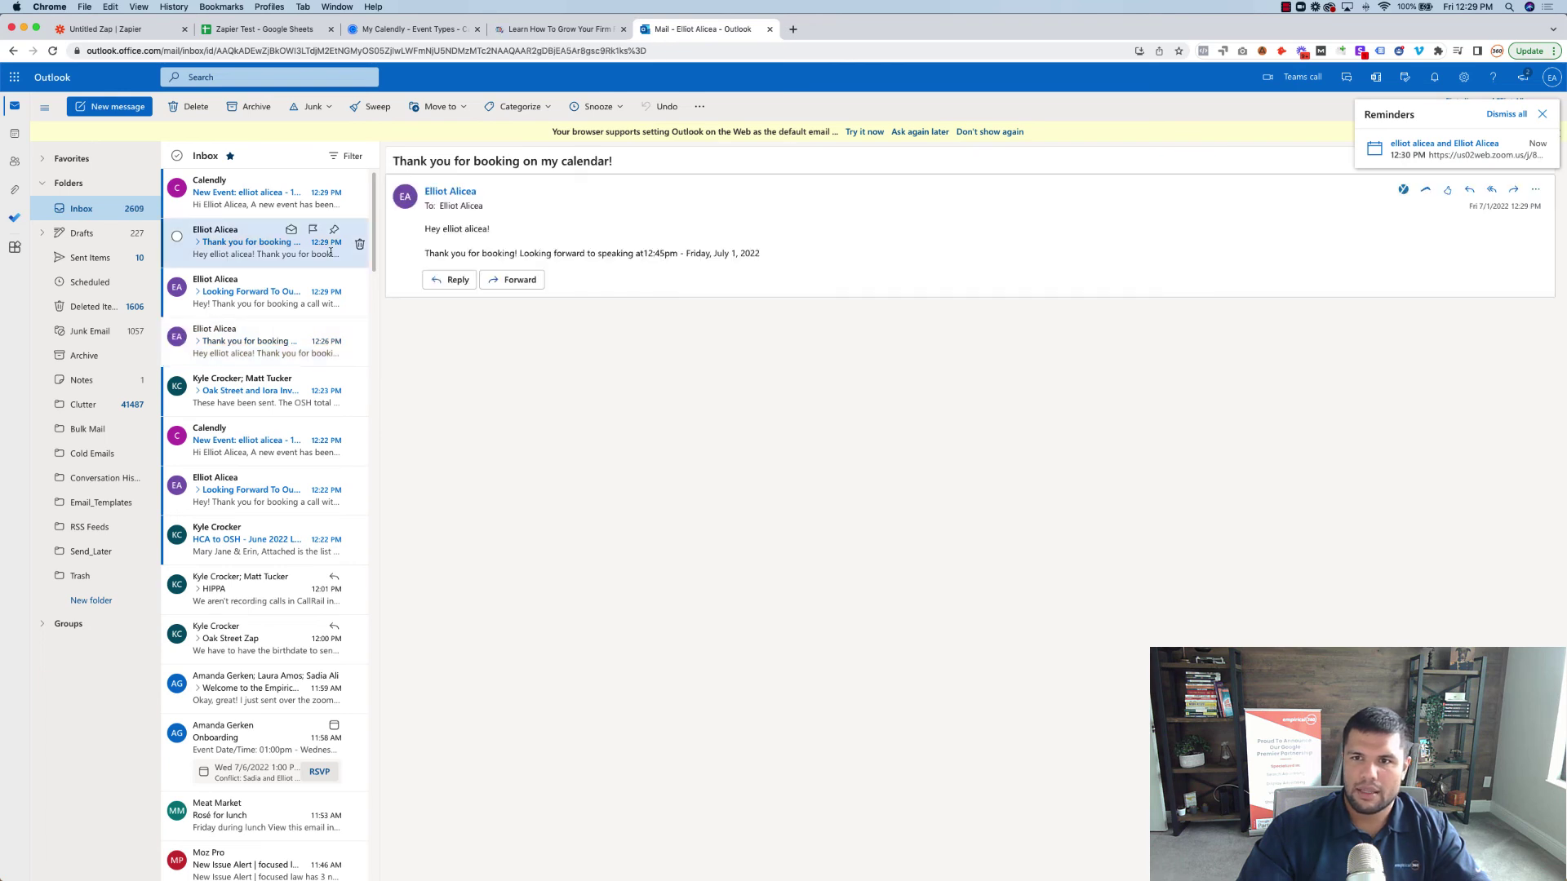
{"action": "left_click_drag", "start_coordinate": [761, 254], "coordinate": [699, 255]}
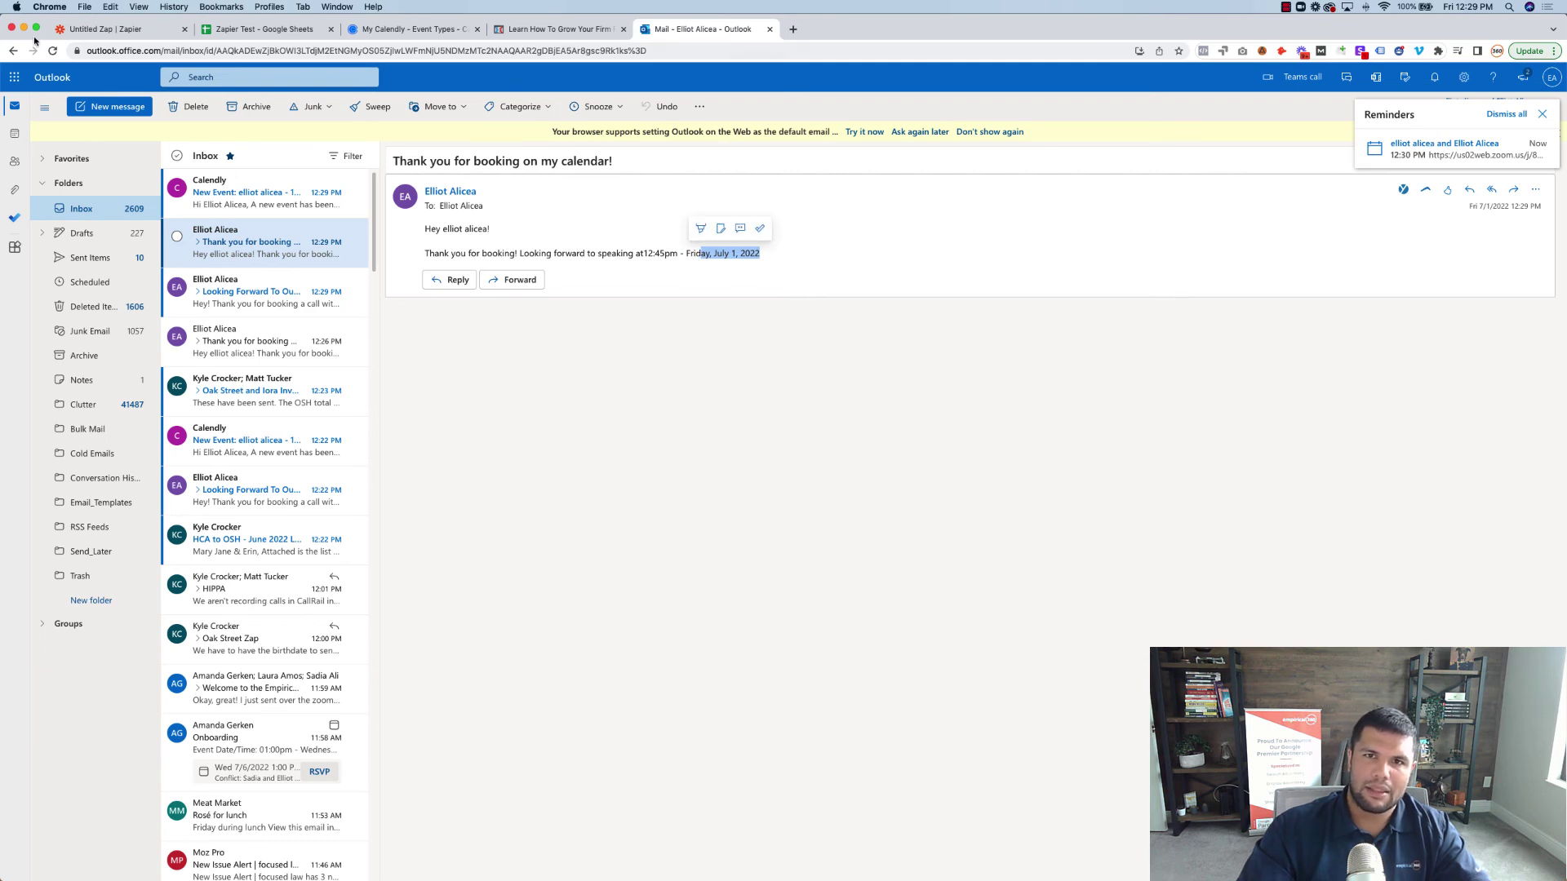
Switch back to Zapier and turn the published Zap off
{"action": "left_click", "coordinate": [80, 36]}
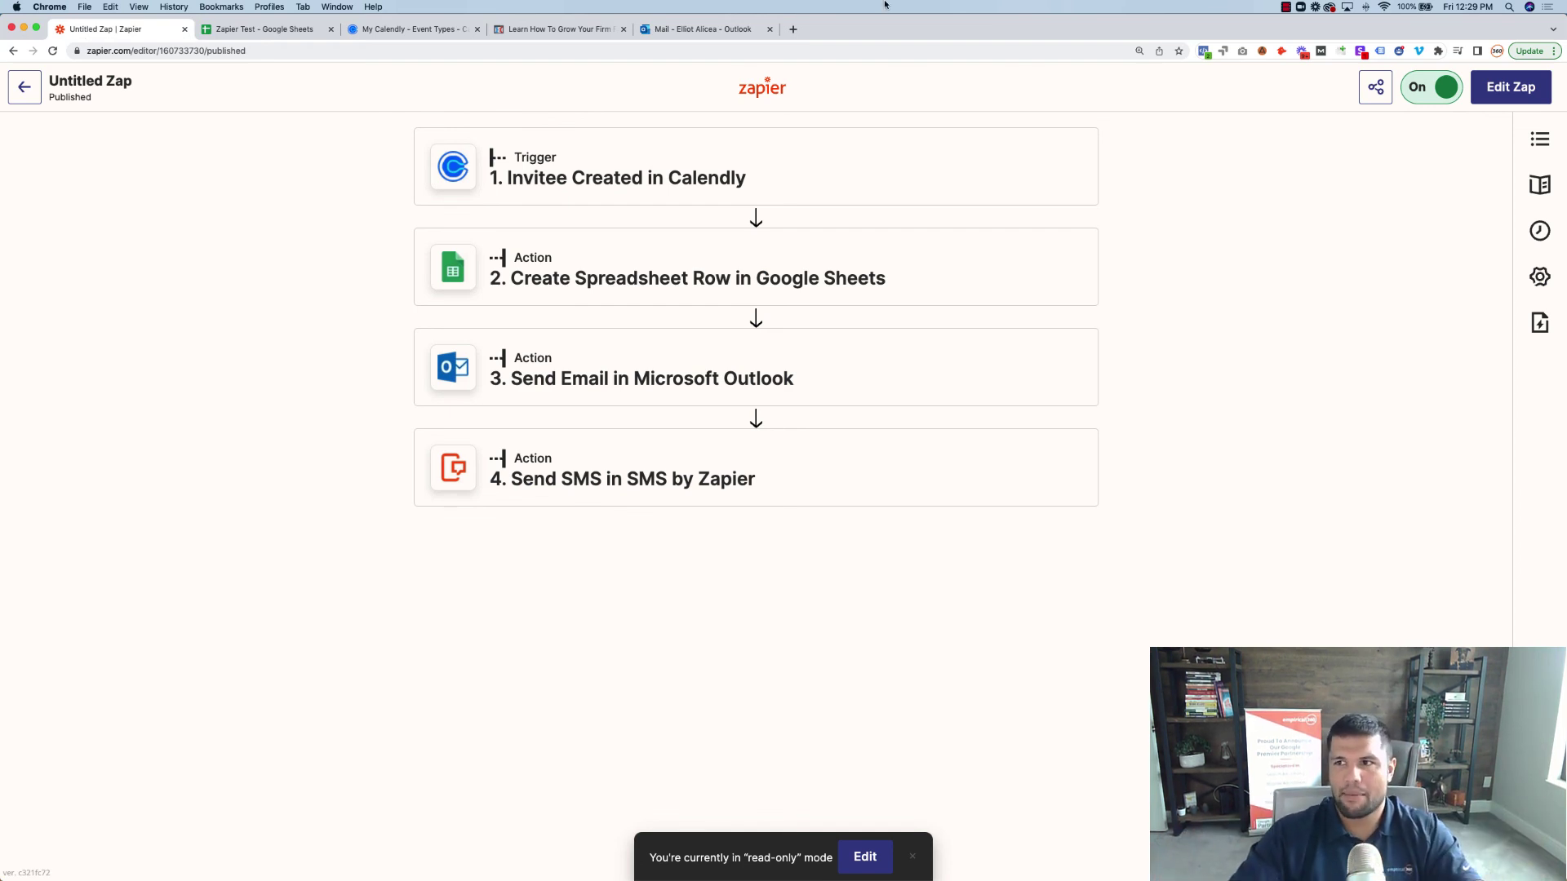
{"action": "left_click", "coordinate": [1446, 89]}
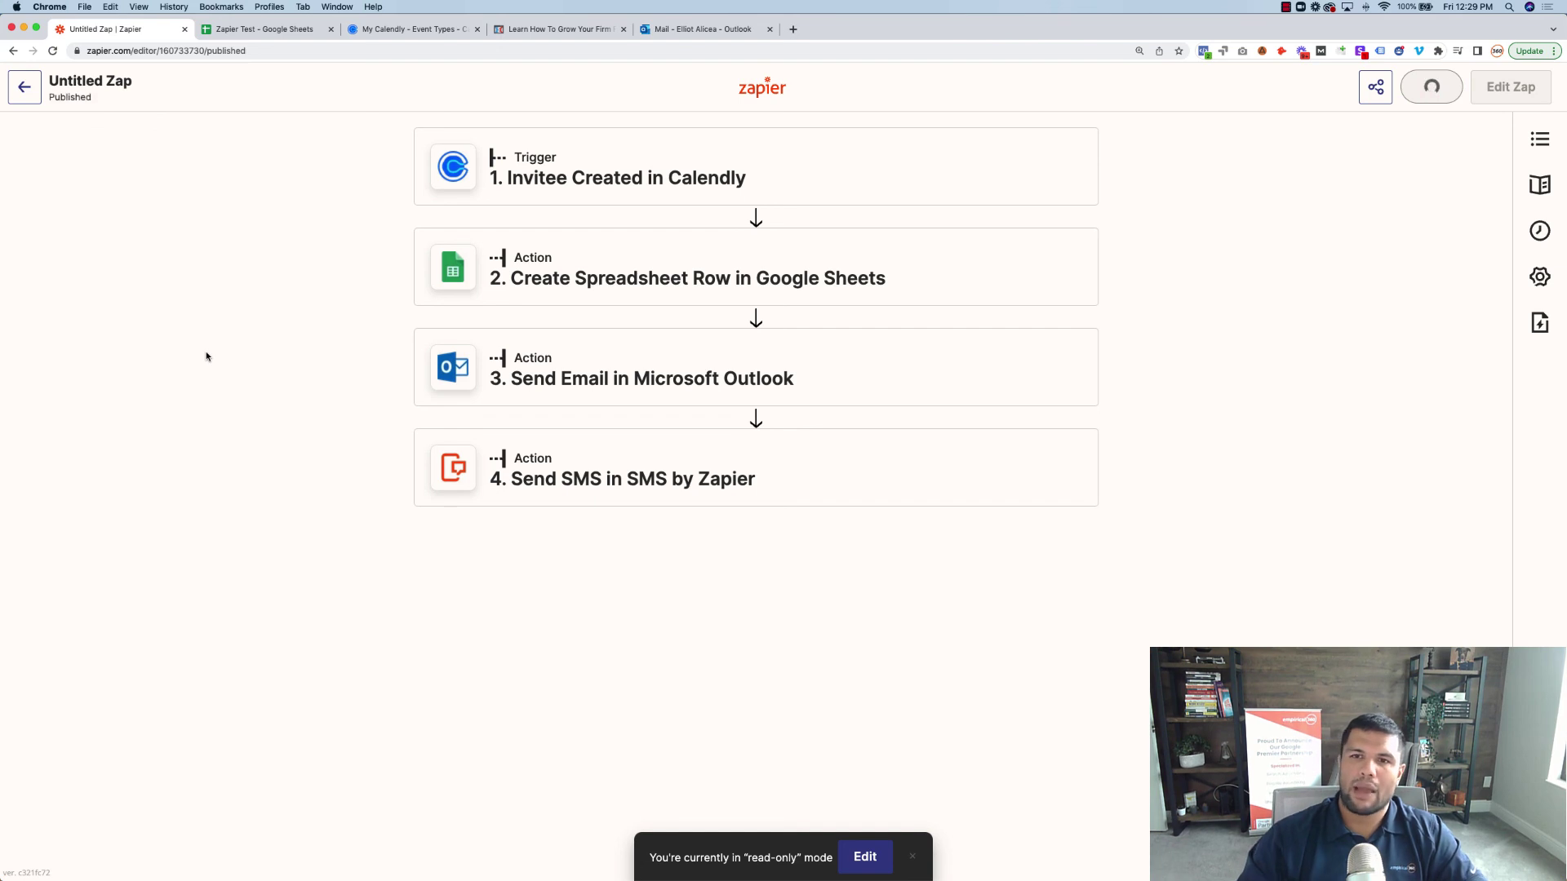